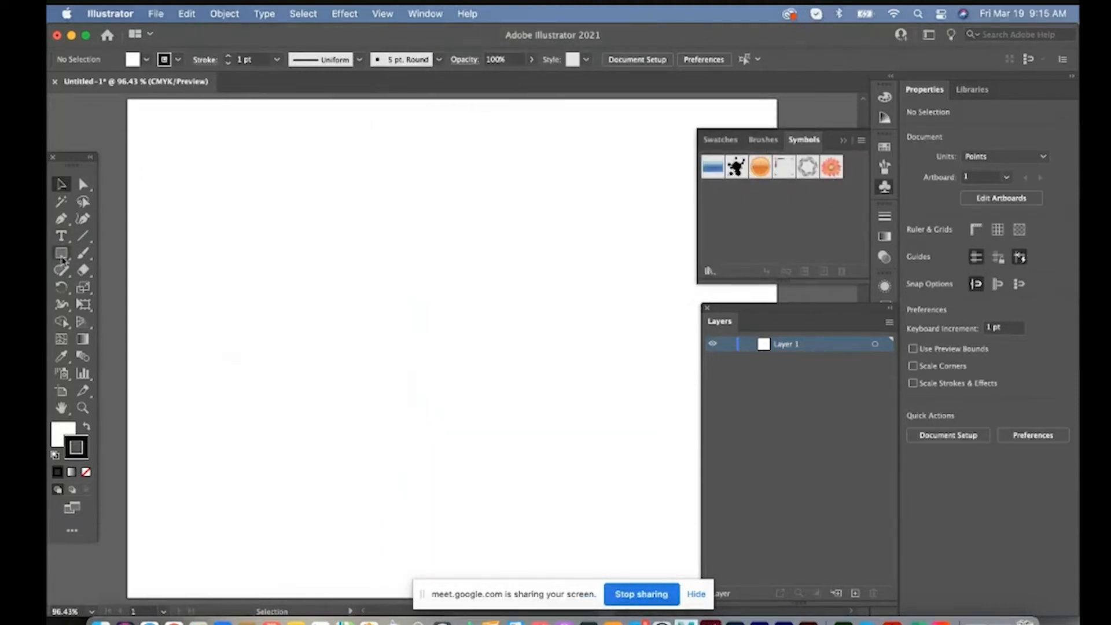
Draw a circle about 124 pt across in the artboard's upper-left area and give it a 4 pt blue stroke
left_click_drag(61, 257, 116, 288)
left_click_drag(267, 216, 398, 340)
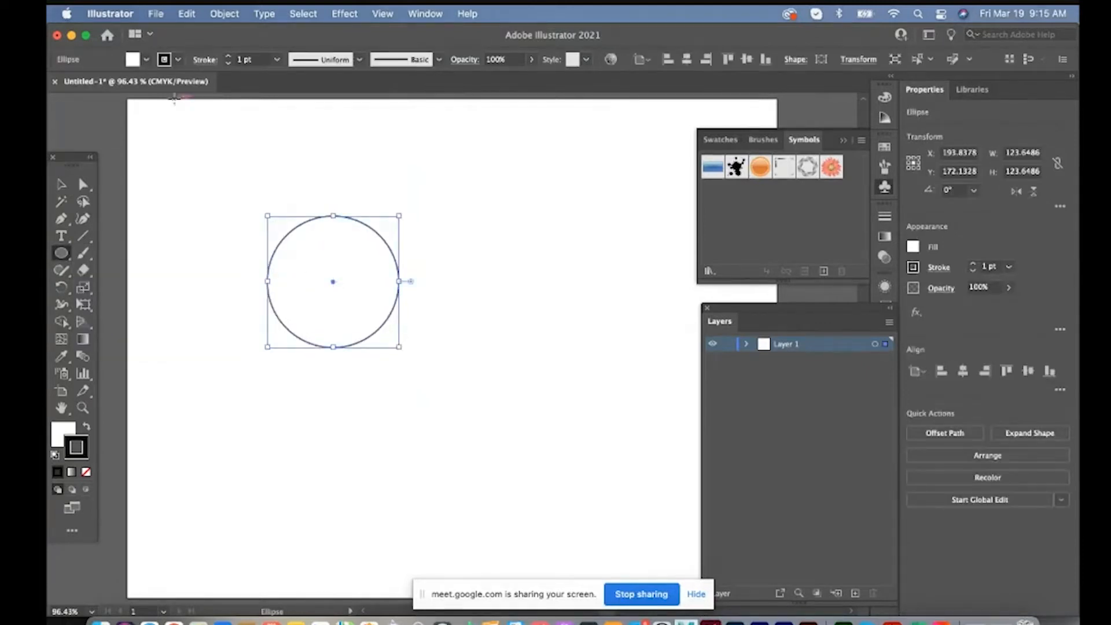
left_click(276, 59)
left_click(295, 174)
left_click(178, 60)
left_click(126, 84)
Draw a tilted triangle about 91 by 96 pt inside the circle and fill it yellow
left_click_drag(62, 253, 116, 320)
left_click_drag(322, 276, 375, 333)
left_click(146, 60)
left_click(106, 83)
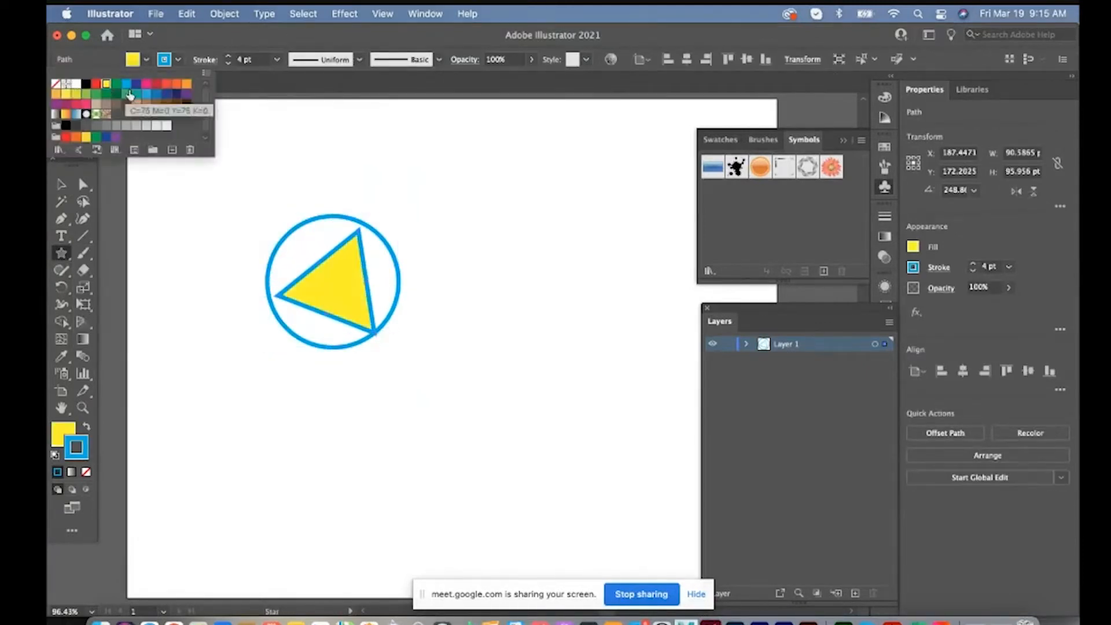
Give the triangle a red stroke and nudge it slightly up and left inside the circle
left_click(178, 59)
left_click(86, 94)
left_click(96, 84)
left_click(61, 185)
left_click_drag(371, 290, 366, 285)
left_click(203, 255)
Draw a diagonal line about 159 pt wide and 75 pt high across the circle and stroke it blue
left_click(83, 236)
left_click_drag(252, 236, 422, 315)
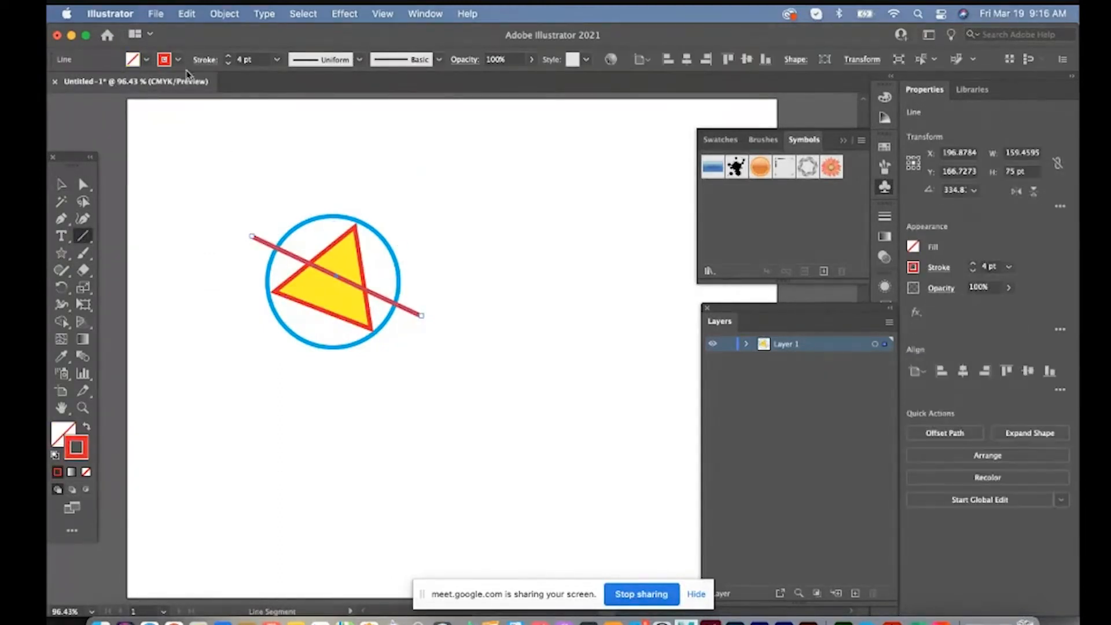
left_click(179, 60)
left_click(126, 84)
Make a shorter red copy of the diagonal line just below it, about 125 pt wide and 59 pt high
left_click(61, 185)
mouse_move(332, 274)
left_mouse_down()
mouse_move(340, 255)
mouse_move(358, 307)
left_mouse_up()
left_click_drag(448, 348, 411, 331)
left_click(178, 60)
left_click(96, 84)
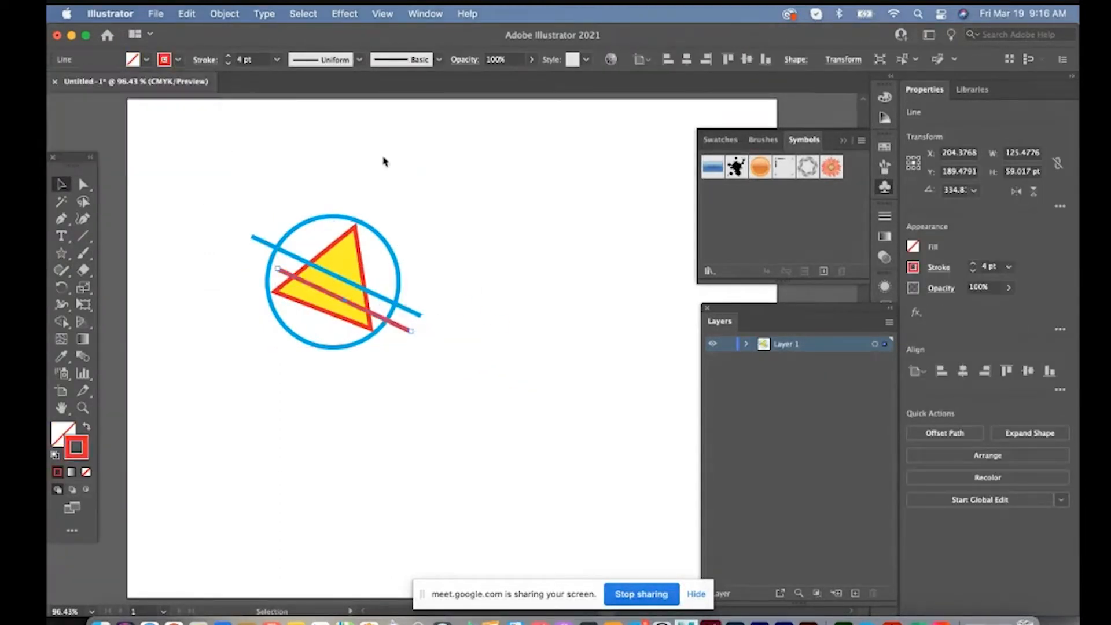
left_click(453, 276)
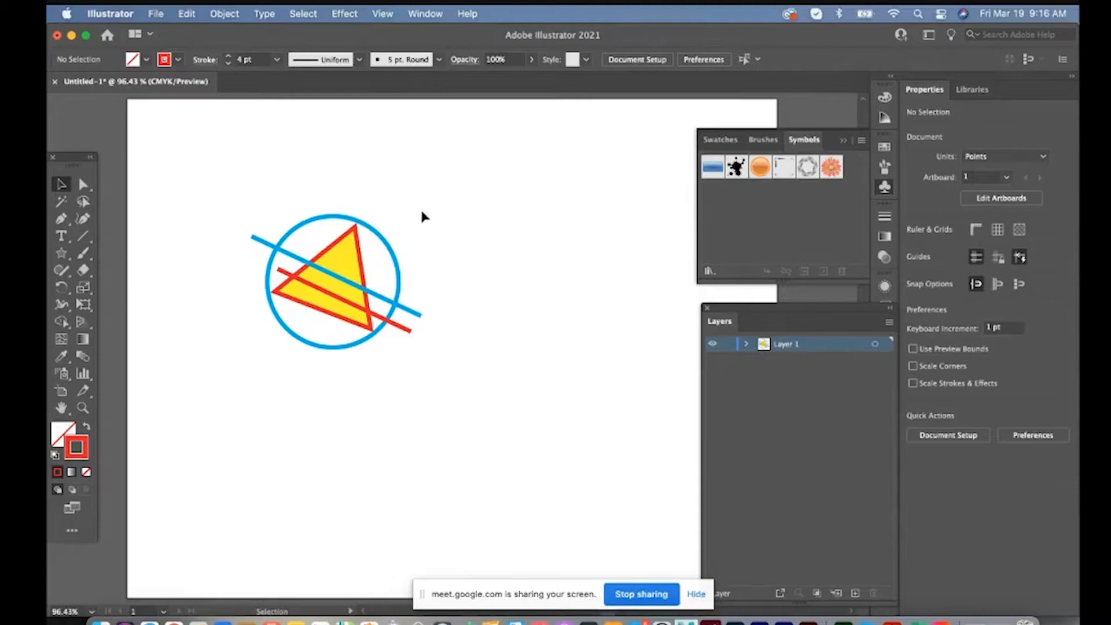
Turn the circle, triangle and both lines into a dynamic symbol named Test
mouse_move(421, 207)
left_mouse_down()
mouse_move(379, 284)
mouse_move(295, 352)
left_mouse_up()
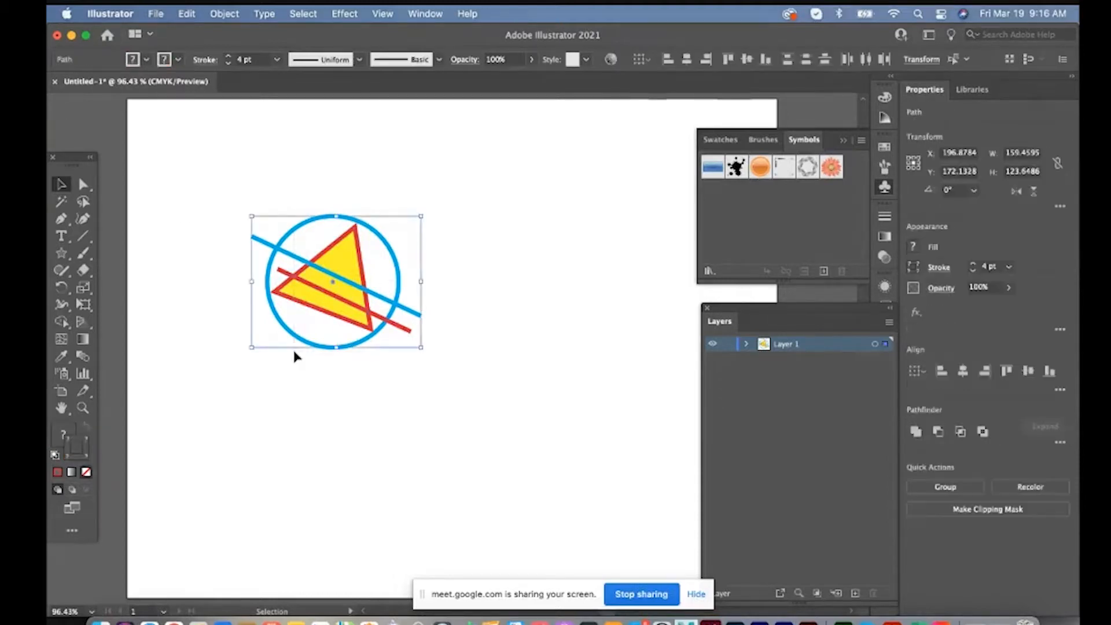
left_click(746, 345)
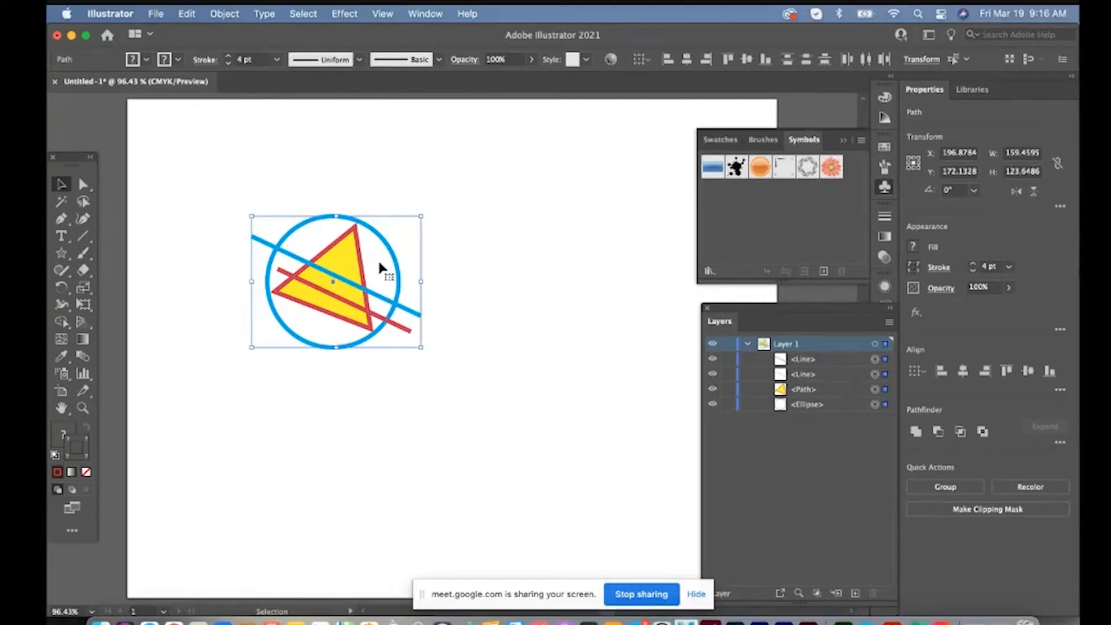
left_click_drag(348, 259, 742, 202)
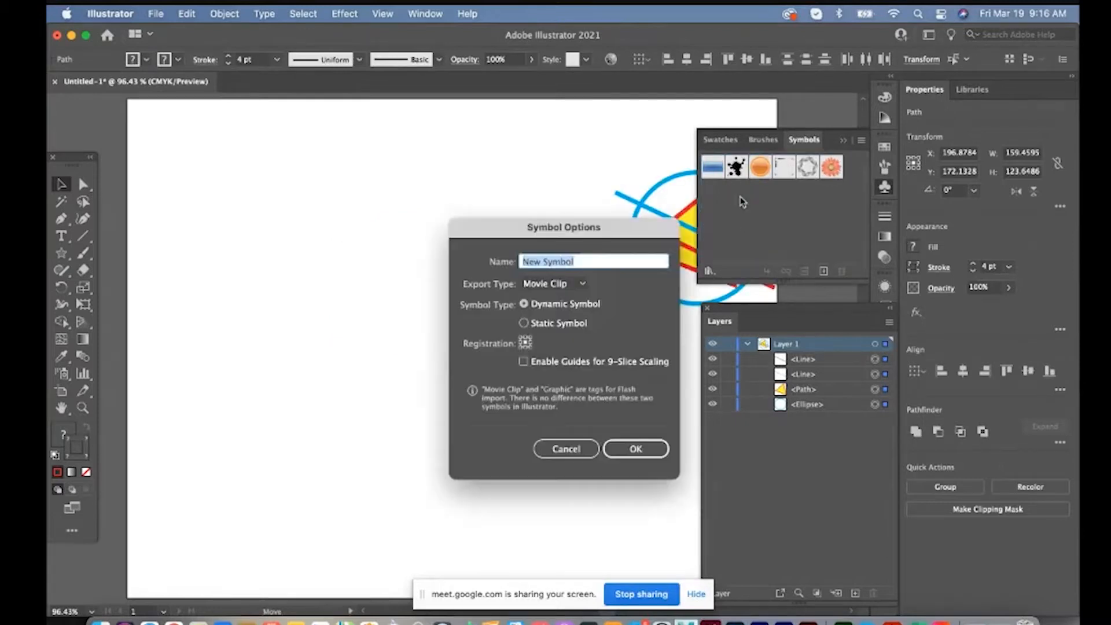
type("Test")
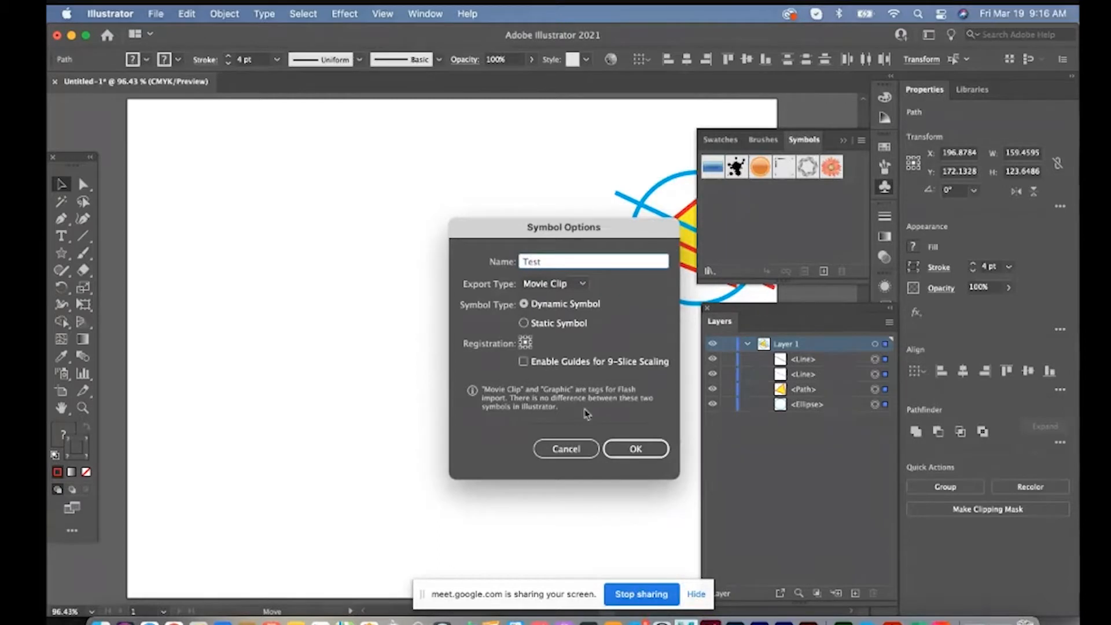
left_click(634, 447)
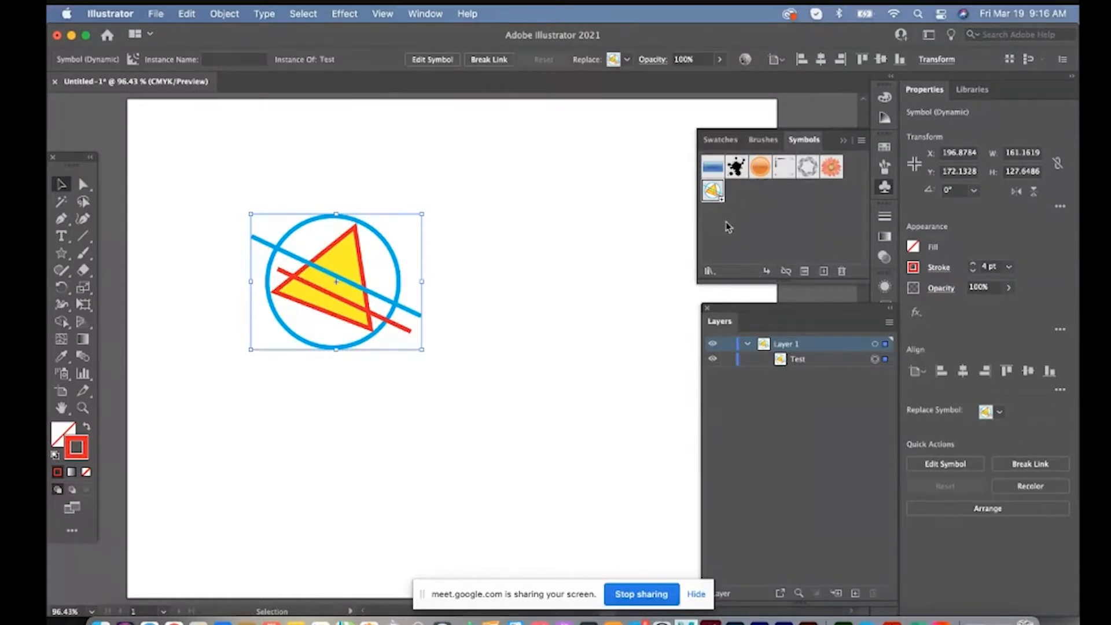
Hide Layer 1 and add a new layer named Symnbol Test above it
left_click(712, 346)
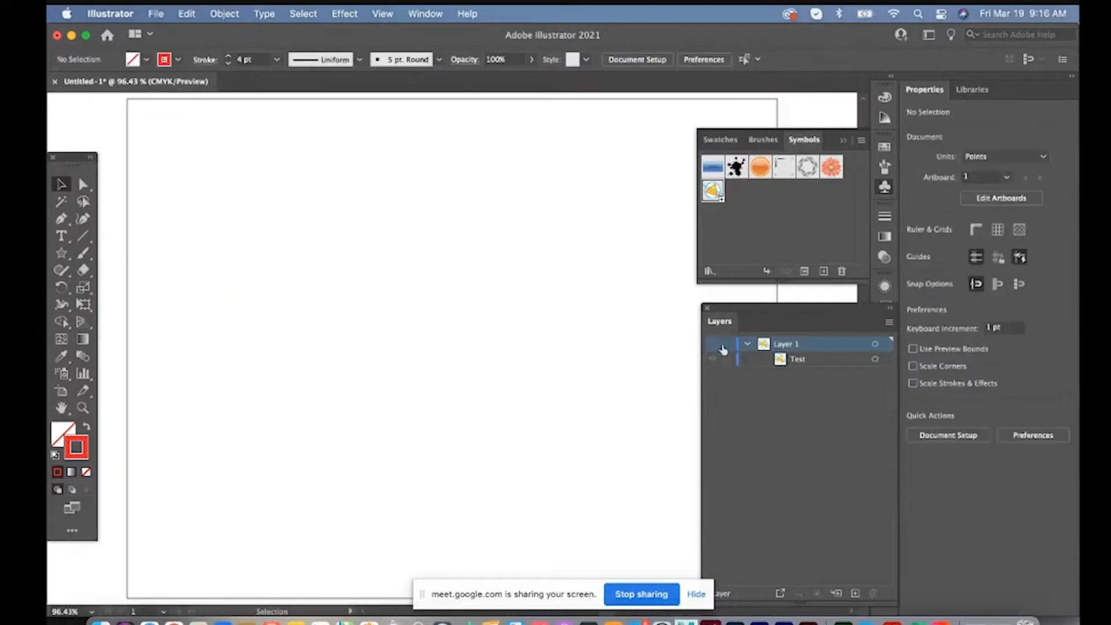
left_click(747, 344)
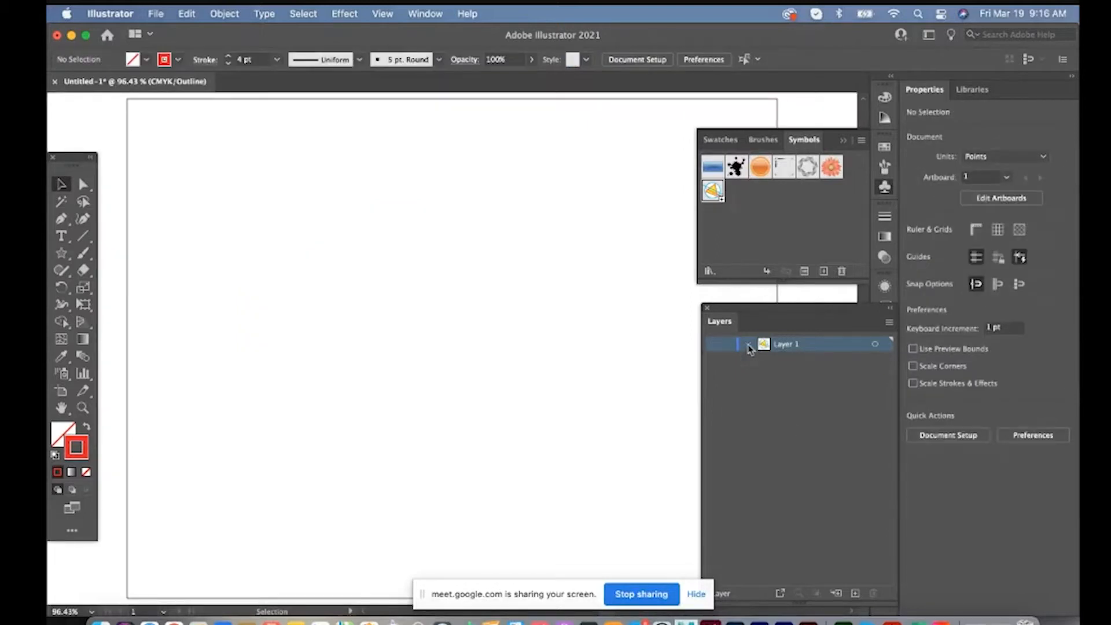
left_click(856, 593)
double_click(787, 345)
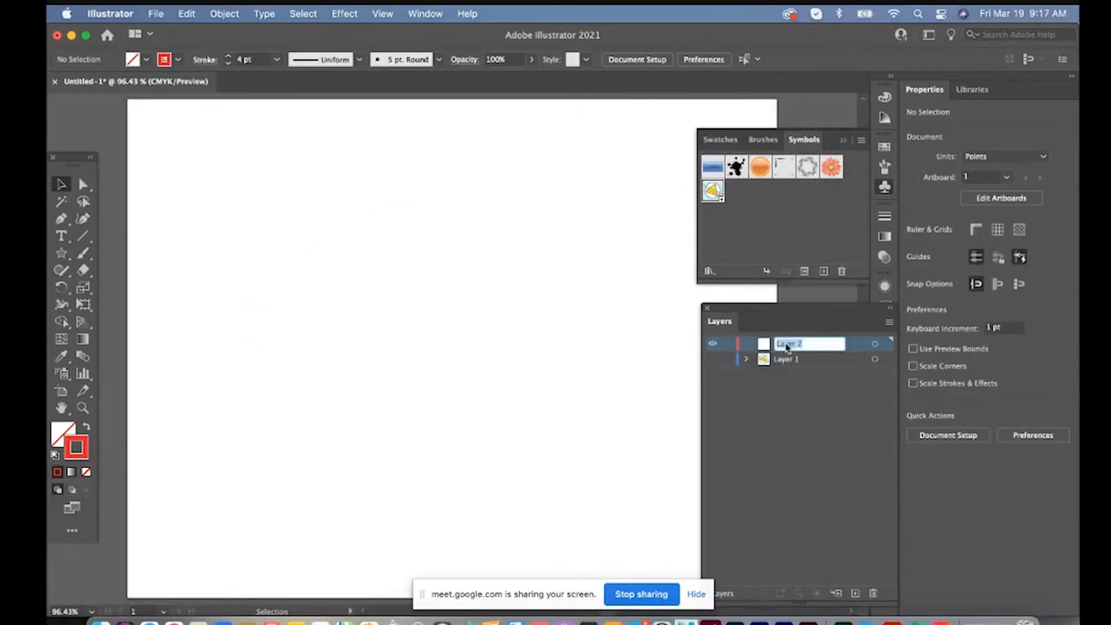
type("Symbol Test")
key("Return")
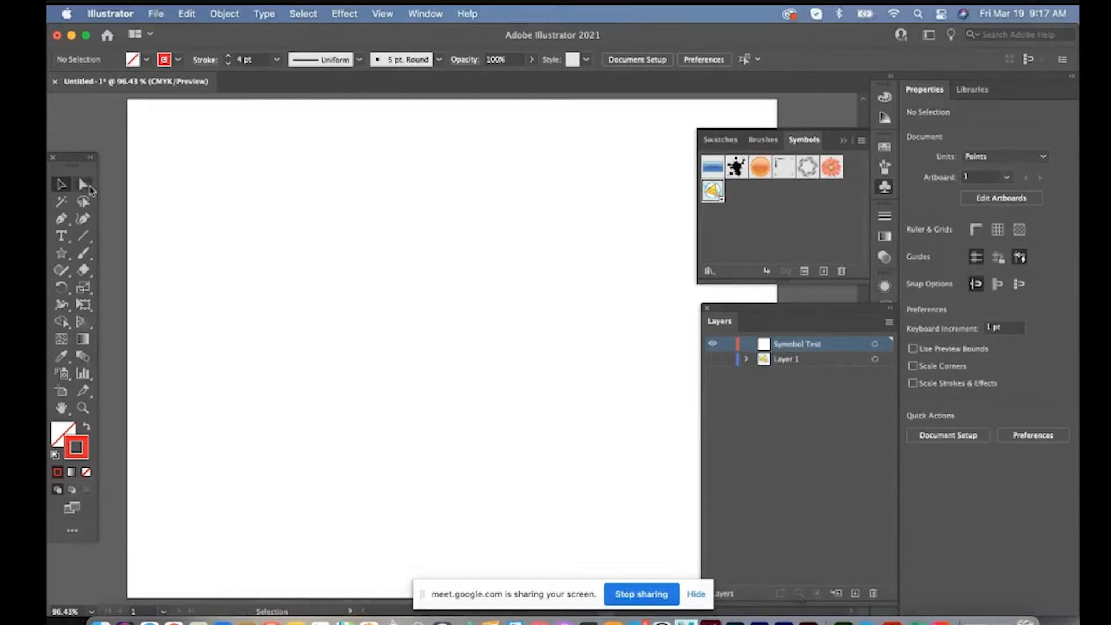
Move the toolbox closer to the artboard and float the Symbol Sprayer tool group over the canvas
left_click_drag(78, 174, 108, 141)
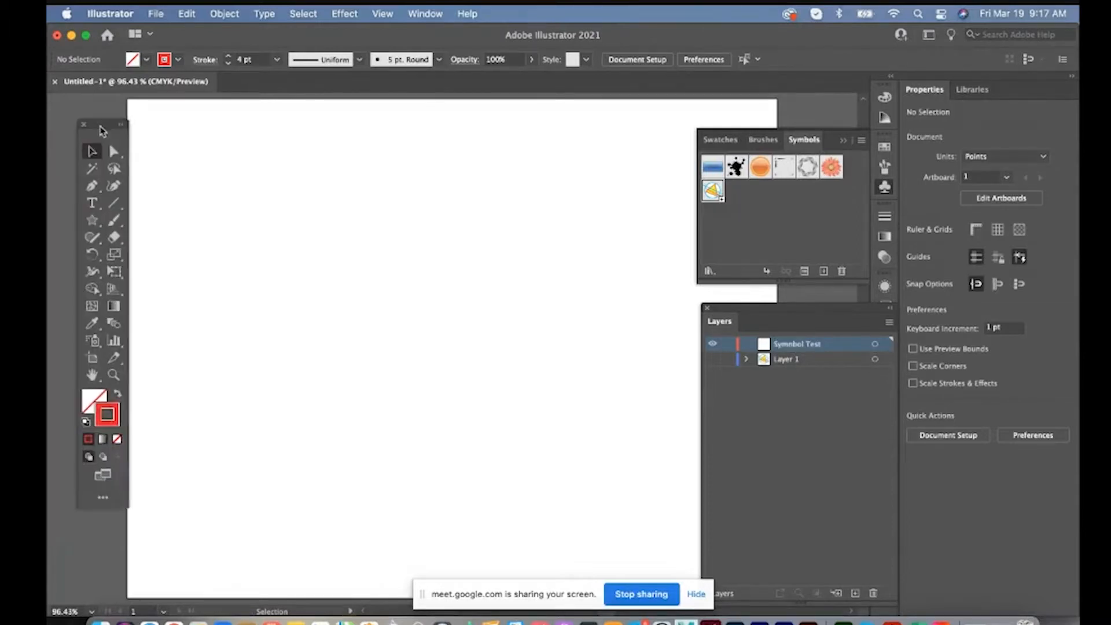
left_click(96, 343)
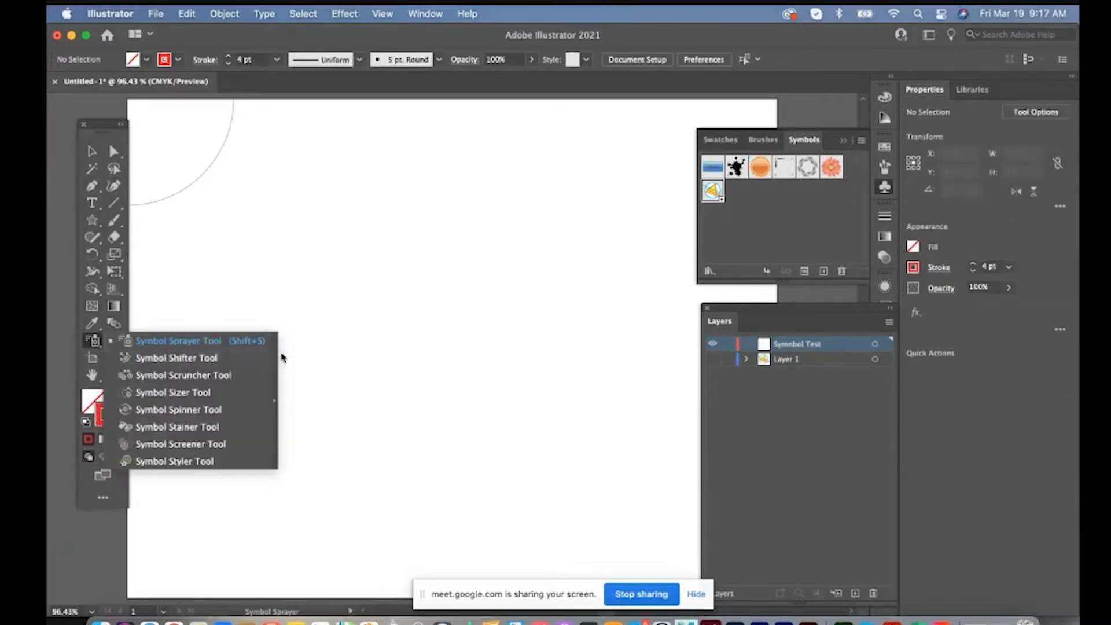
left_click(275, 355)
left_click_drag(182, 350, 450, 352)
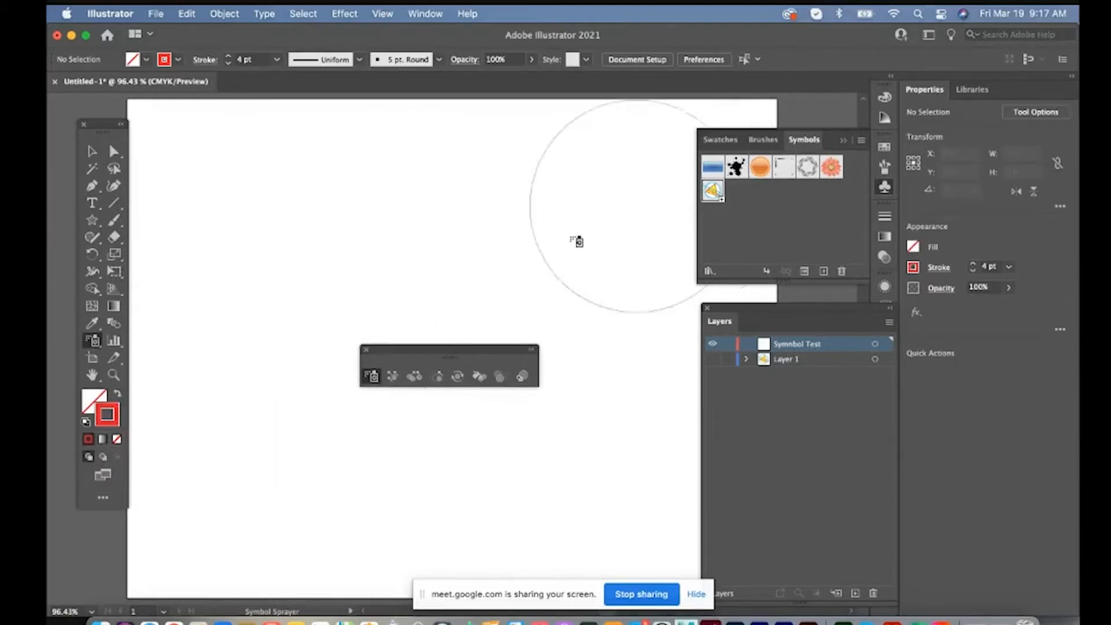
Spray an arch of Test symbols across the artboard and push the instances around with the Symbol Shifter
left_click(265, 321)
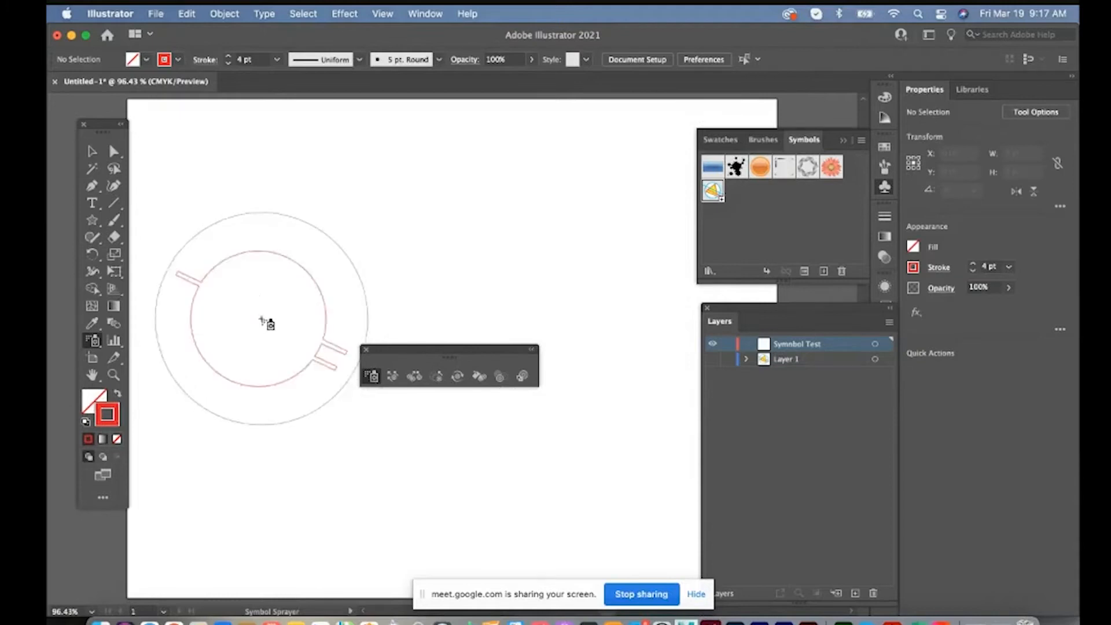
mouse_move(264, 321)
left_mouse_down()
mouse_move(357, 255)
mouse_move(506, 270)
mouse_move(532, 317)
left_mouse_up()
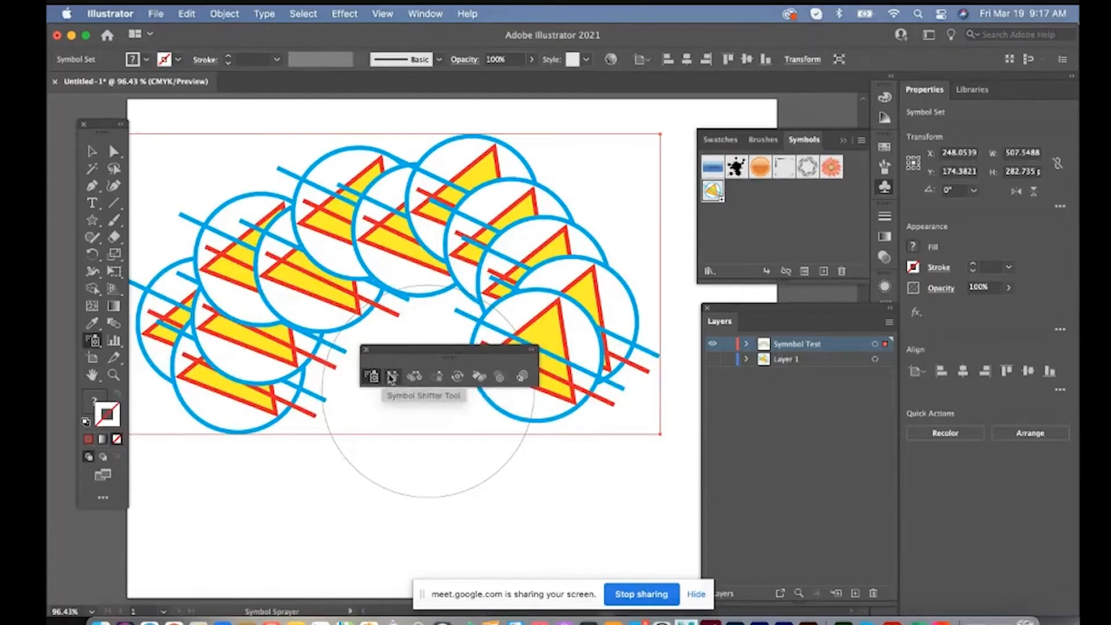
left_click(394, 377)
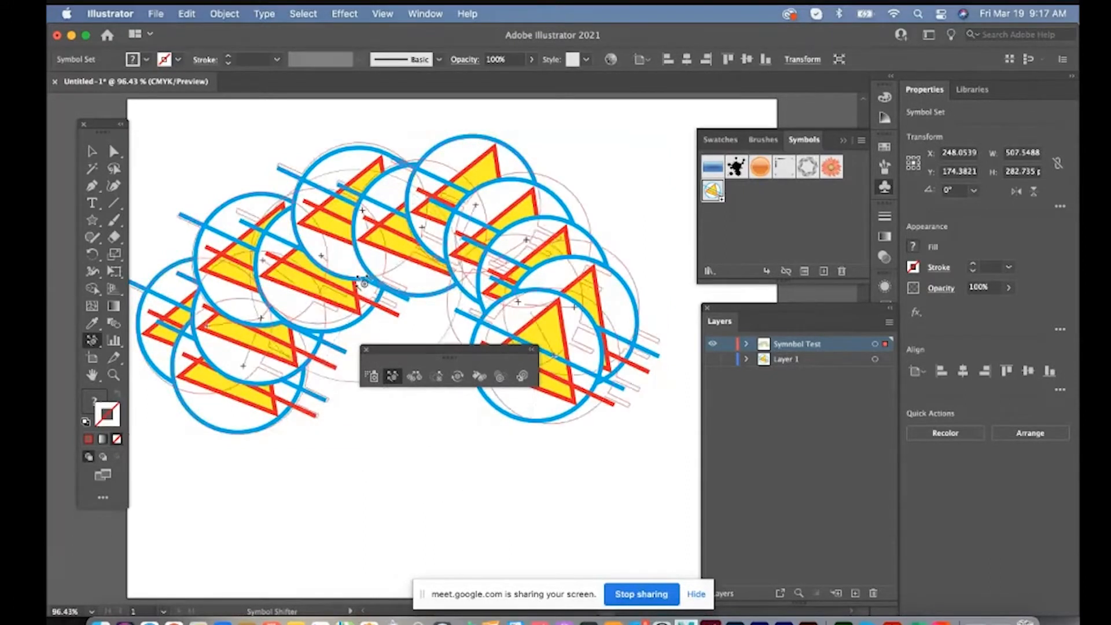
mouse_move(408, 249)
left_mouse_down()
mouse_move(520, 202)
mouse_move(509, 145)
mouse_move(544, 359)
mouse_move(301, 481)
left_mouse_up()
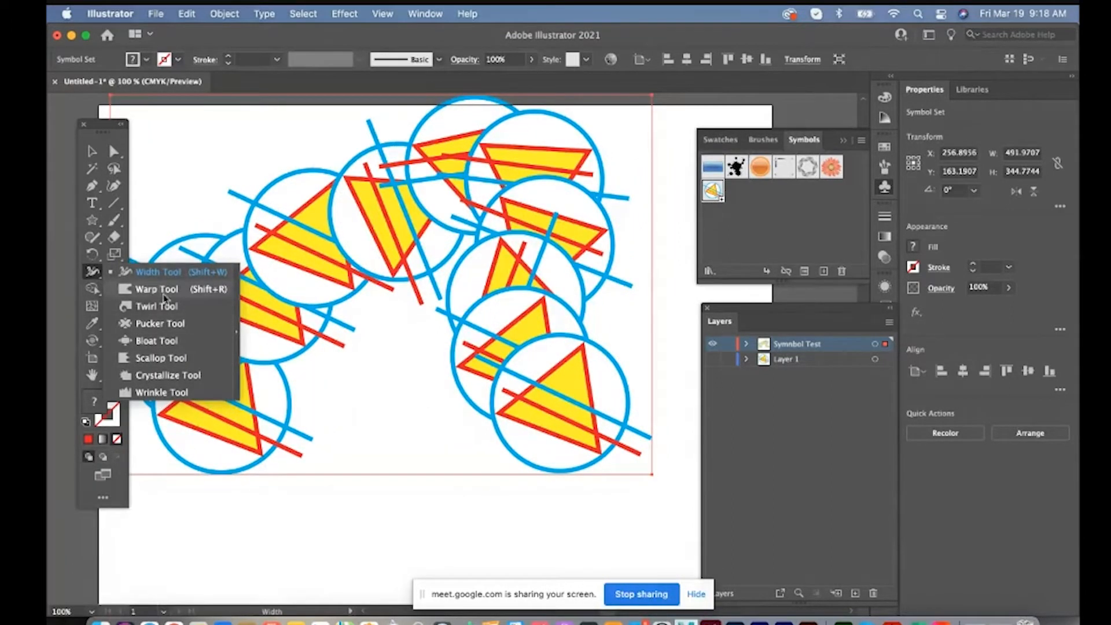
Float the Width tool group and swap the visible Symnbol Test layer for a new layer named Shape test
left_click(237, 287)
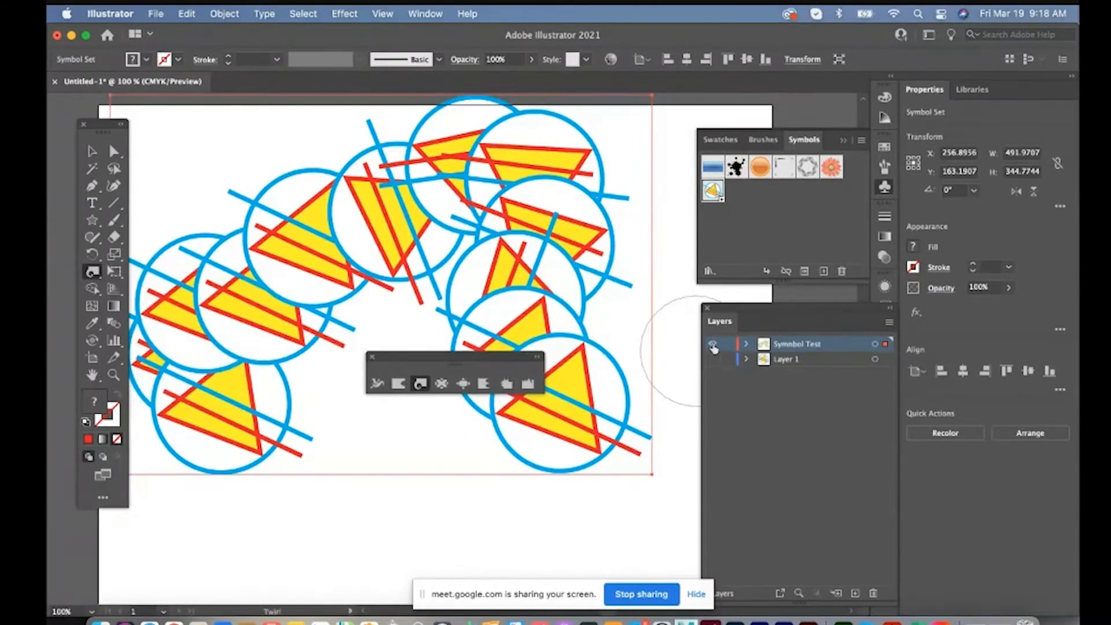
left_click(713, 345)
left_click(854, 591)
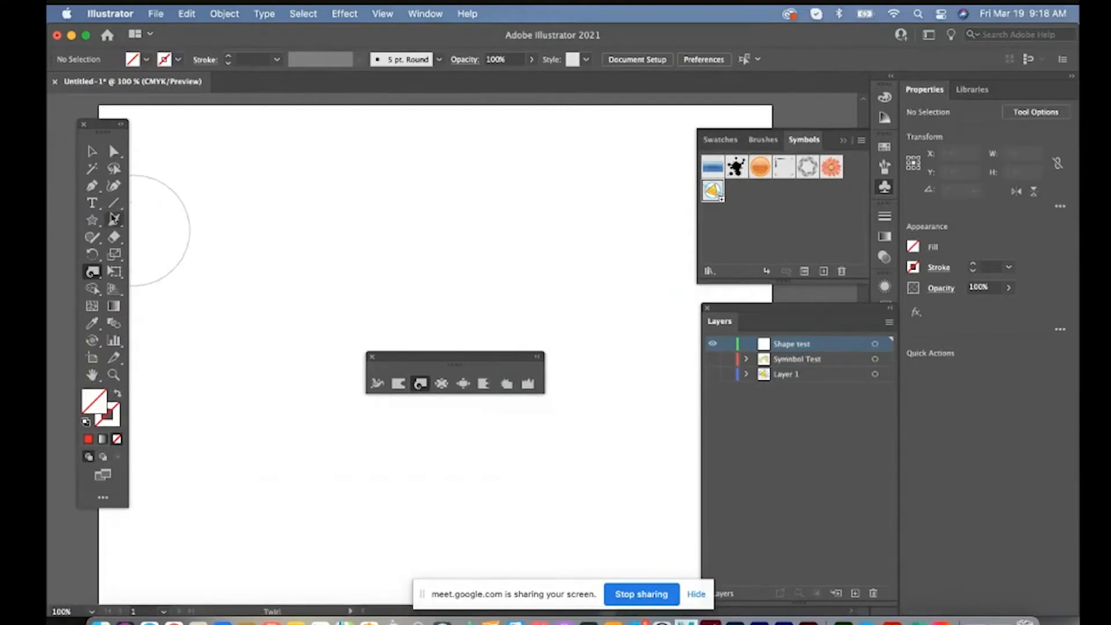
Draw a yellow ten-point star about 225 by 236 pt on the Shape test layer
left_click(92, 220)
left_click_drag(248, 263, 324, 368)
key("Up")
key("Up")
key("Up")
key("Up")
key("Up")
key("Up")
key("Up")
Twirl the star's lower-right and upper-left parts with the Twirl tool
left_click(420, 387)
left_click_drag(310, 321, 309, 321)
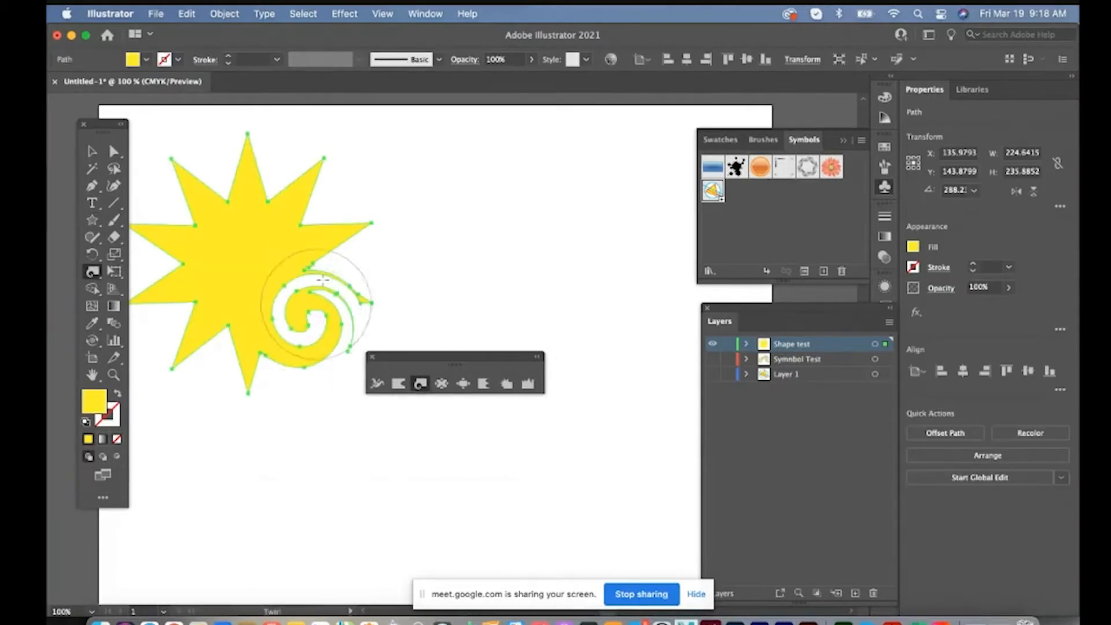
left_click_drag(234, 214, 234, 214)
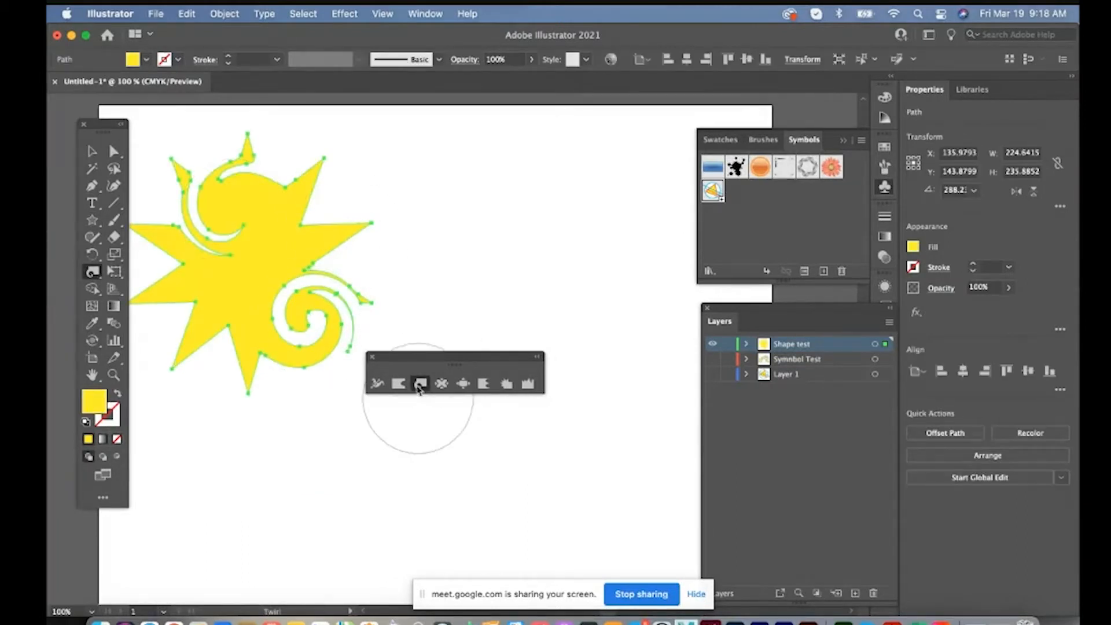
Set the Twirl tool's intensity to 10% and gently twirl the star's remaining points
double_click(421, 385)
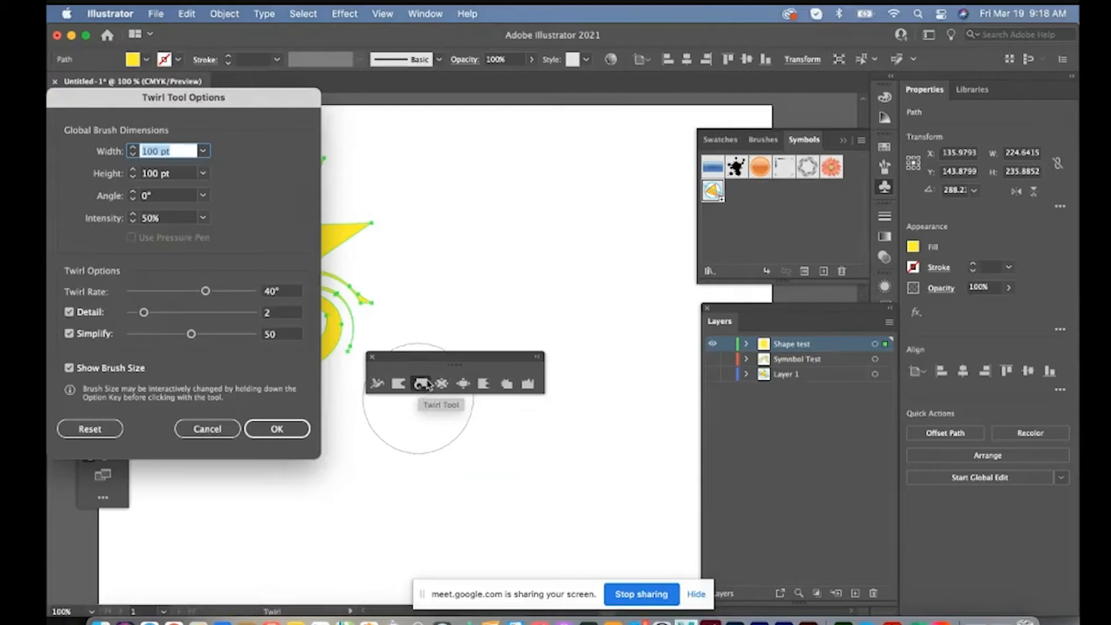
left_click(142, 218)
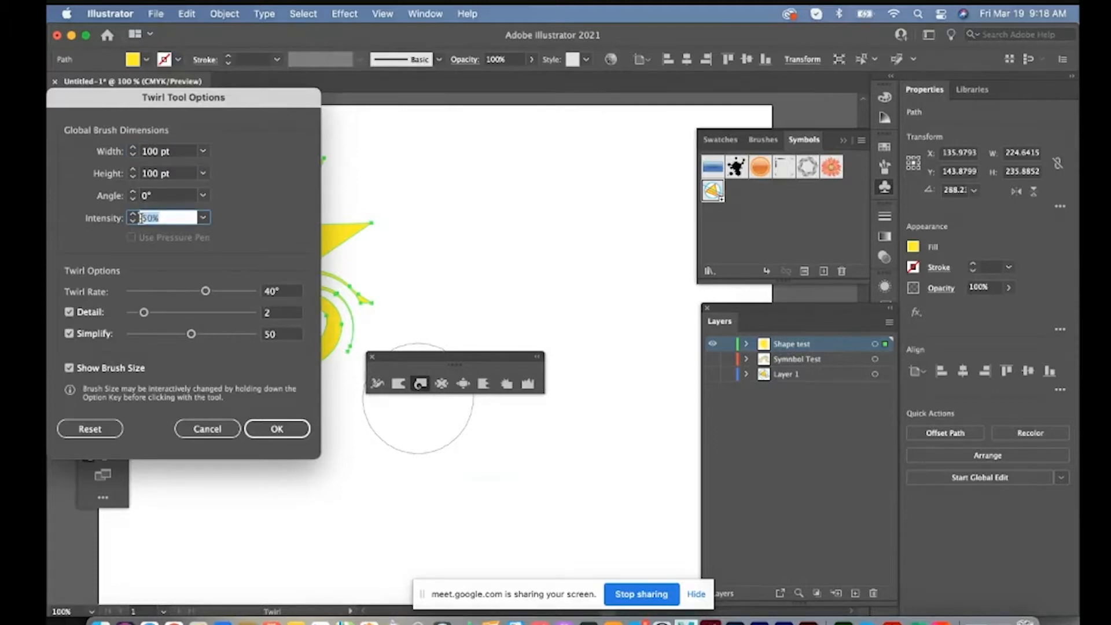
type("10")
key("Return")
left_click_drag(220, 331, 183, 294)
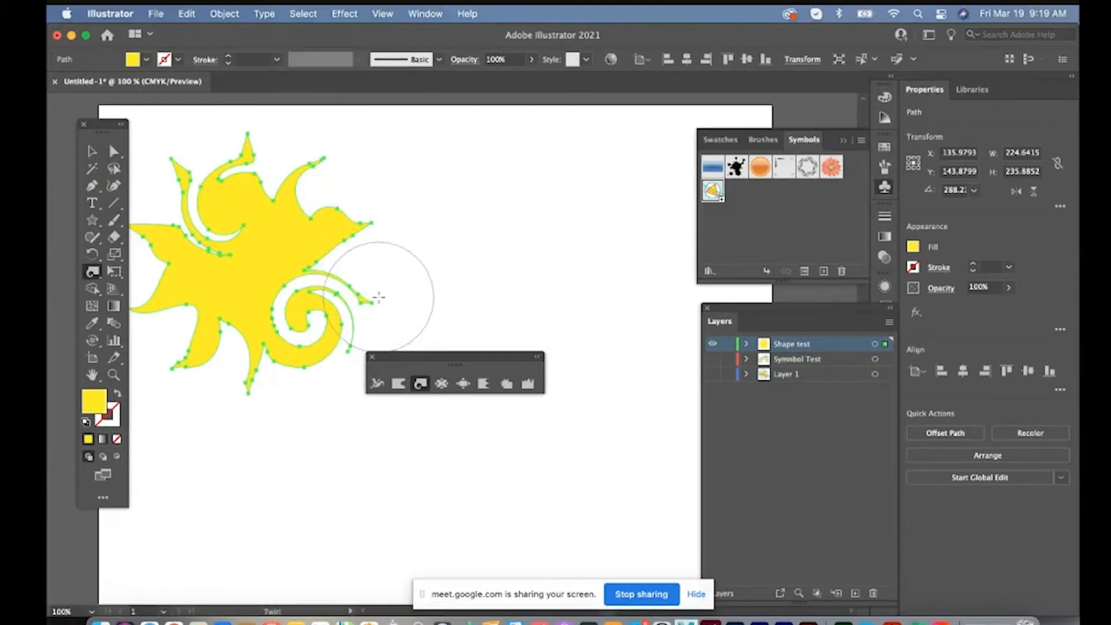
Pucker the star's lower-right curl and the edge between its lower-left points
left_click_drag(243, 258, 355, 226)
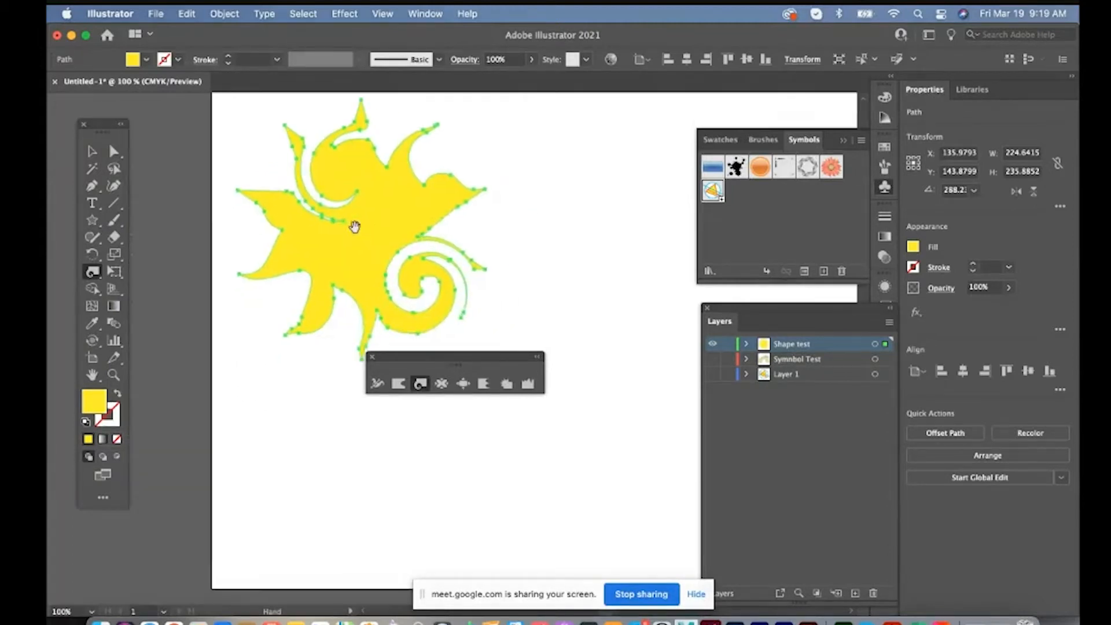
left_click(441, 383)
left_click_drag(434, 273, 434, 273)
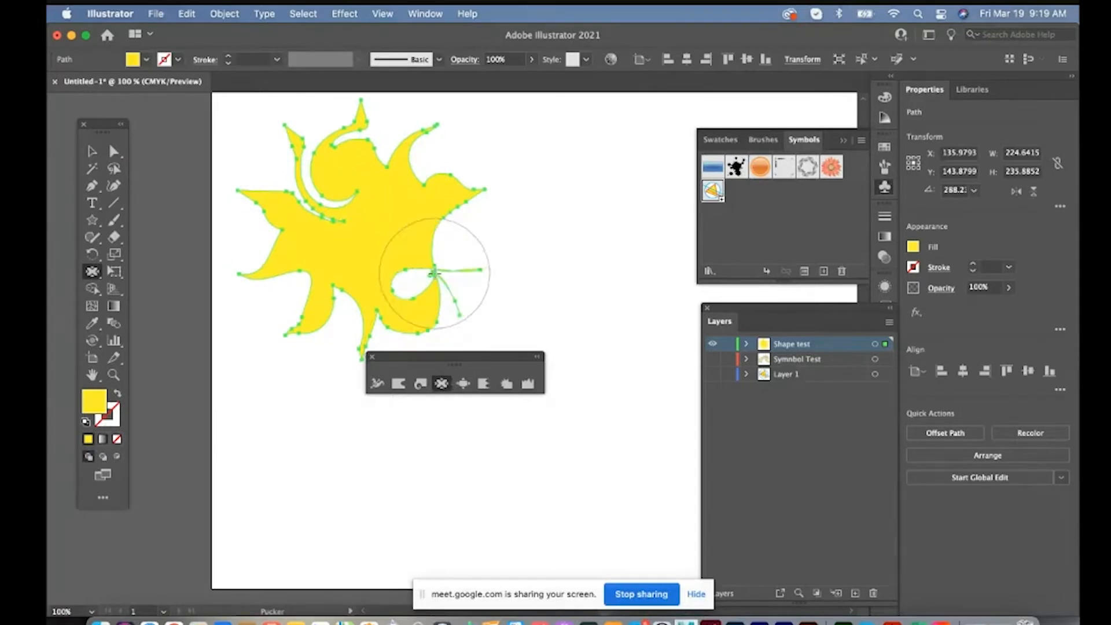
left_click_drag(320, 276, 311, 281)
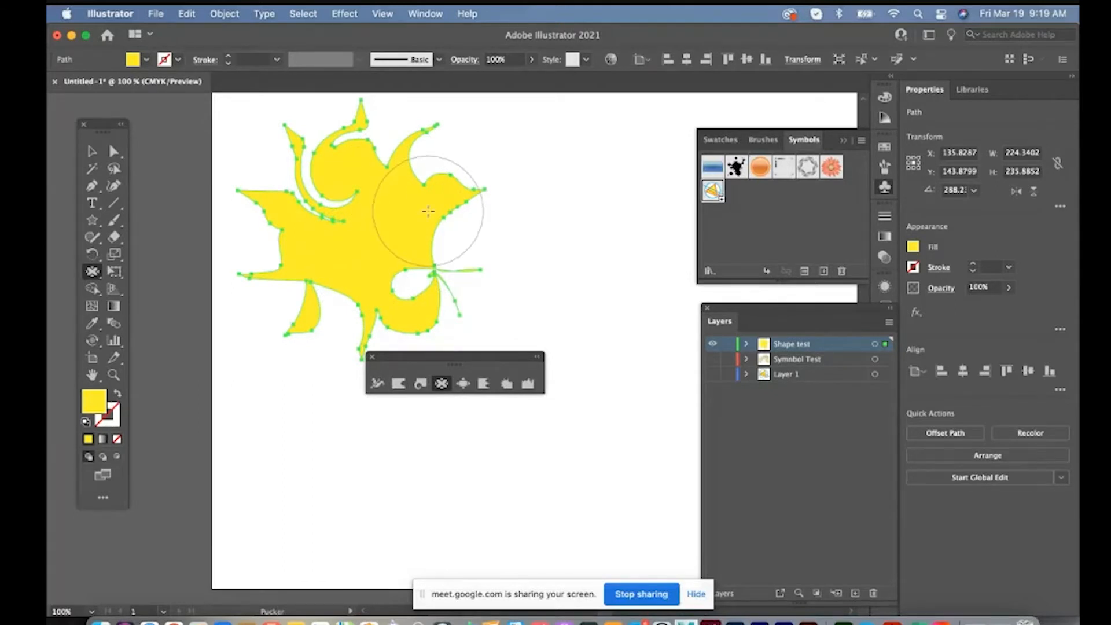
Float the Width tool group again beside the star and close the floating group
left_click(92, 271)
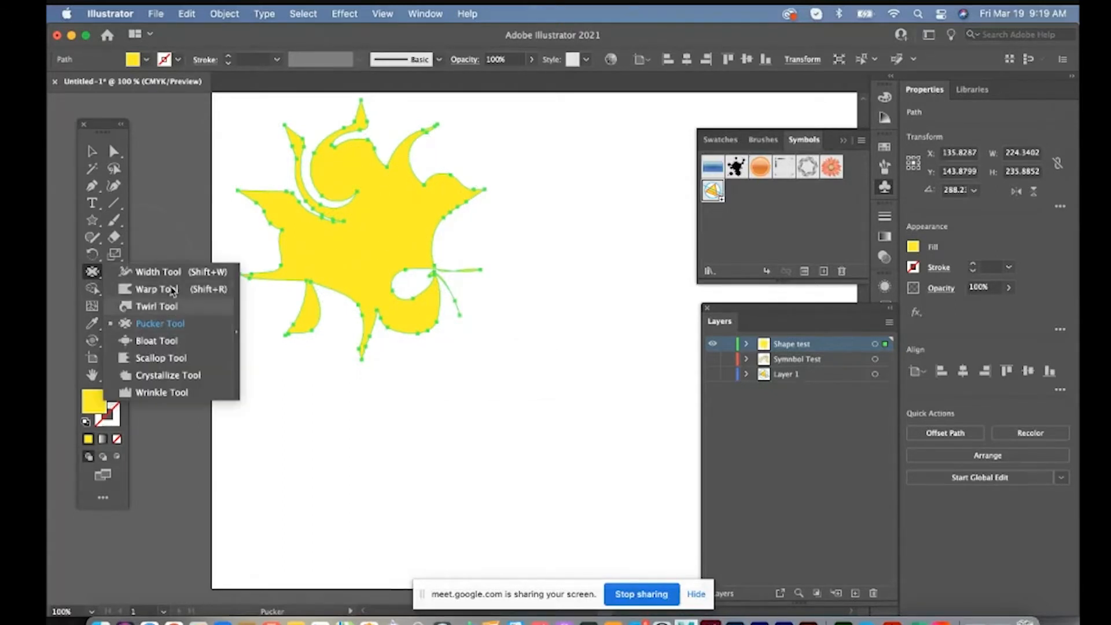
left_click(237, 298)
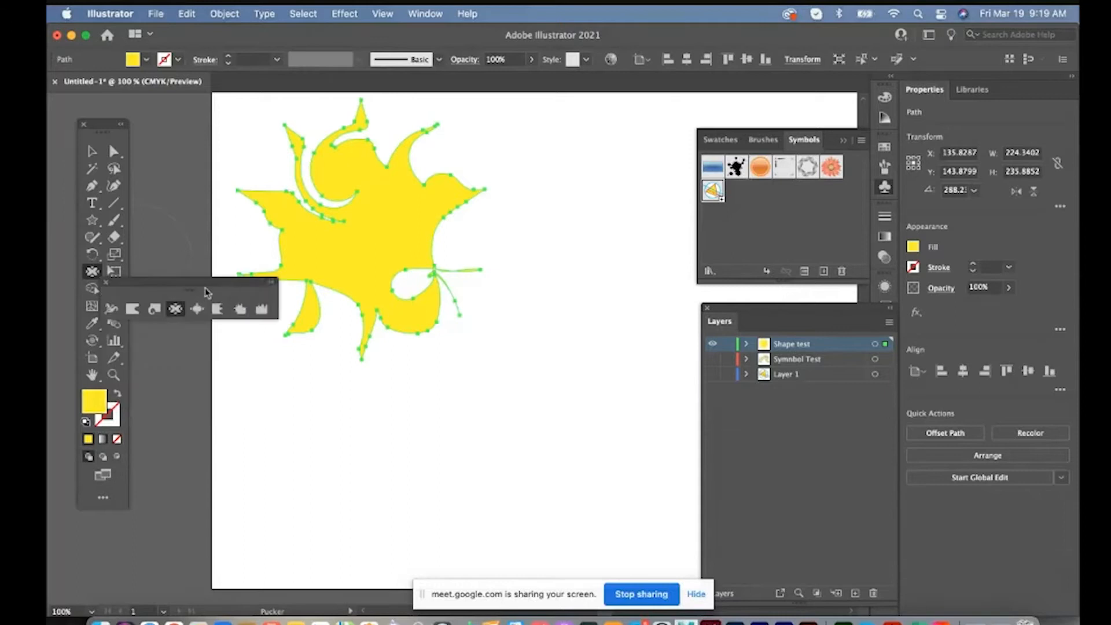
left_click_drag(189, 287, 552, 188)
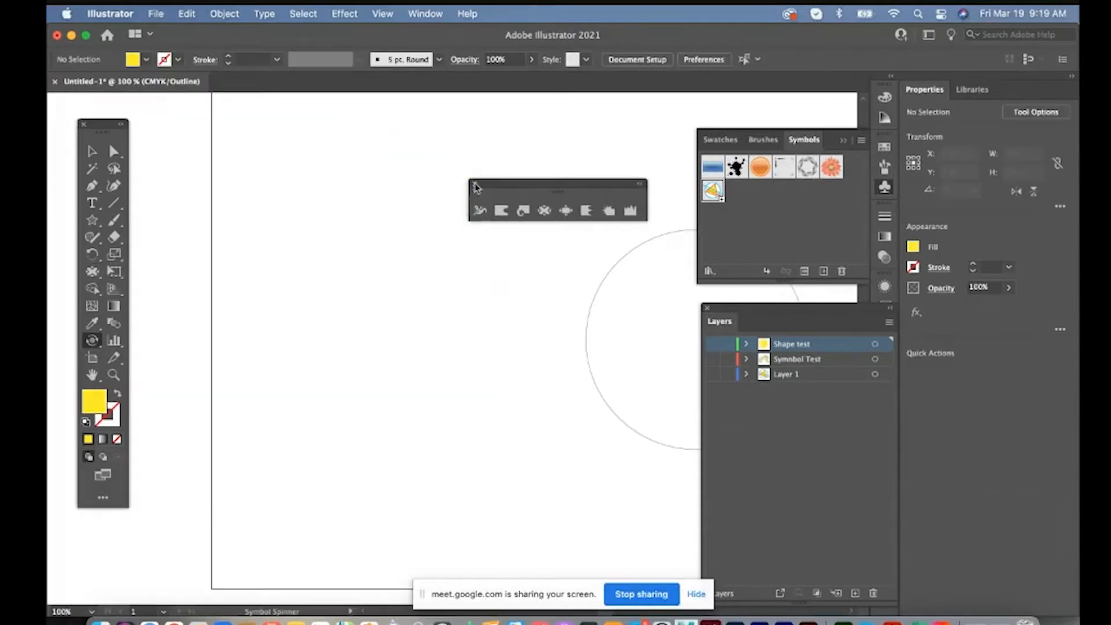
left_click(475, 184)
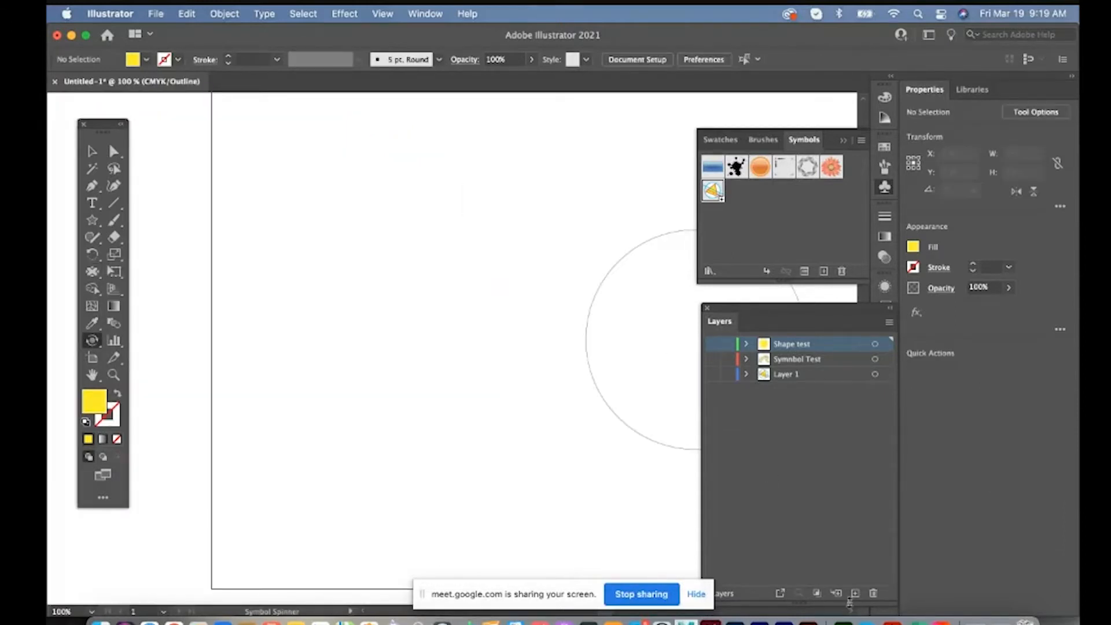
Add a layer named Blend Shape above the others and switch the view from outline to preview
left_click(855, 593)
key("super+y")
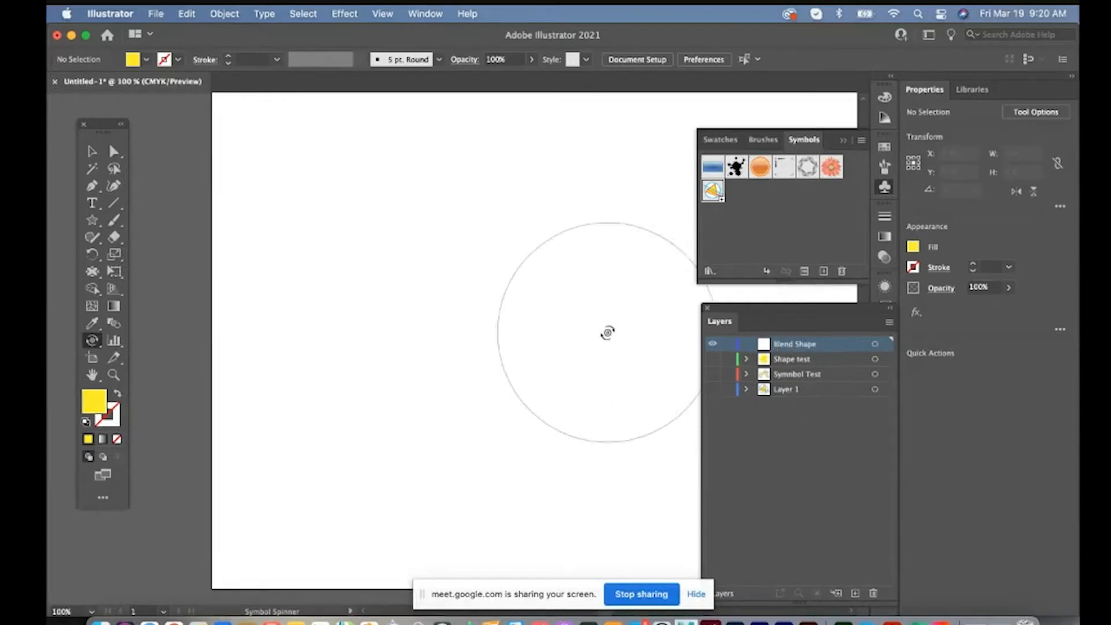
left_click(94, 153)
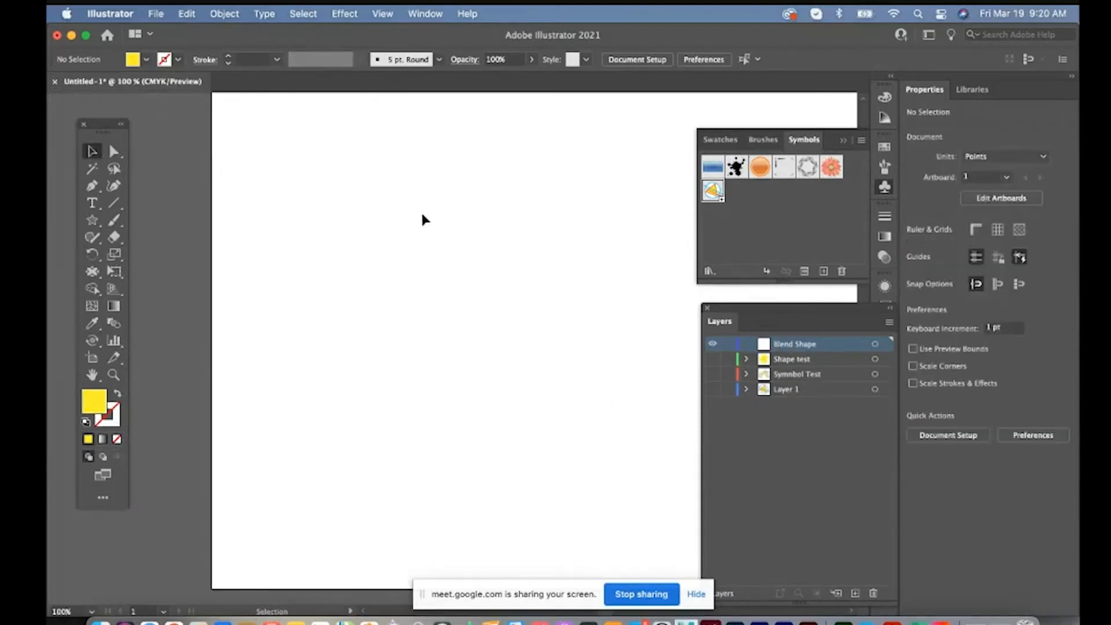
Draw a circle about 118 pt in diameter in the artboard's upper left and fill it blue
left_click_drag(422, 218, 381, 211)
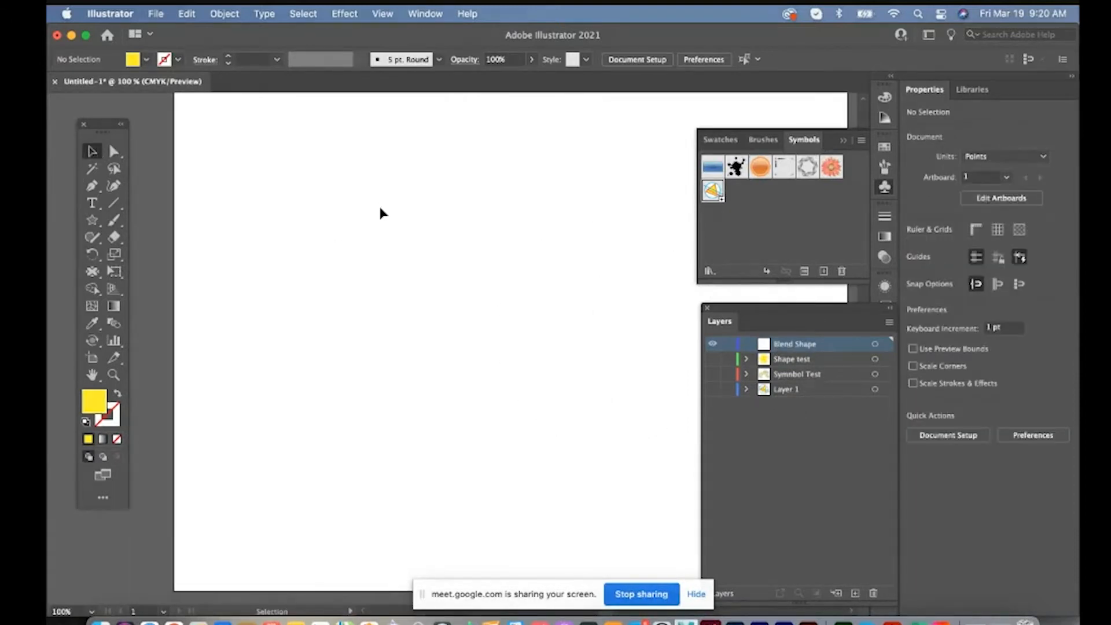
left_click(102, 221)
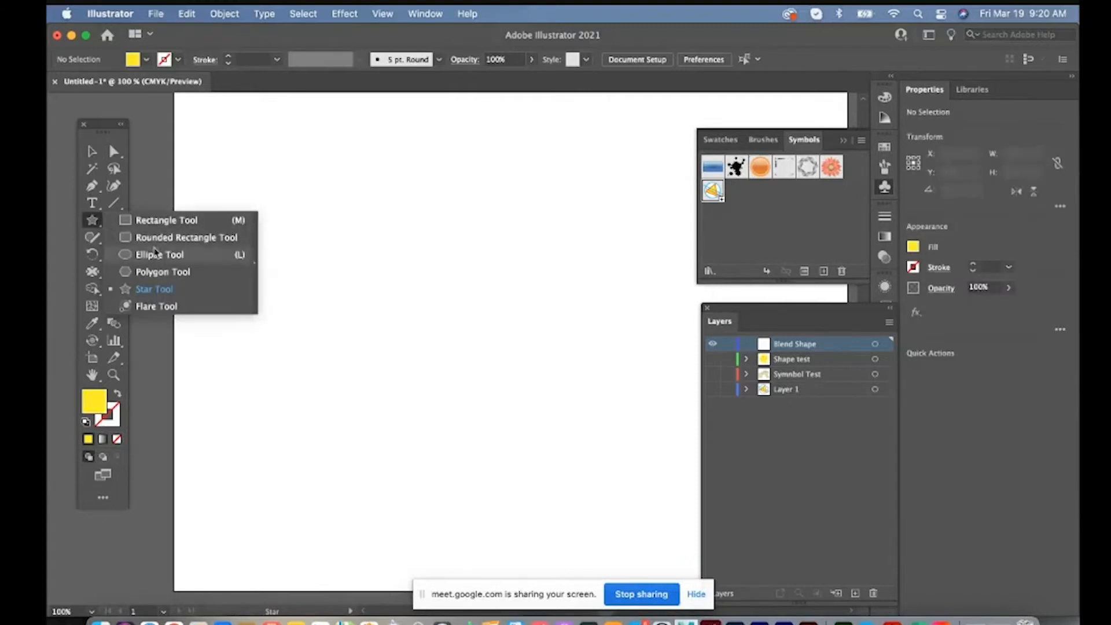
left_click(155, 254)
left_click_drag(332, 169, 462, 298)
left_click(146, 59)
left_click(127, 86)
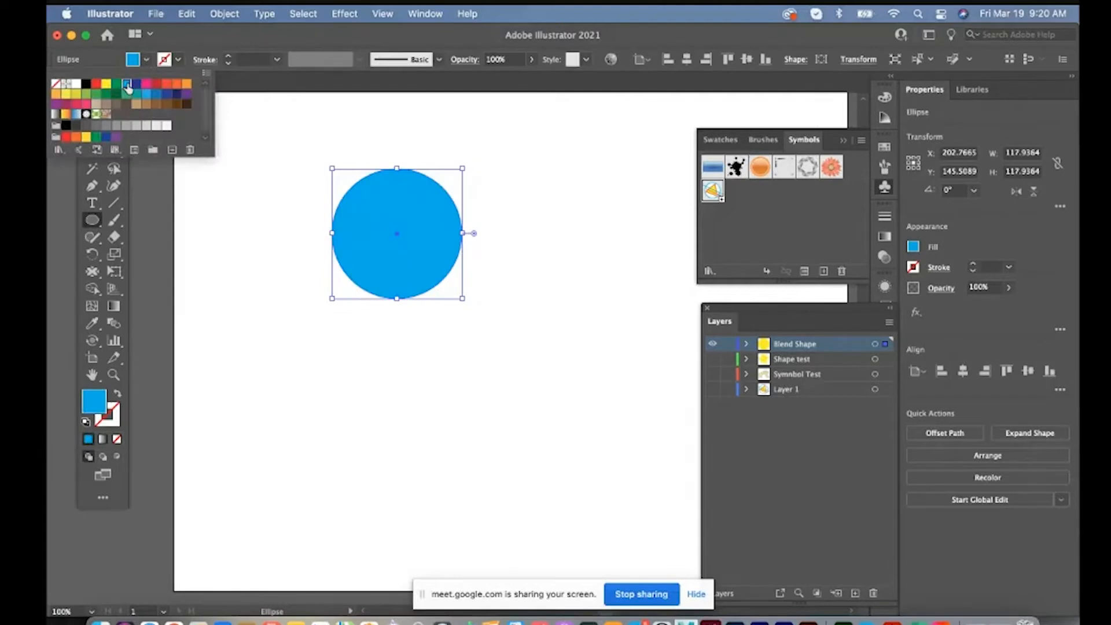
Draw a six-pointed star about 137 by 152 pt overlapping the circle's upper left and fill it yellow
left_click(92, 220)
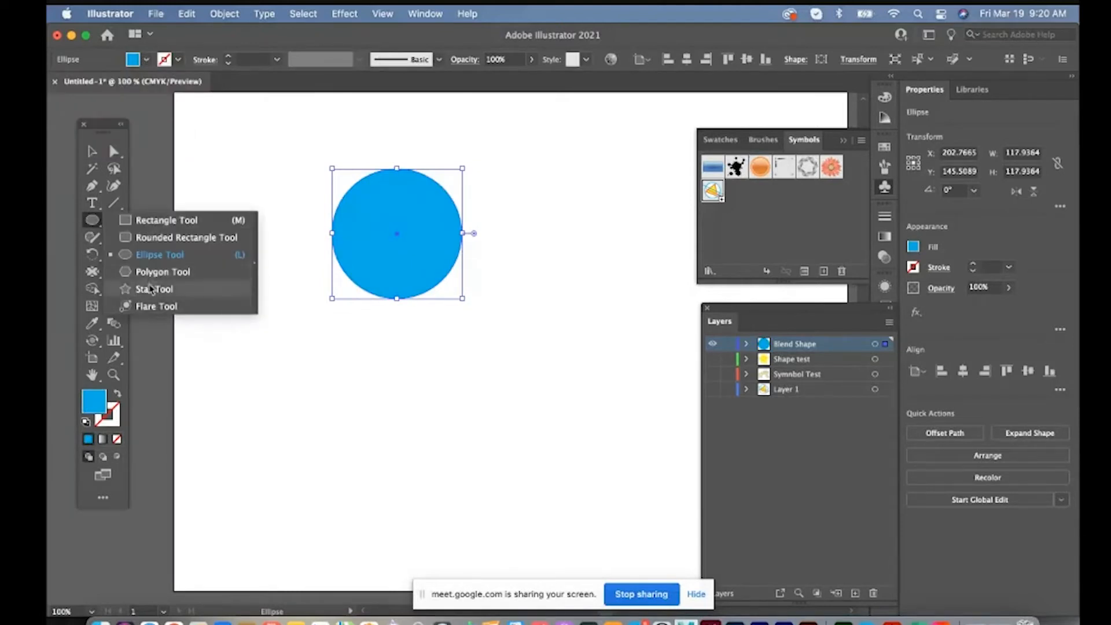
left_click(154, 289)
left_click_drag(327, 197, 254, 159)
left_click(146, 59)
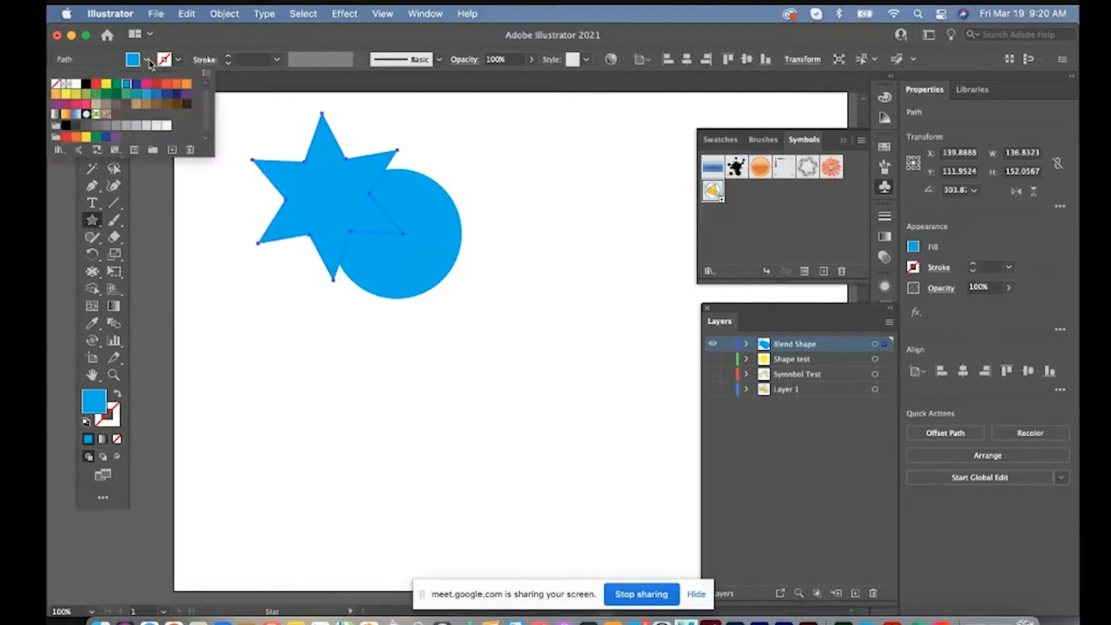
left_click(106, 84)
Expand the Blend Shape layer, move the star behind the circle and return it to the front
left_click(747, 344)
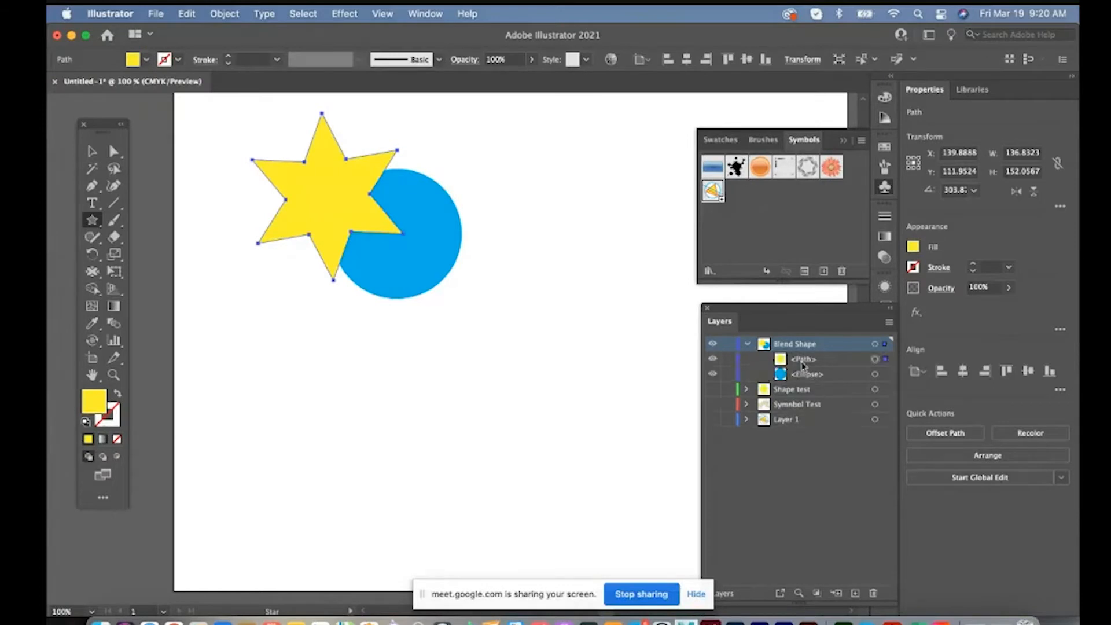
left_click(779, 363)
left_click_drag(818, 374, 818, 387)
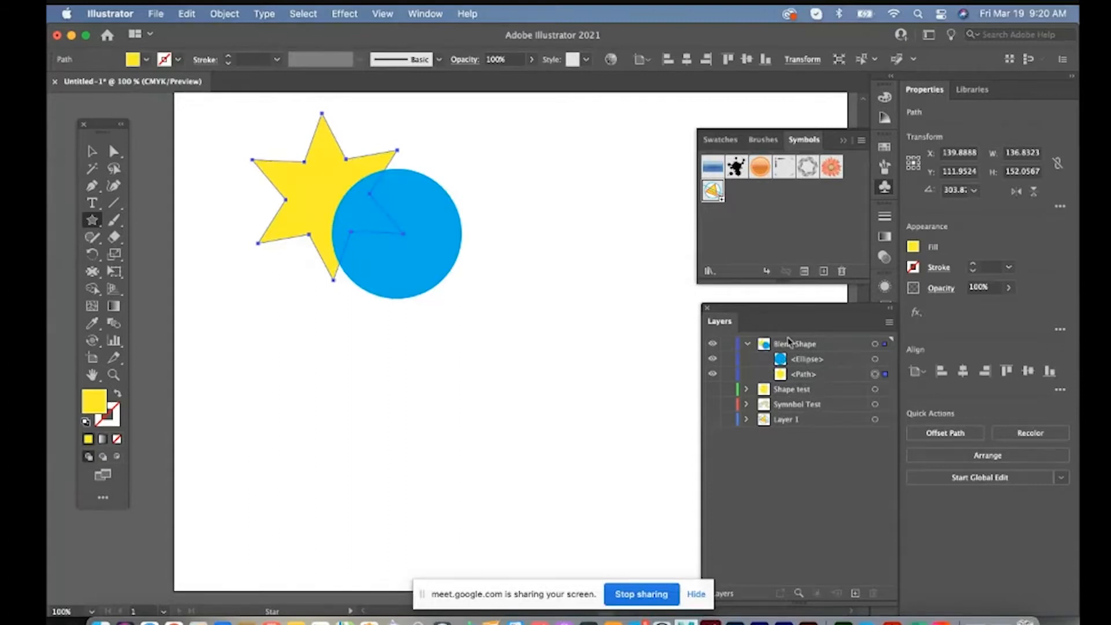
left_click_drag(821, 382, 819, 357)
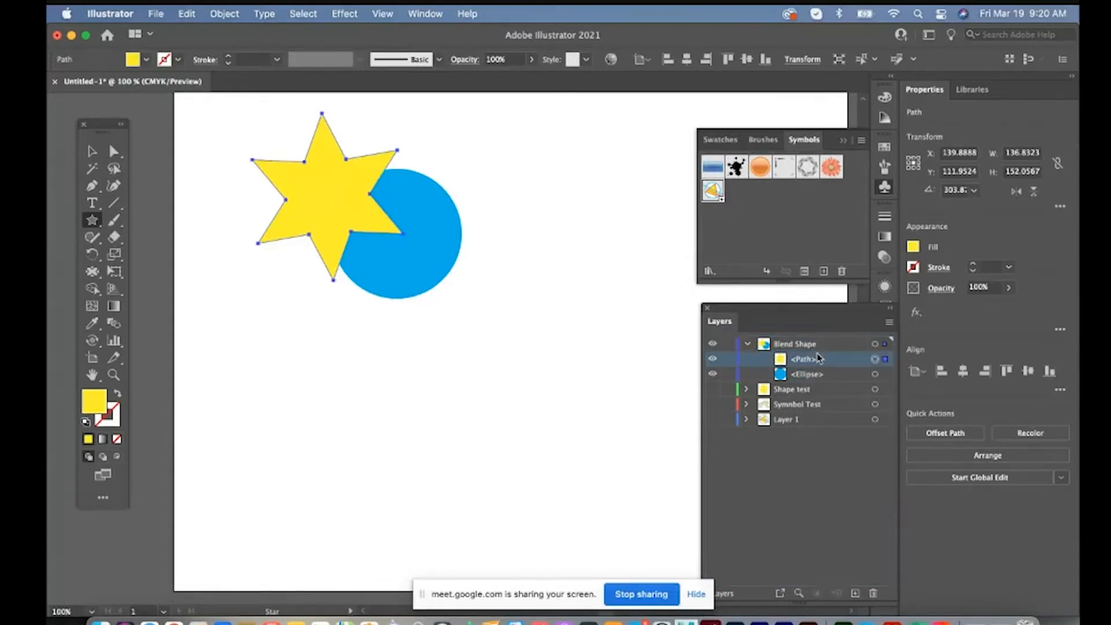
Select the star and the circle together and set the blend options to Smooth Color spacing
key("v")
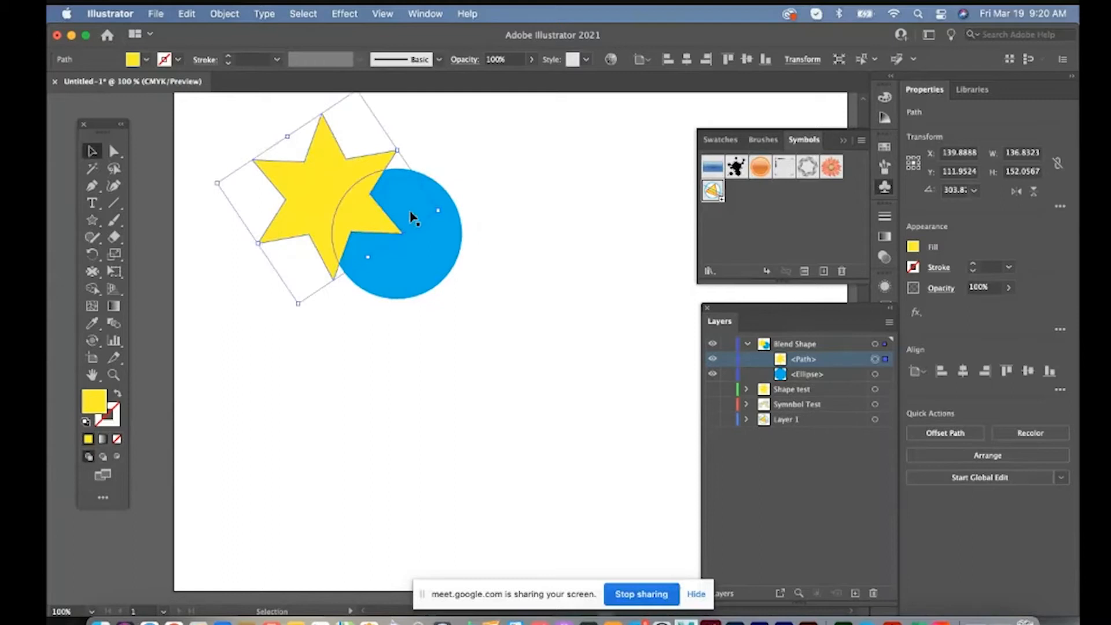
left_click(418, 238, "shift")
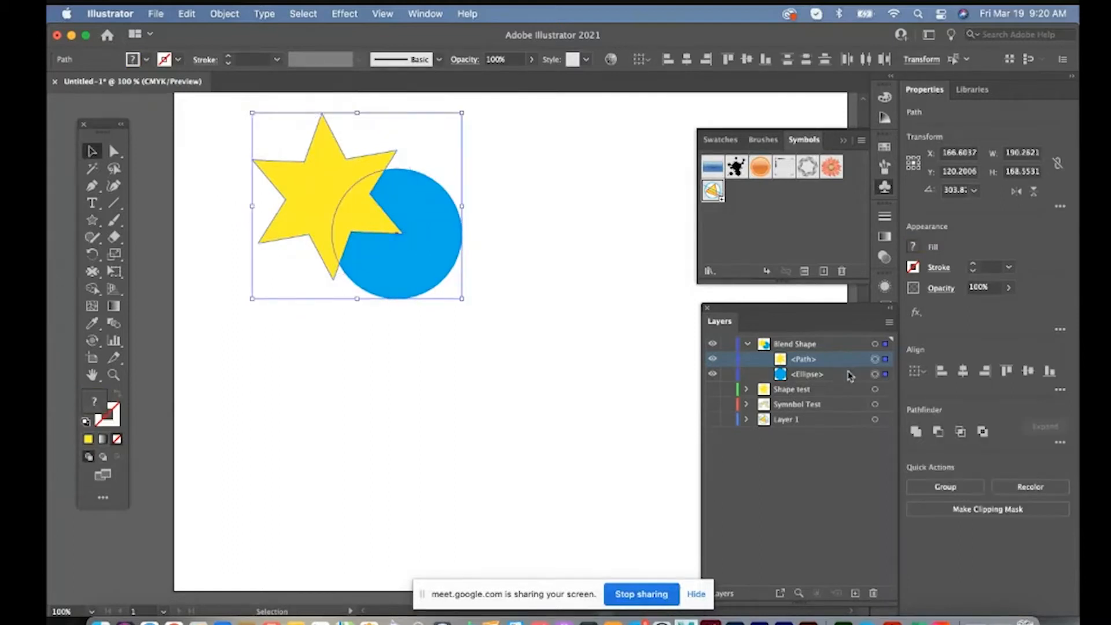
left_click(229, 14)
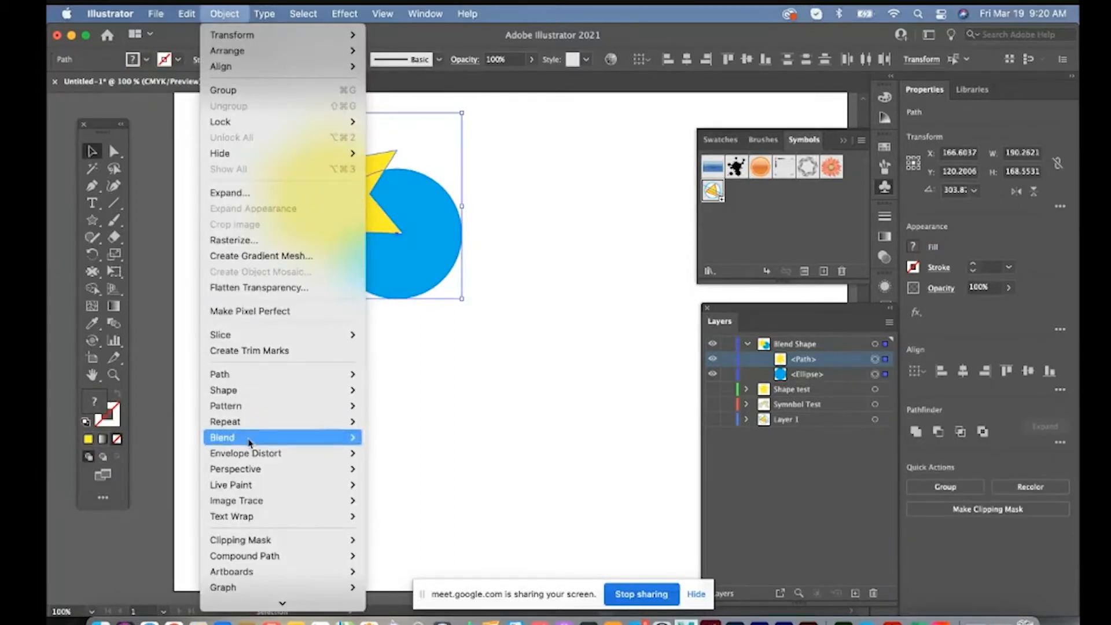
mouse_move(250, 443)
left_click(391, 478)
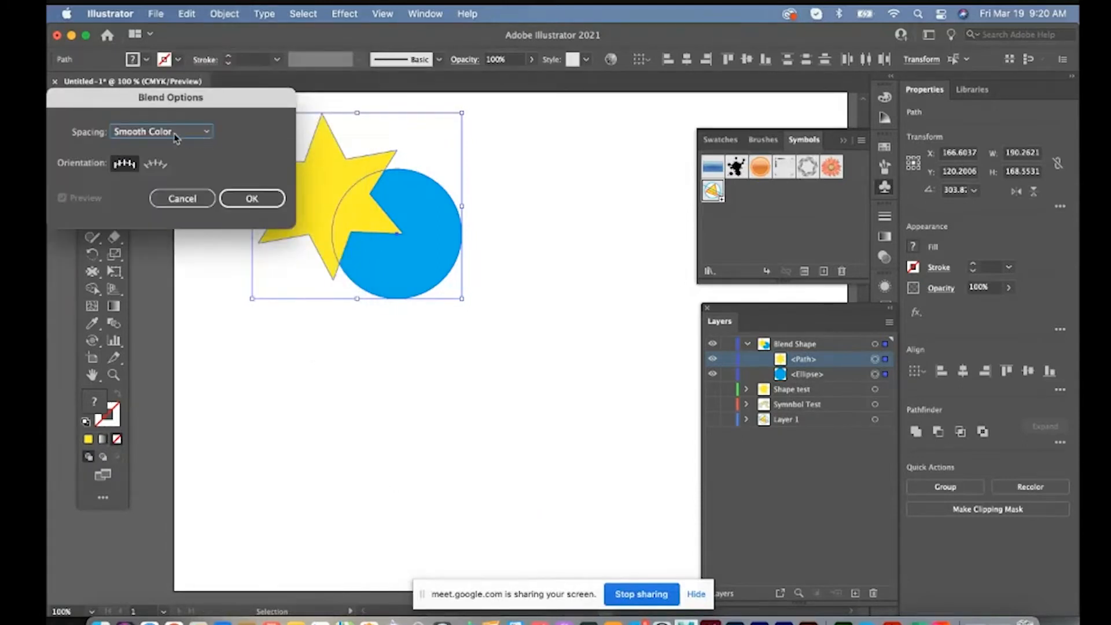
left_click(176, 136)
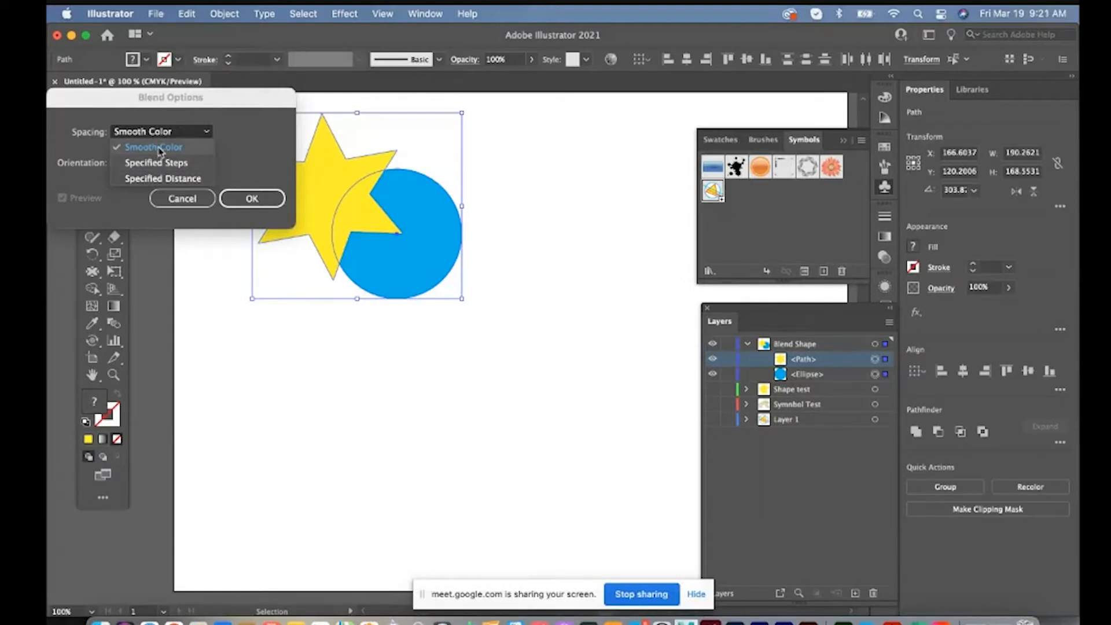
left_click(161, 149)
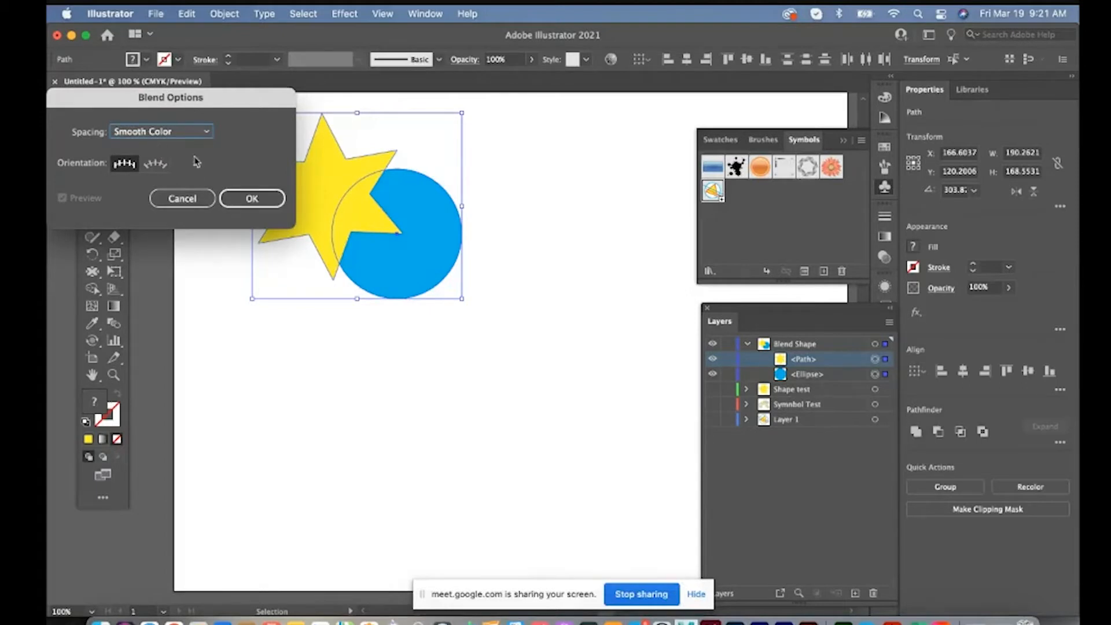
left_click(252, 199)
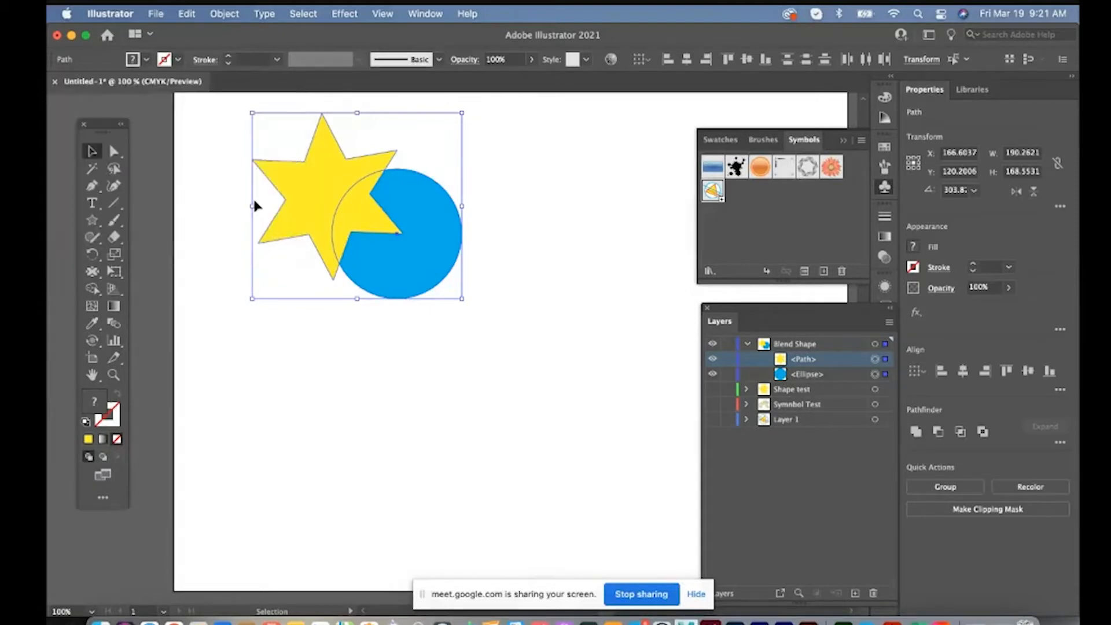
Make a blend between the star and the circle and deselect it
left_click(231, 17)
mouse_move(236, 438)
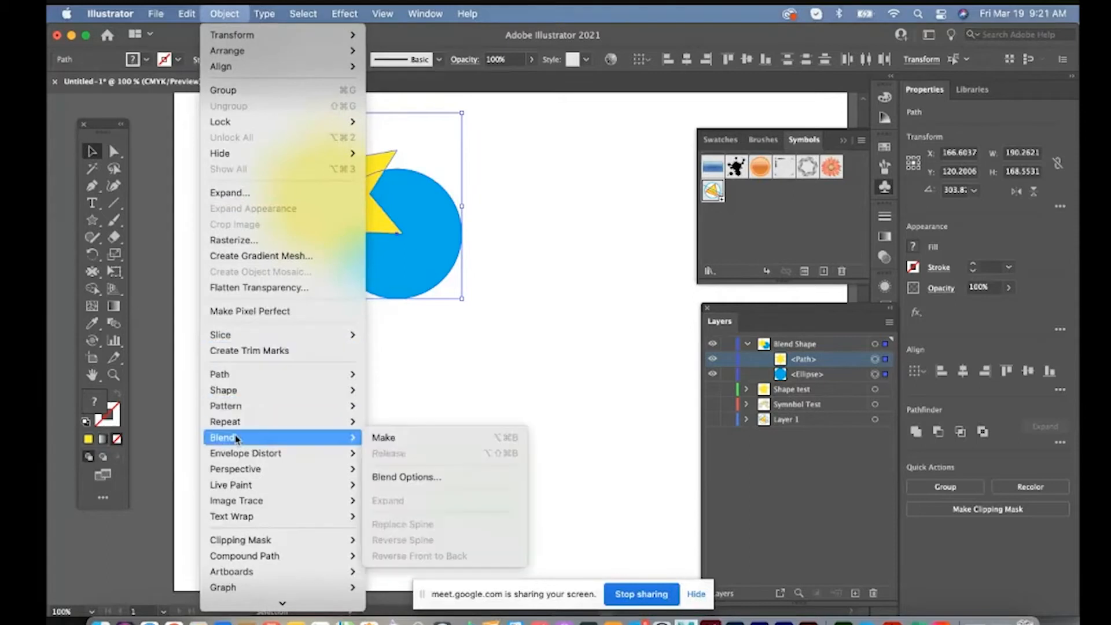
left_click(385, 438)
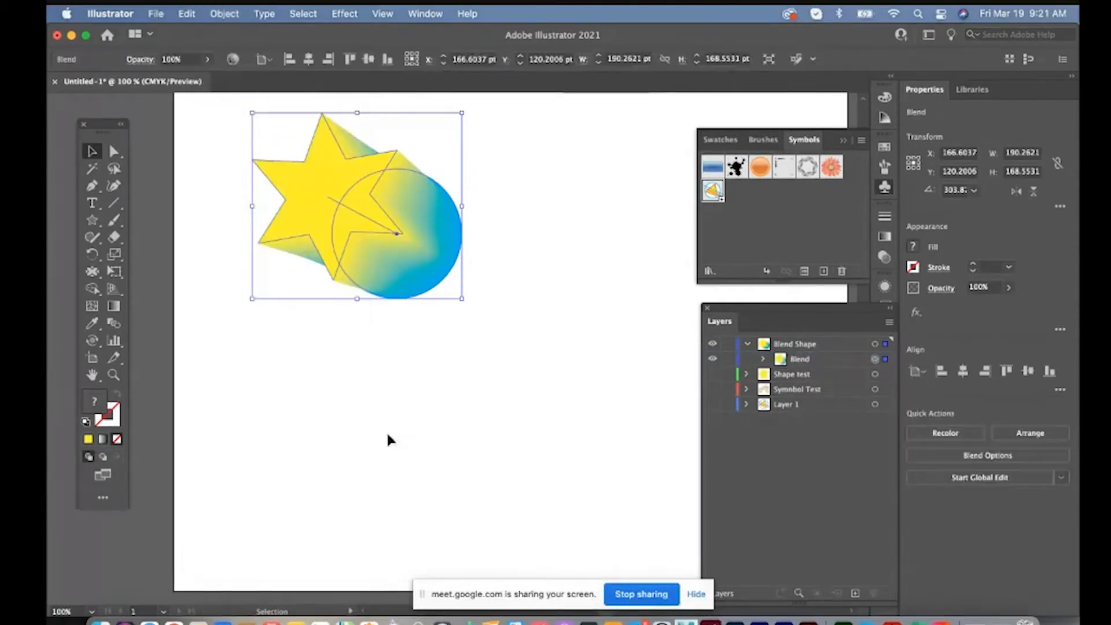
left_click(528, 306)
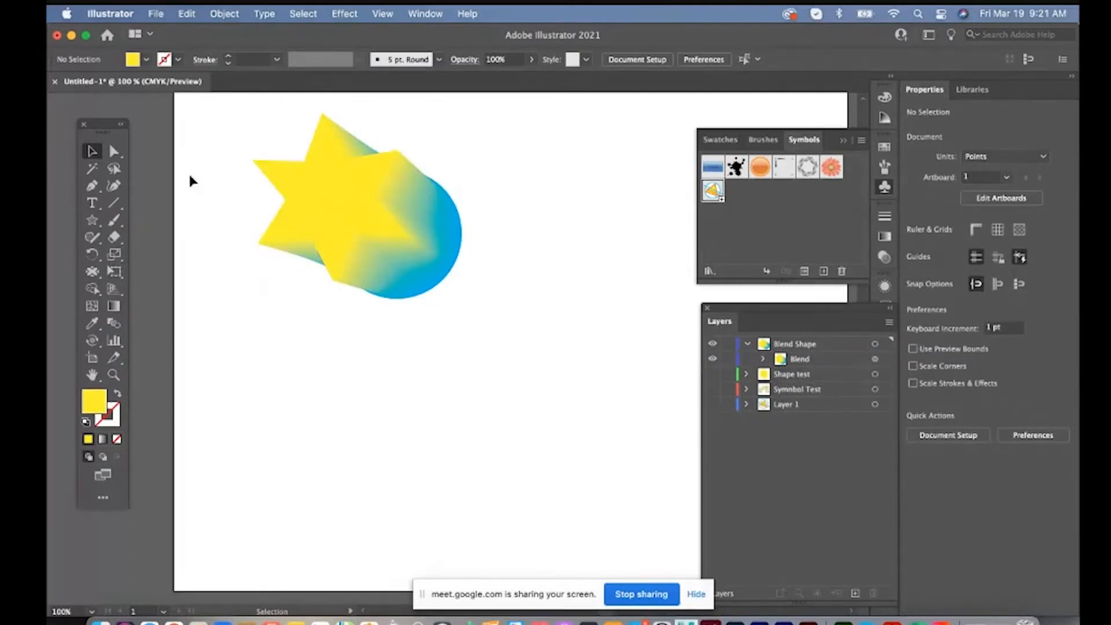
Move the blend's circle down to the lower middle of the artboard and pull the star's bottom and lower-left points to the left
left_click(114, 151)
left_click(305, 224)
left_click(405, 294)
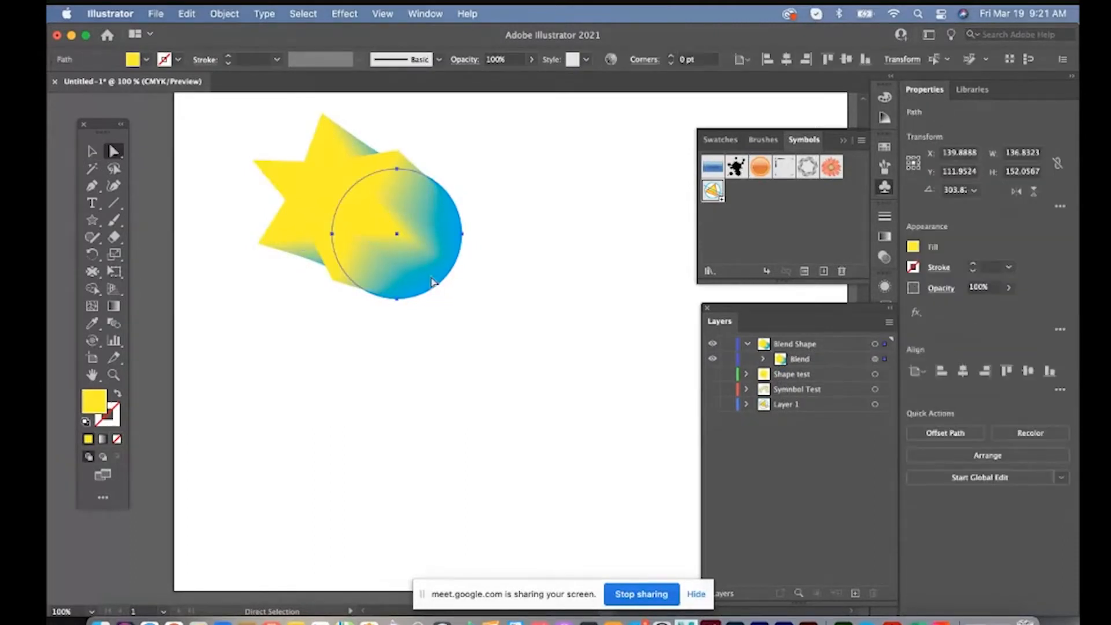
left_click_drag(397, 301, 435, 472)
left_click_drag(335, 280, 300, 280)
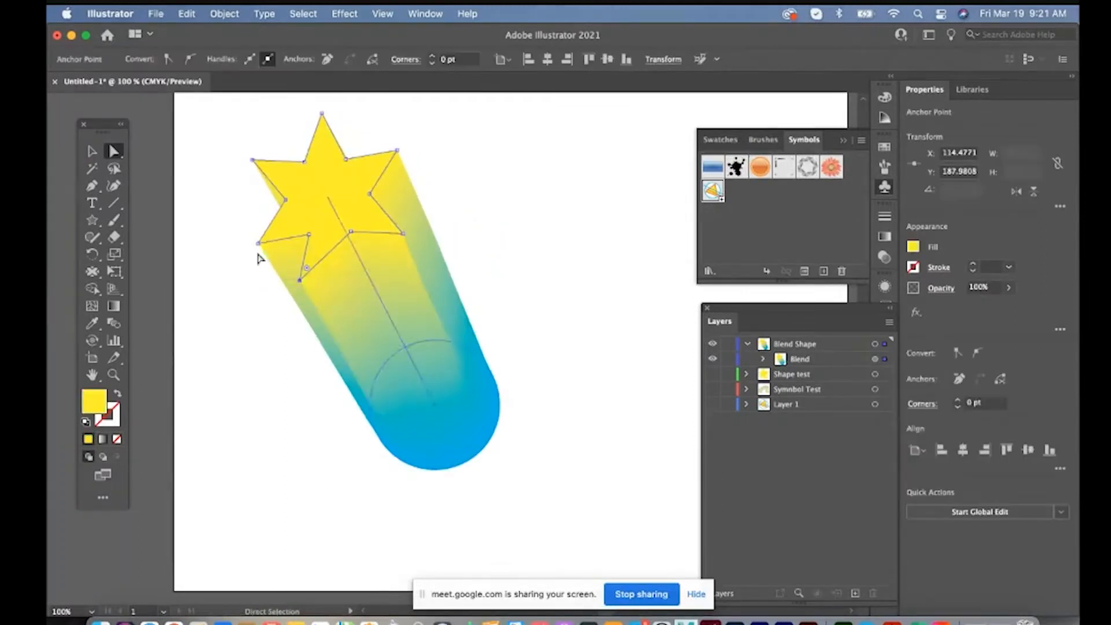
left_click_drag(259, 244, 232, 240)
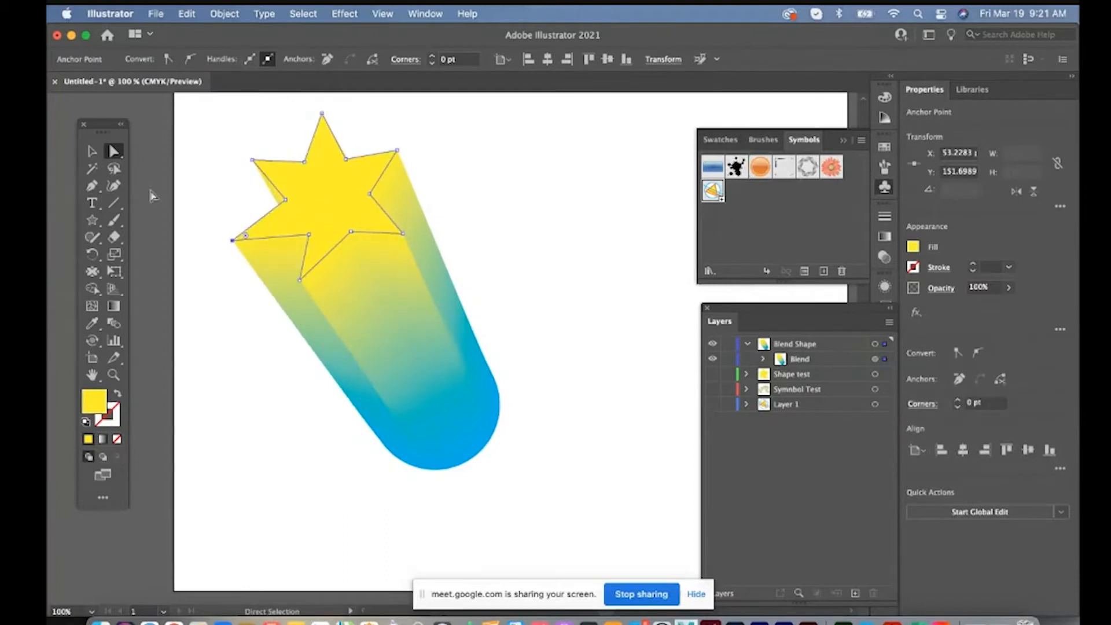
Float the Pen tool group on the artboard to the right of the blended star
left_click(93, 187)
left_click(93, 190)
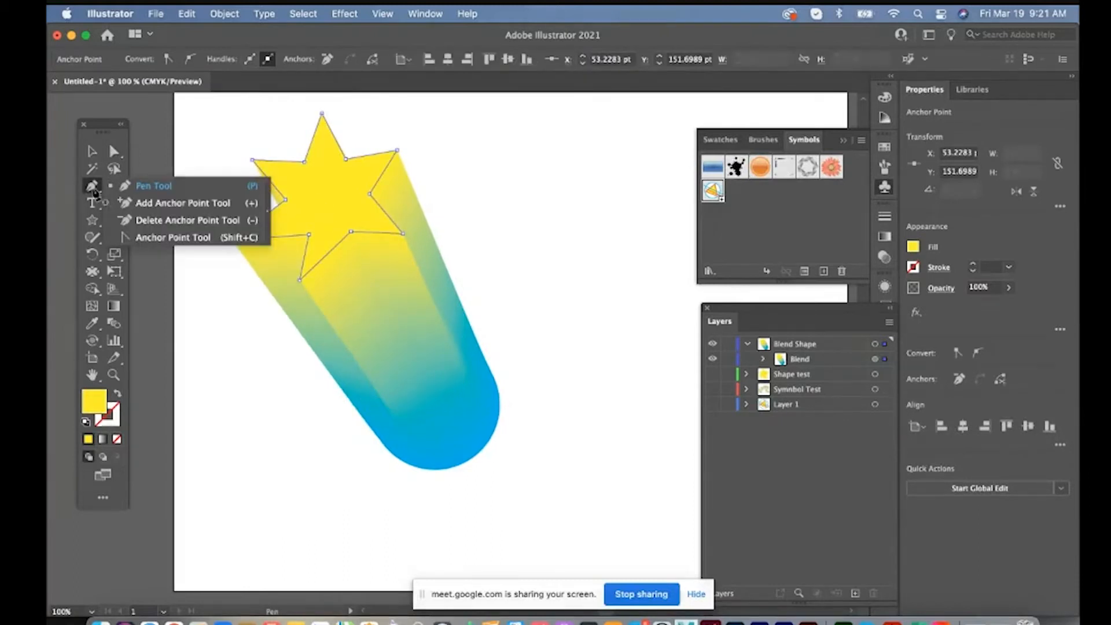
left_click(268, 199)
left_click_drag(164, 195, 553, 156)
Delete the star's bottom and top points and convert its four remaining tips into rounded curves
left_click(550, 170)
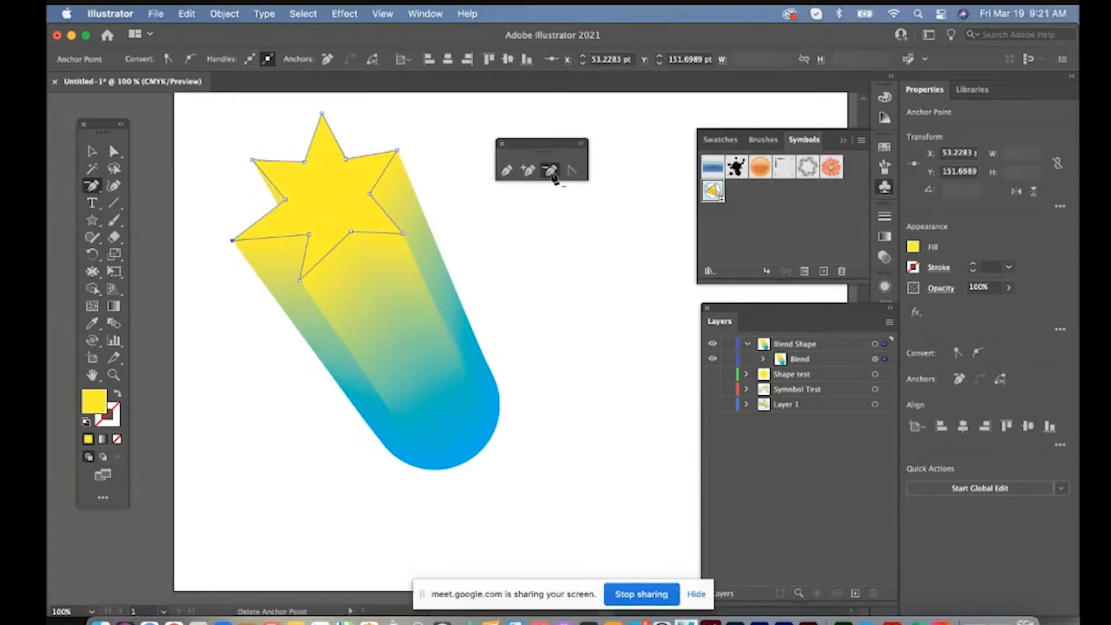
left_click(299, 280)
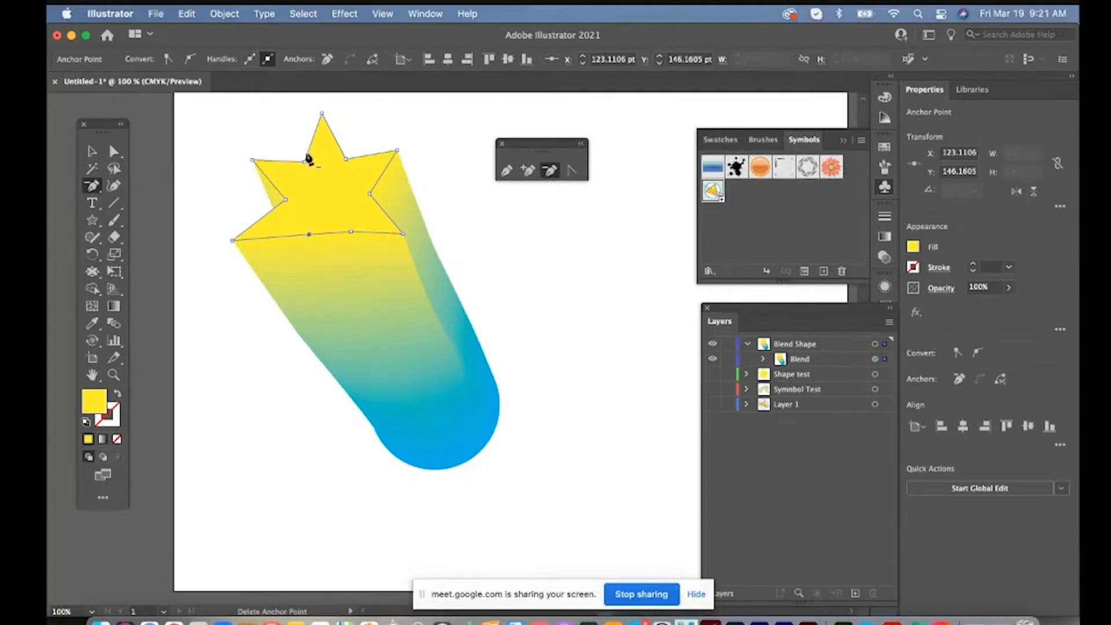
left_click(322, 114)
key("shift+c")
left_click_drag(397, 152, 415, 173)
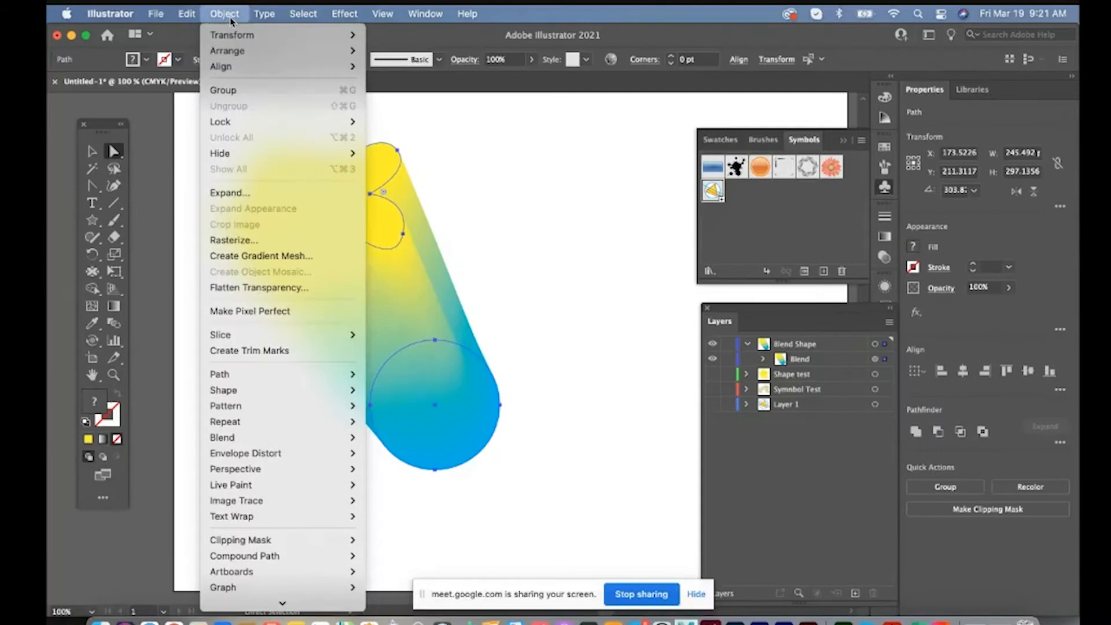
Release the blend into its separate shapes and blend them again
mouse_move(226, 439)
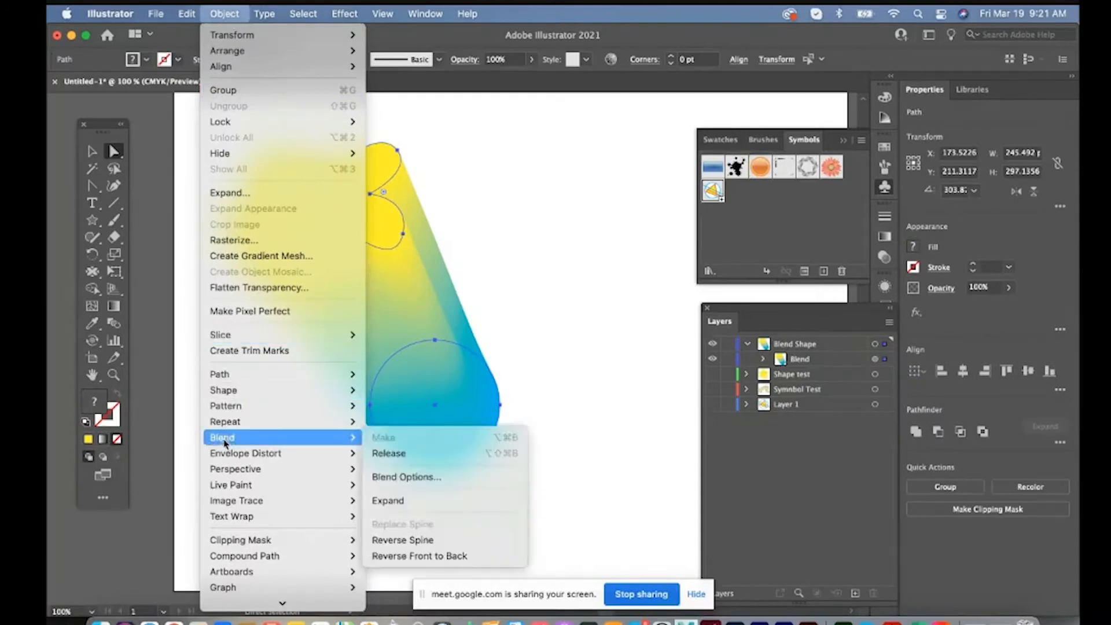
left_click(389, 455)
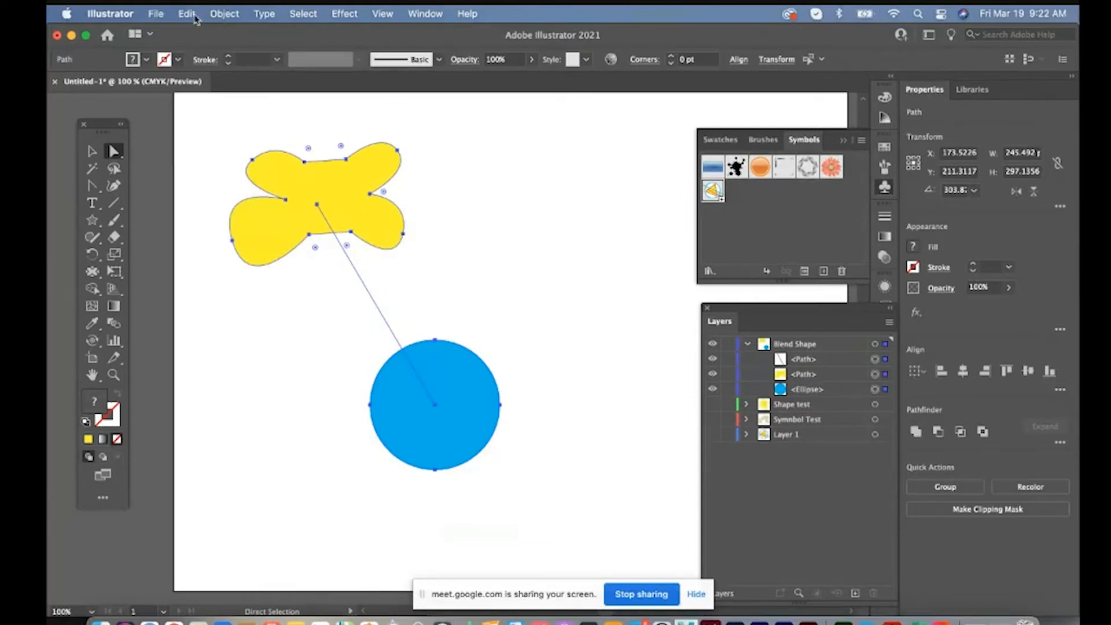
left_click(225, 14)
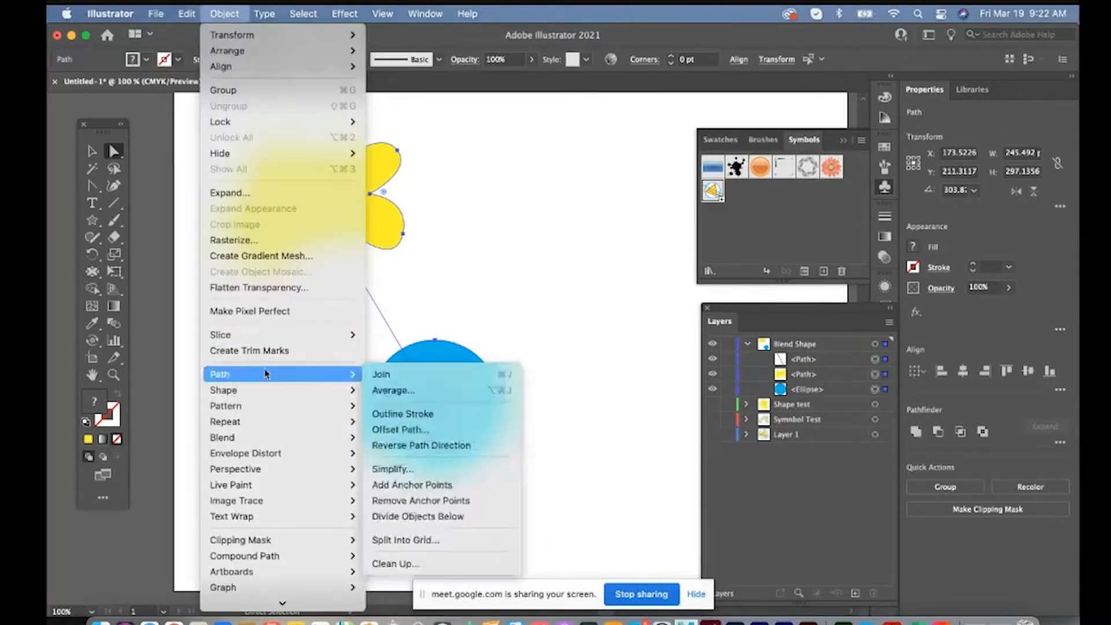
mouse_move(264, 423)
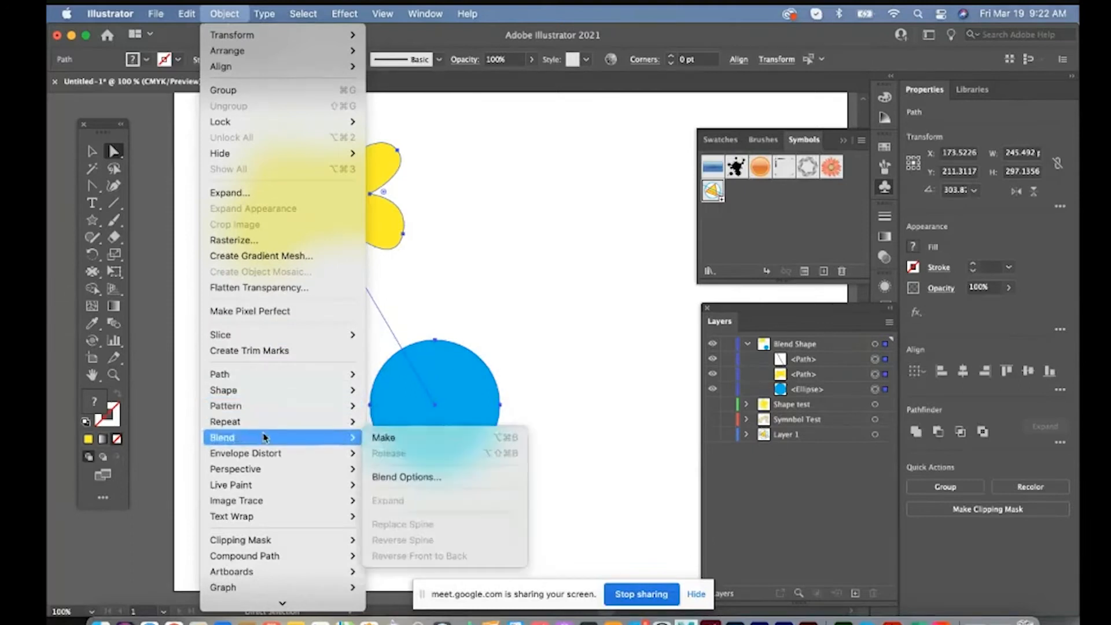
left_click(393, 438)
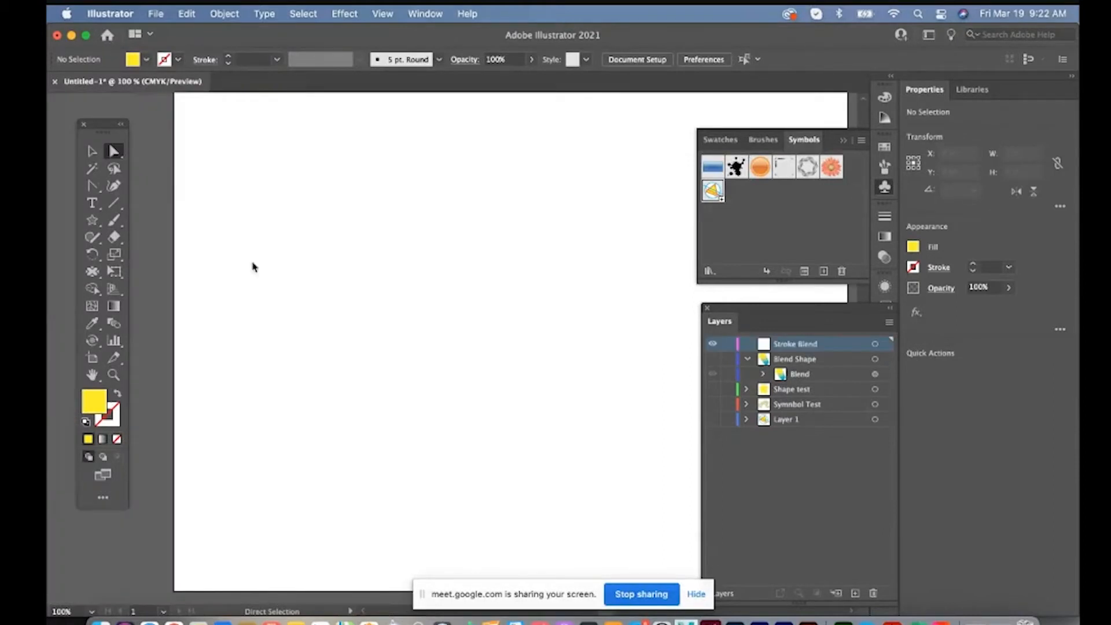
Float the Pen tool group over the upper part of the empty artboard
left_click(94, 189)
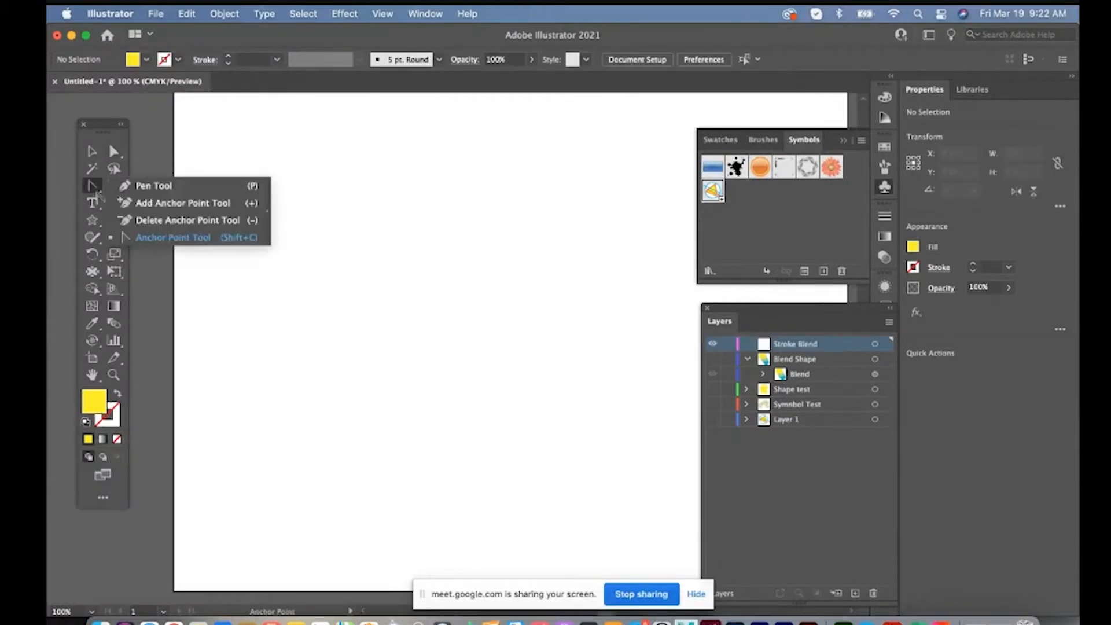
left_click(266, 211)
left_click_drag(272, 209, 546, 162)
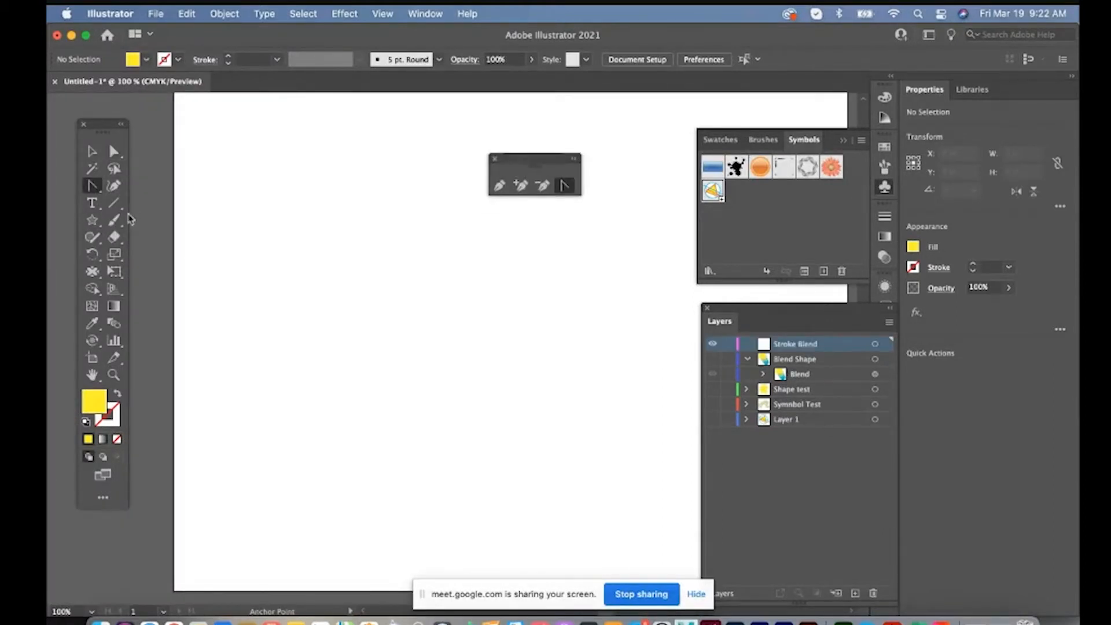
Draw an open S-curved path about 324 pt wide and 77 pt high with the Pen tool on the Stroke Blend layer
left_click(499, 186)
left_click(249, 250)
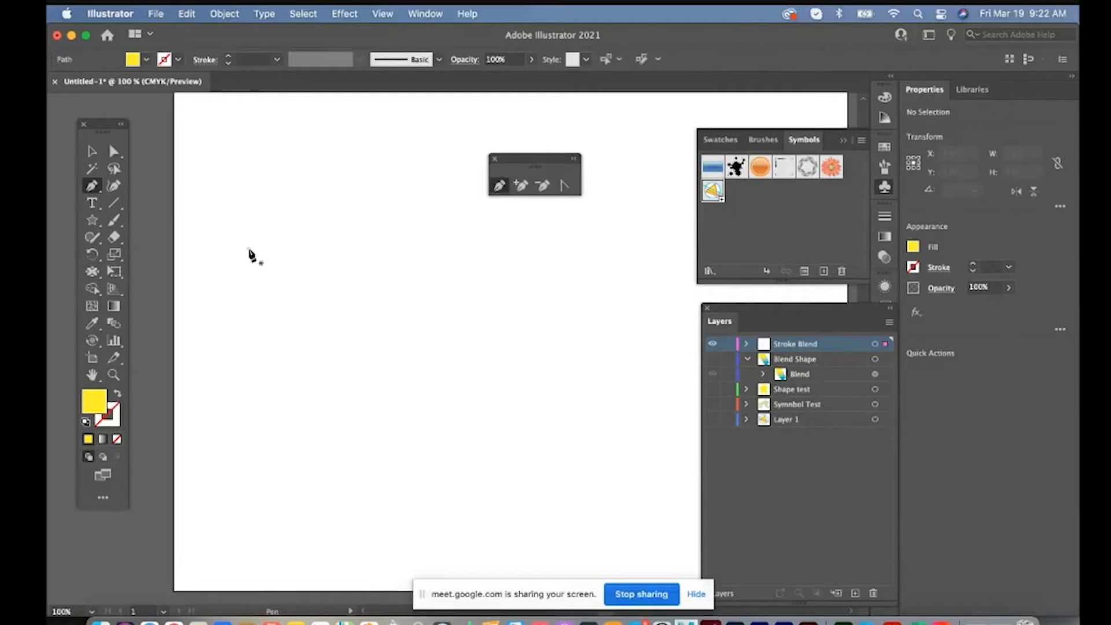
left_click_drag(356, 254, 364, 269)
left_click_drag(433, 316, 568, 313)
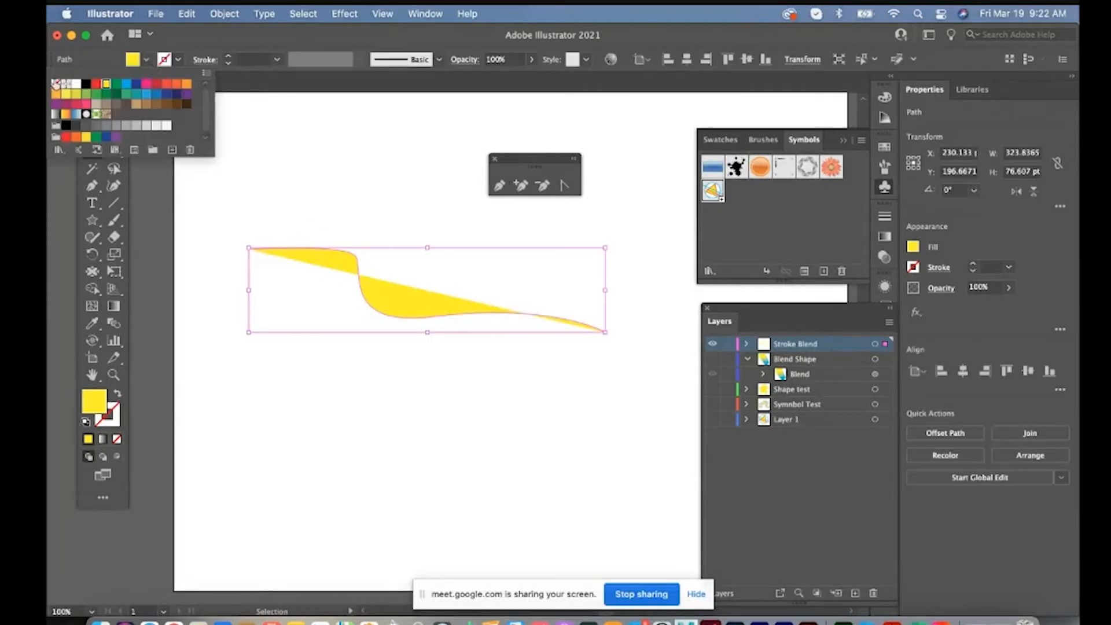
Remove the curved path's fill and give it a blue 4 pt stroke
left_click(58, 85)
left_click(184, 60)
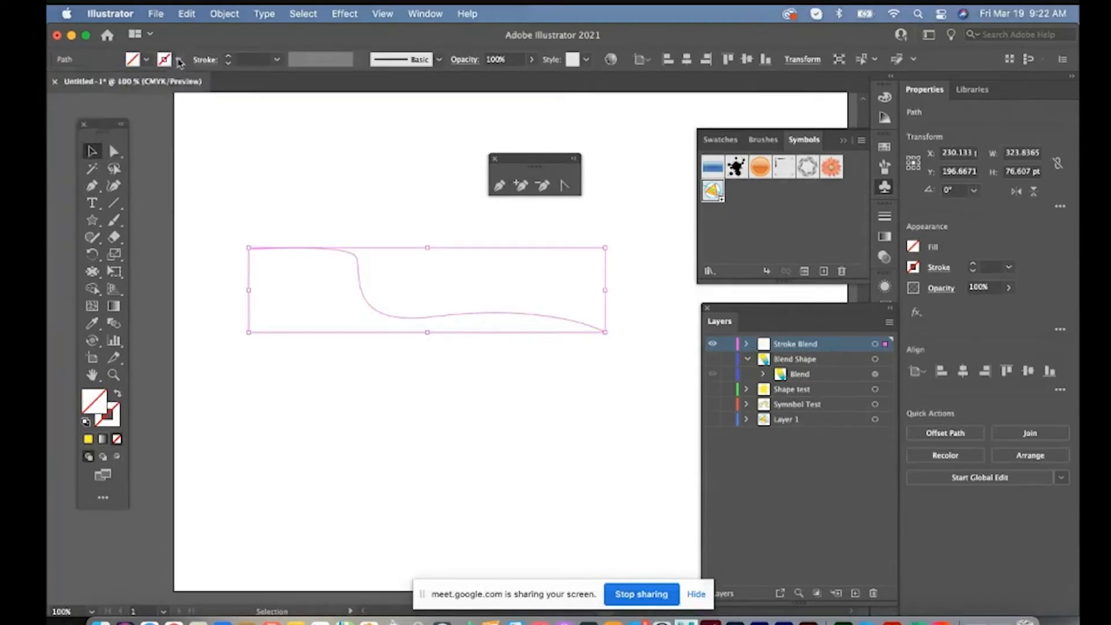
left_click(127, 84)
left_click(132, 184)
Reshape the blue path's anchor points into a longer wavy line about 417 pt wide and 139 pt high
left_click(114, 152)
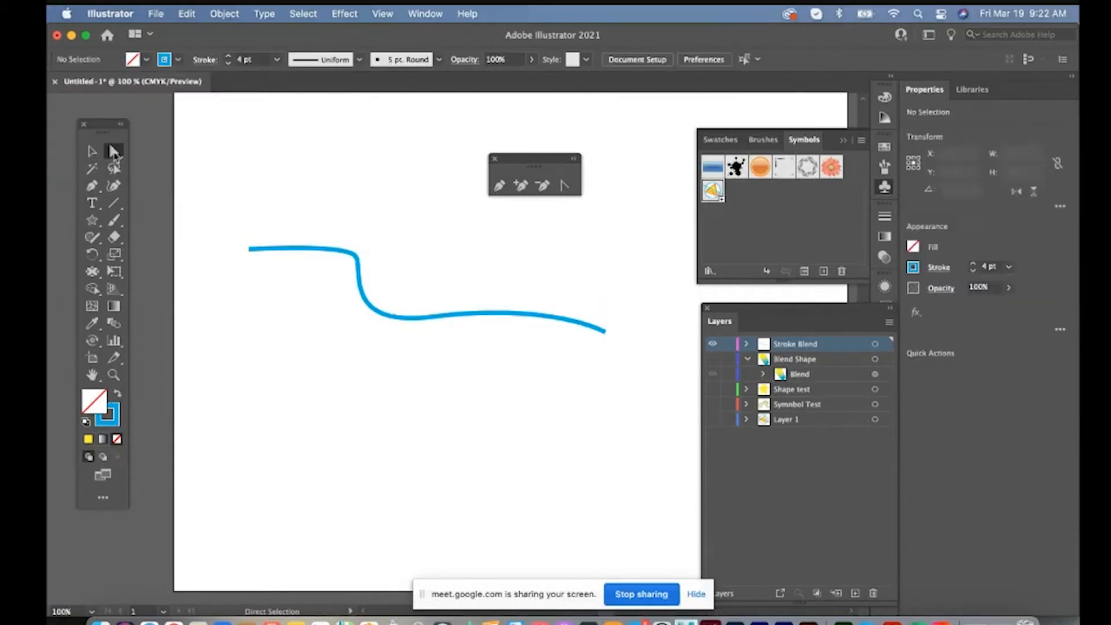
left_click_drag(248, 248, 213, 248)
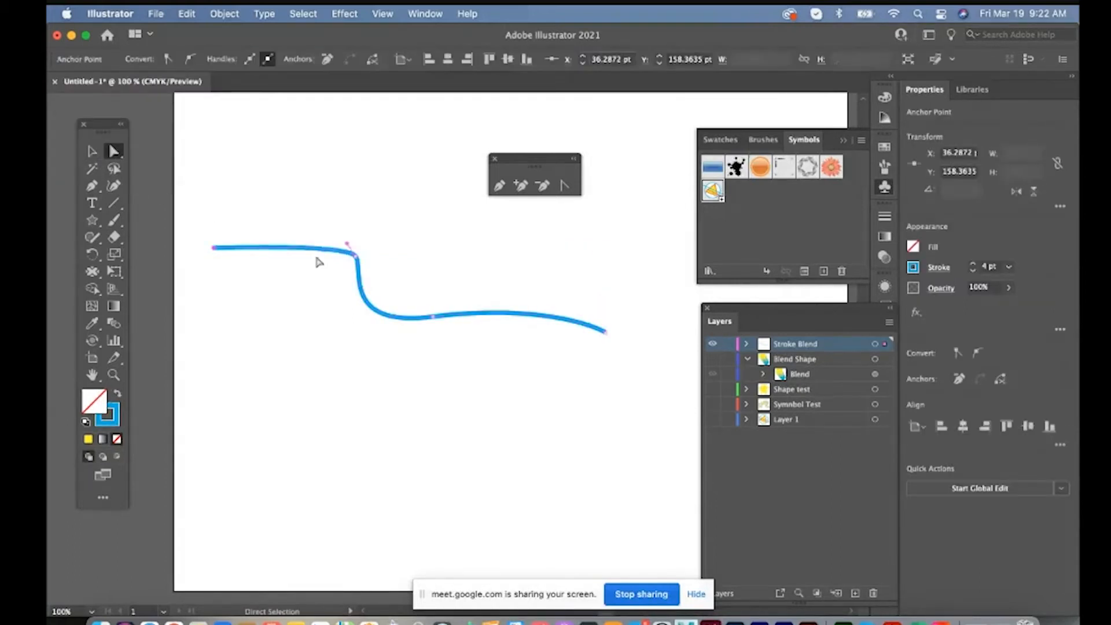
left_click(672, 334)
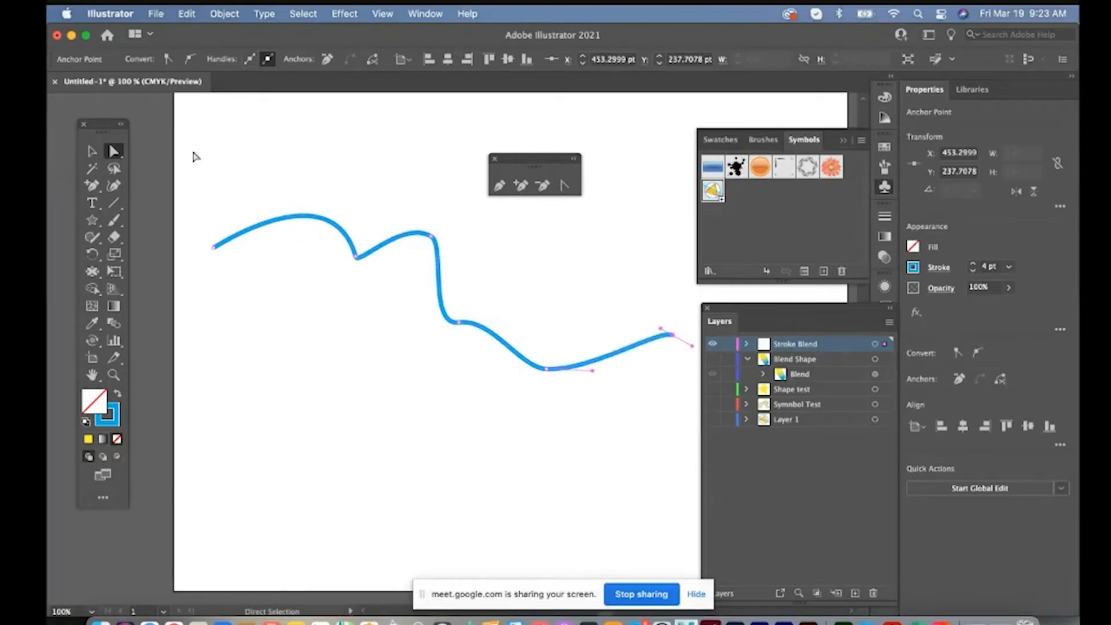
Select the wavy path within the Stroke Blend layer and paste a copy of it
key("v")
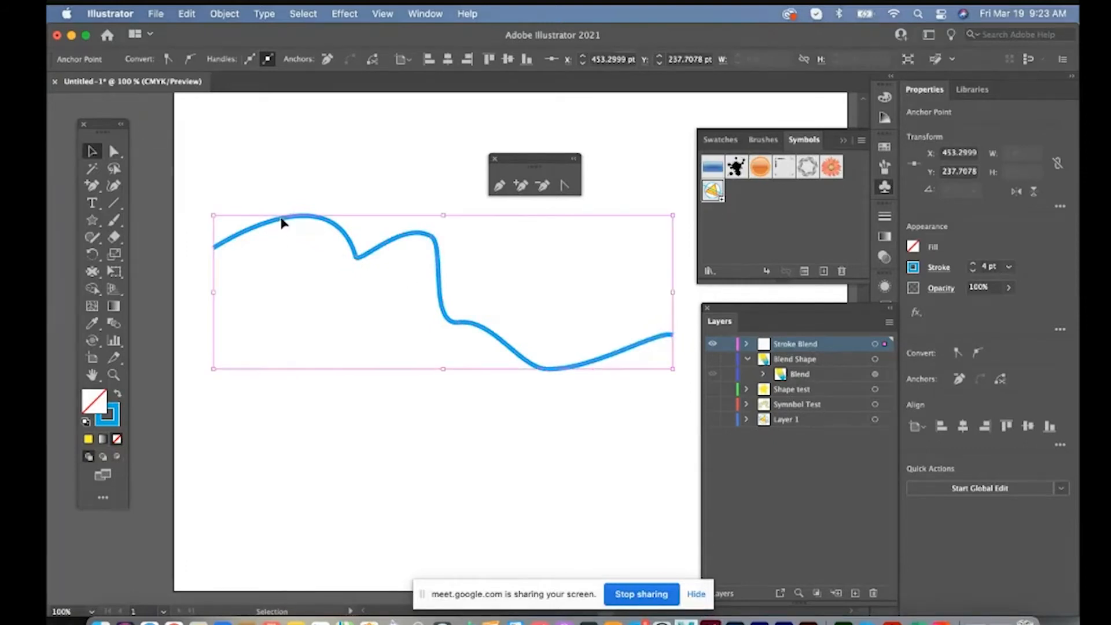
left_click(282, 219)
left_click(746, 343)
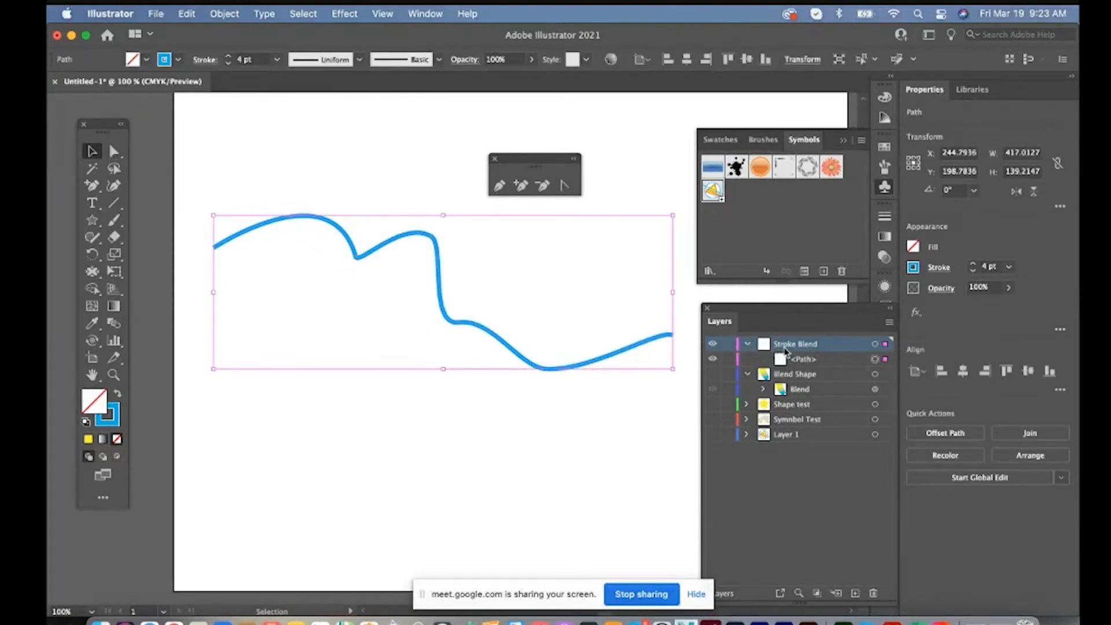
left_click(805, 363)
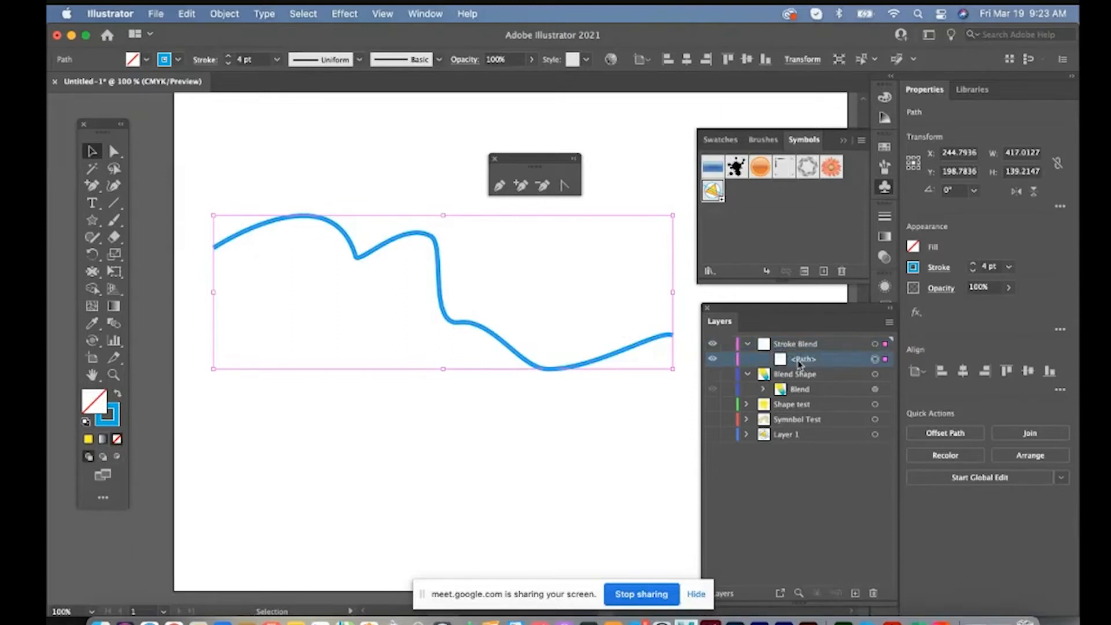
key("super+c")
key("super+v")
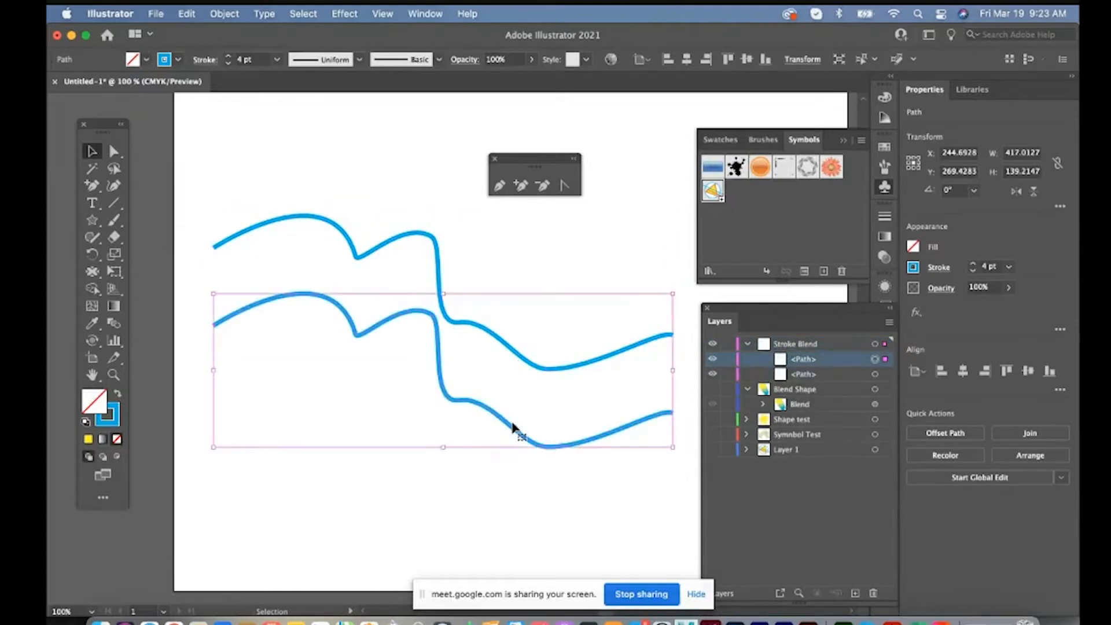
Offset the copied curve below and to the left of the original and give it a muted green stroke
left_click_drag(504, 423, 464, 393)
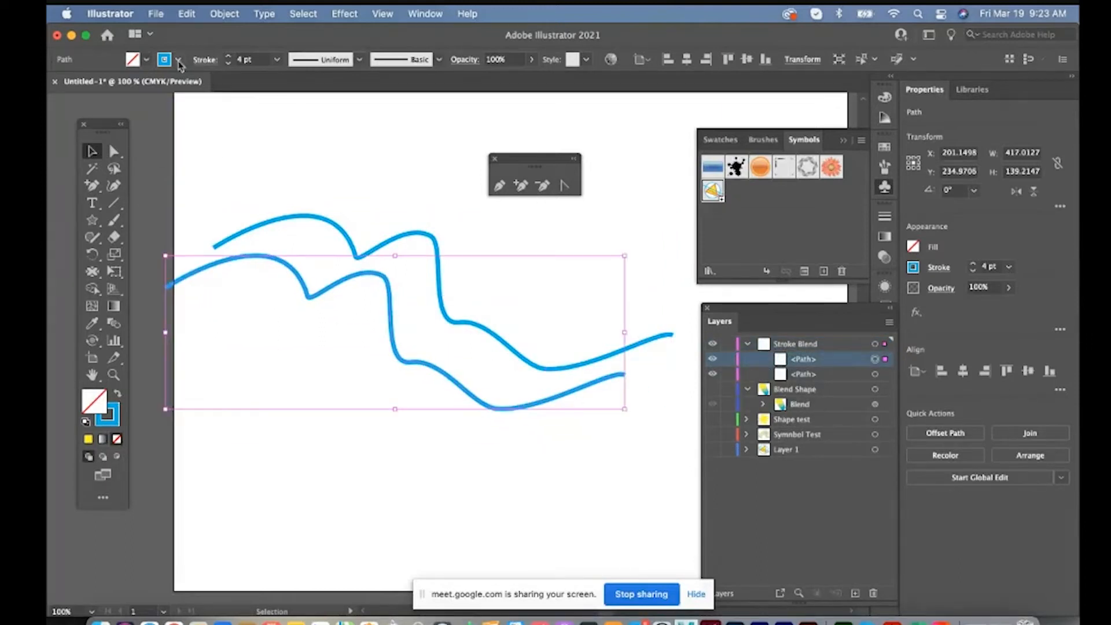
left_click(179, 59)
left_click(124, 90)
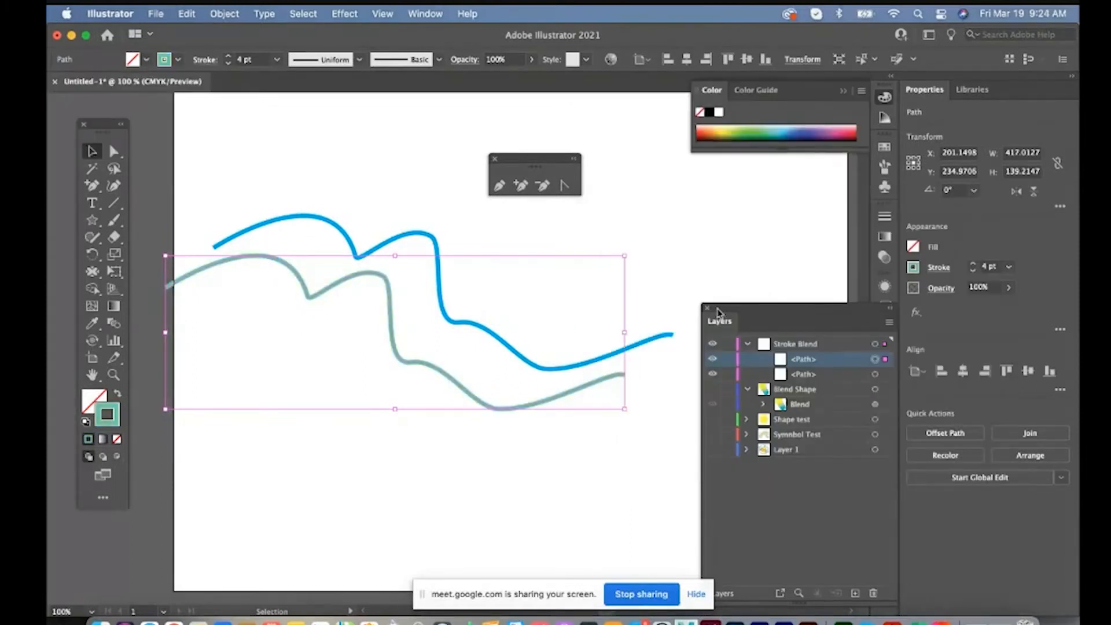
Paste a third copy of the wavy curve, give it a pinkish-purple stroke and place it below the green one
key("cmd+v")
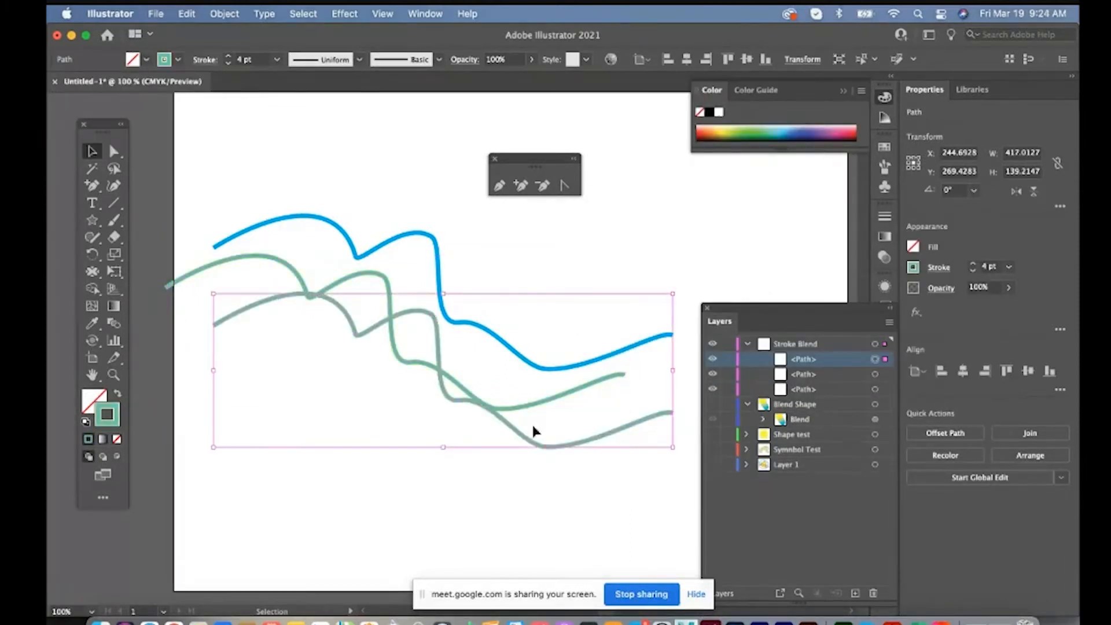
left_click_drag(822, 289, 825, 268)
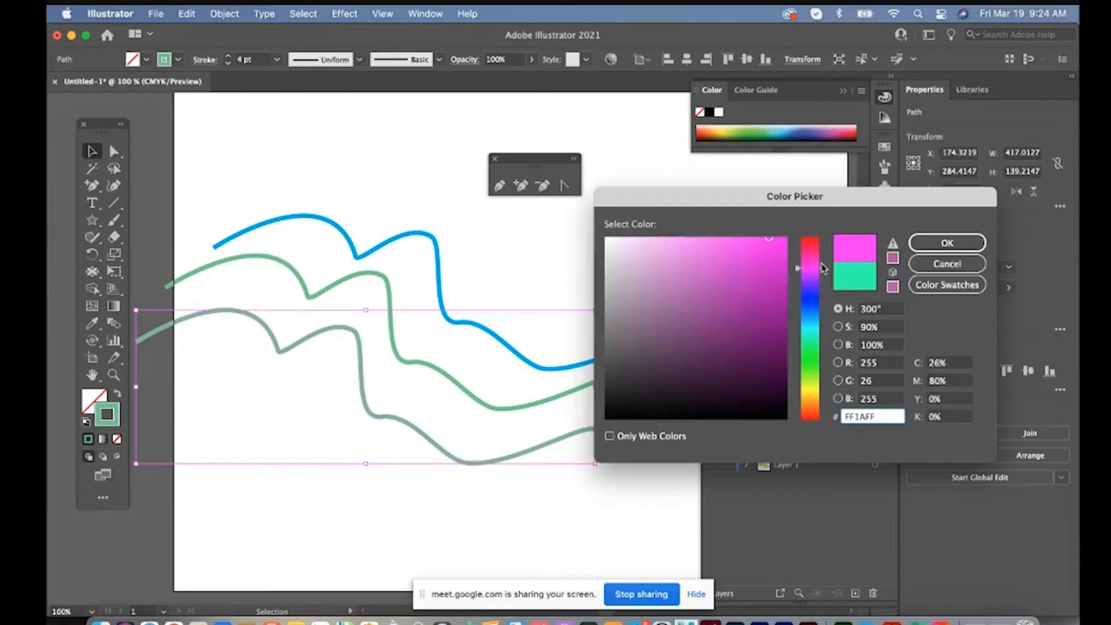
key("Return")
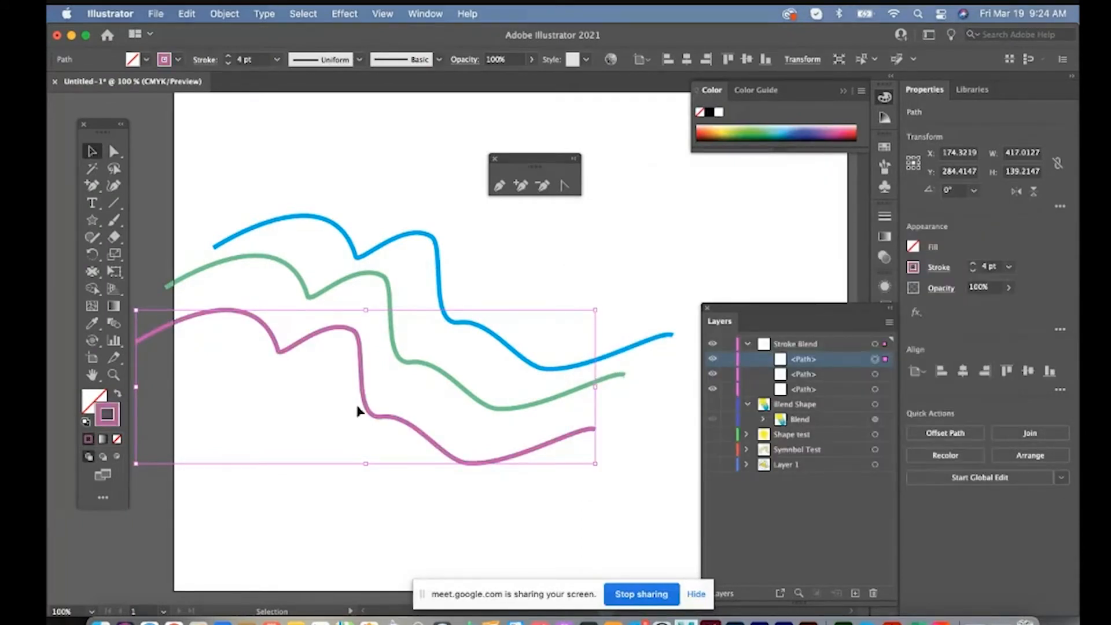
Bring the blue, green and purple curves closer together in an evenly spaced diagonal stack and select all three
left_click_drag(367, 409, 362, 398)
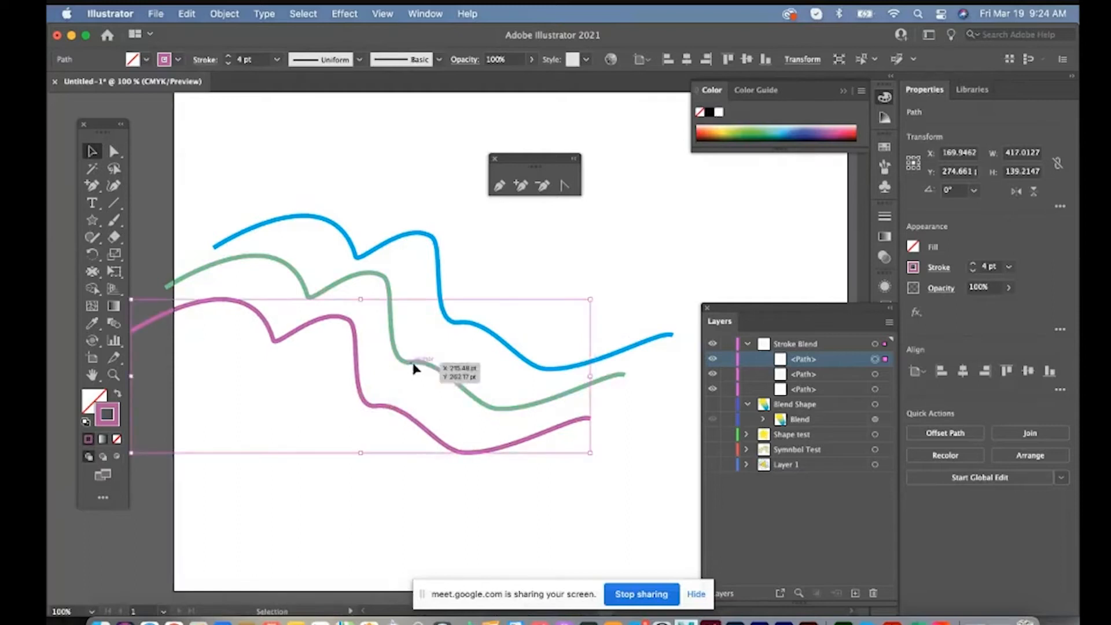
left_click_drag(503, 276, 464, 368)
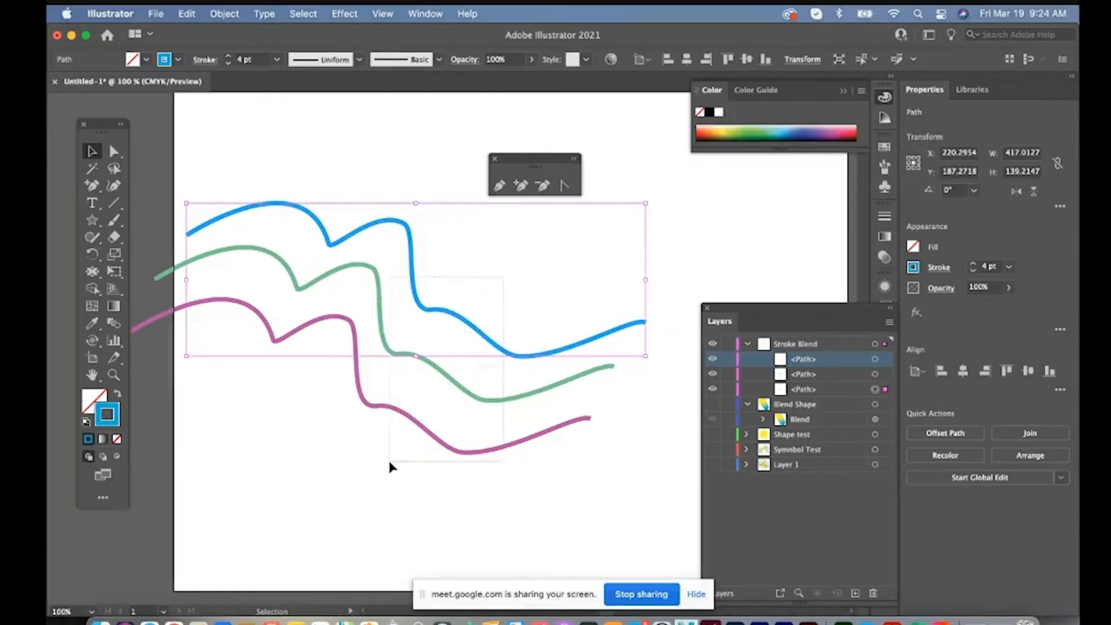
left_click_drag(390, 463, 391, 463)
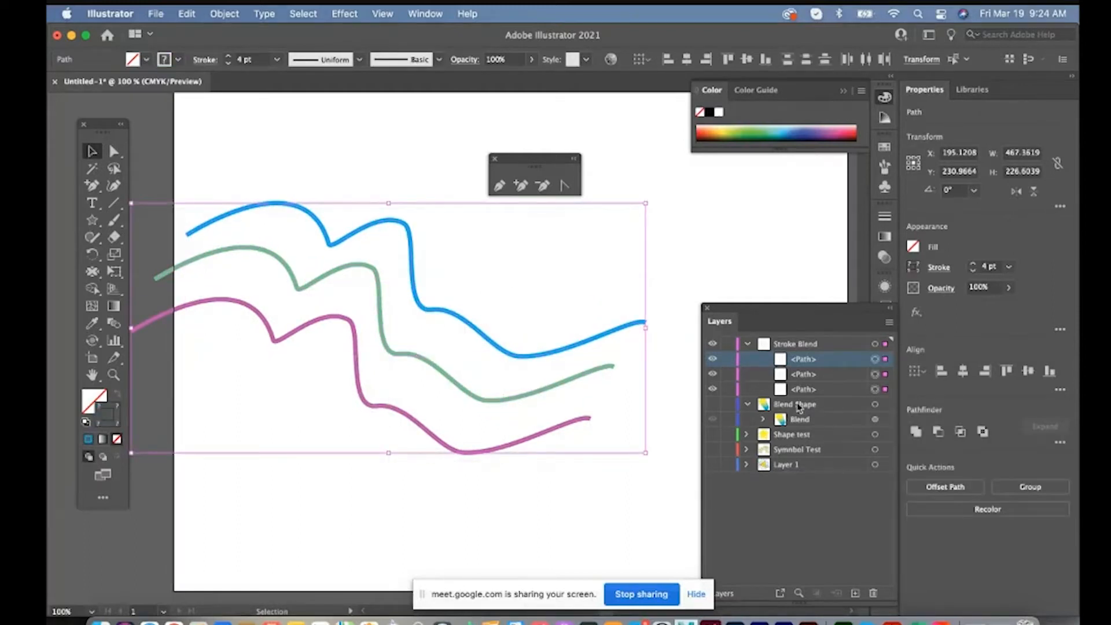
Try blending the three curves with Smooth Color spacing and undo the blend
left_click(223, 15)
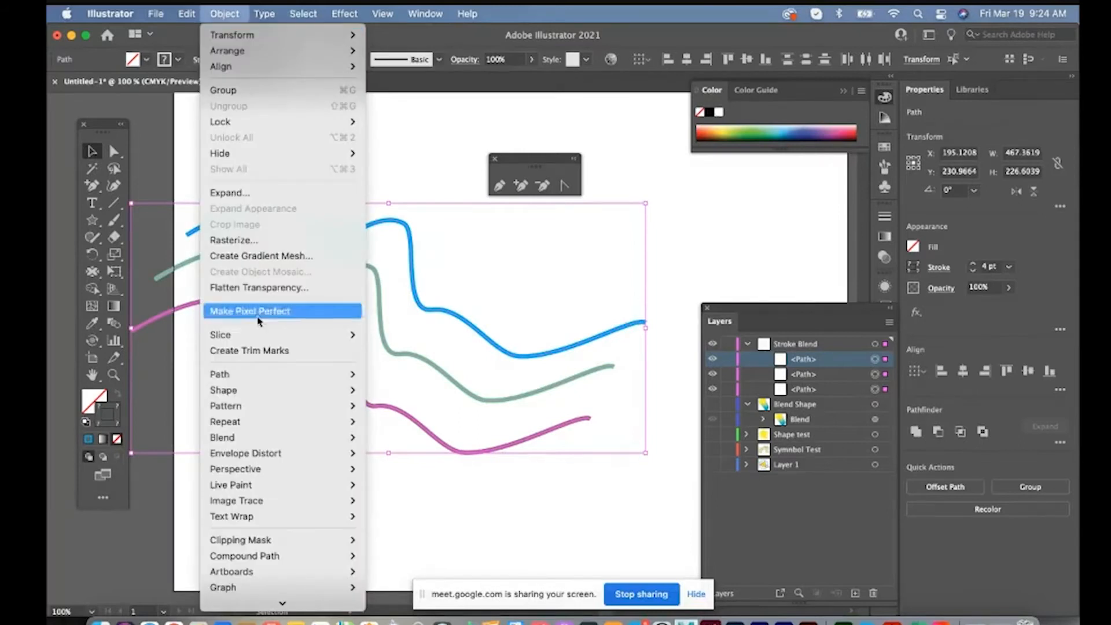
mouse_move(257, 438)
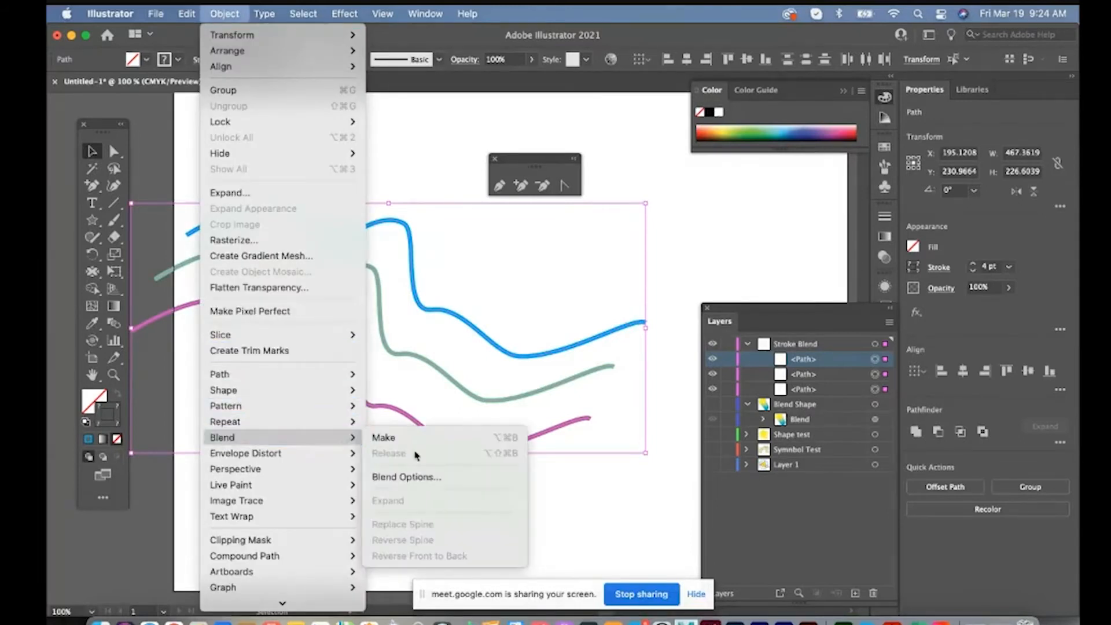
left_click(414, 478)
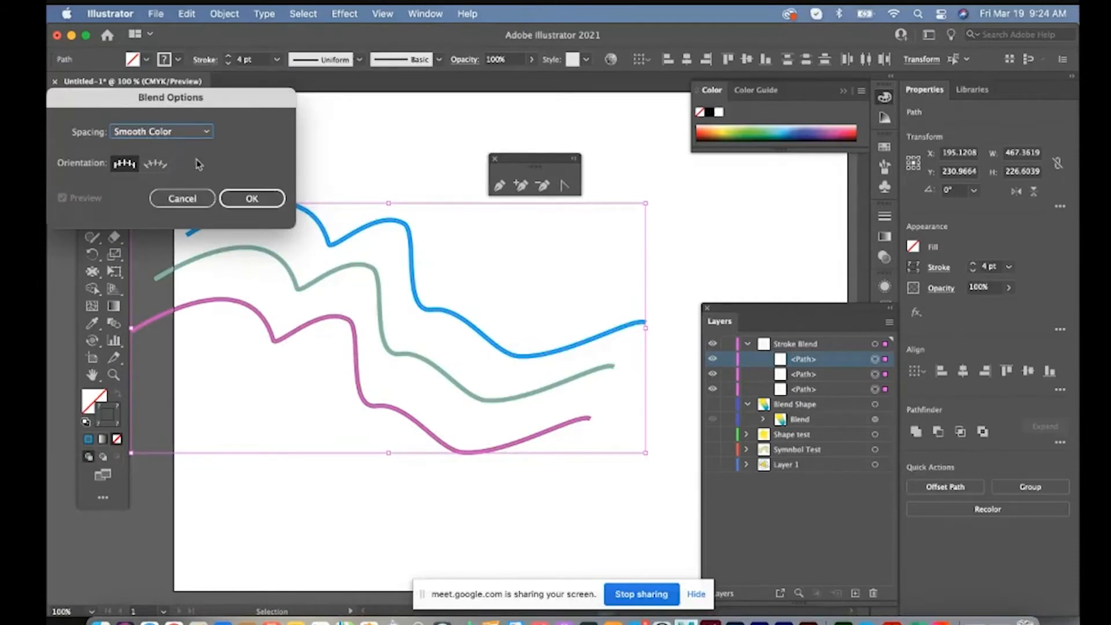
left_click(244, 200)
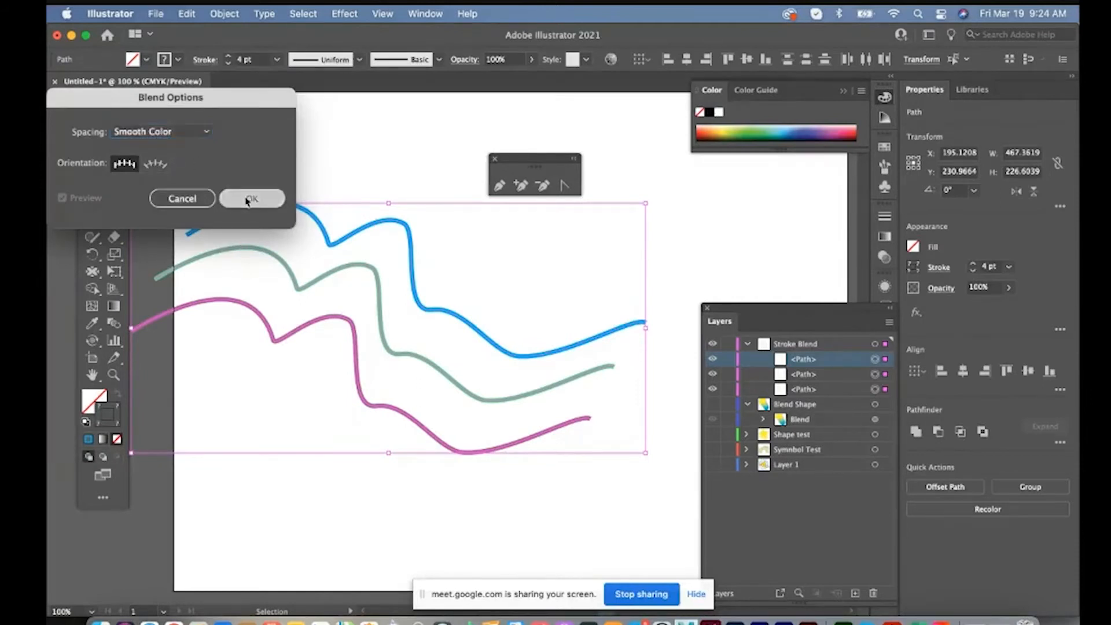
left_click(229, 15)
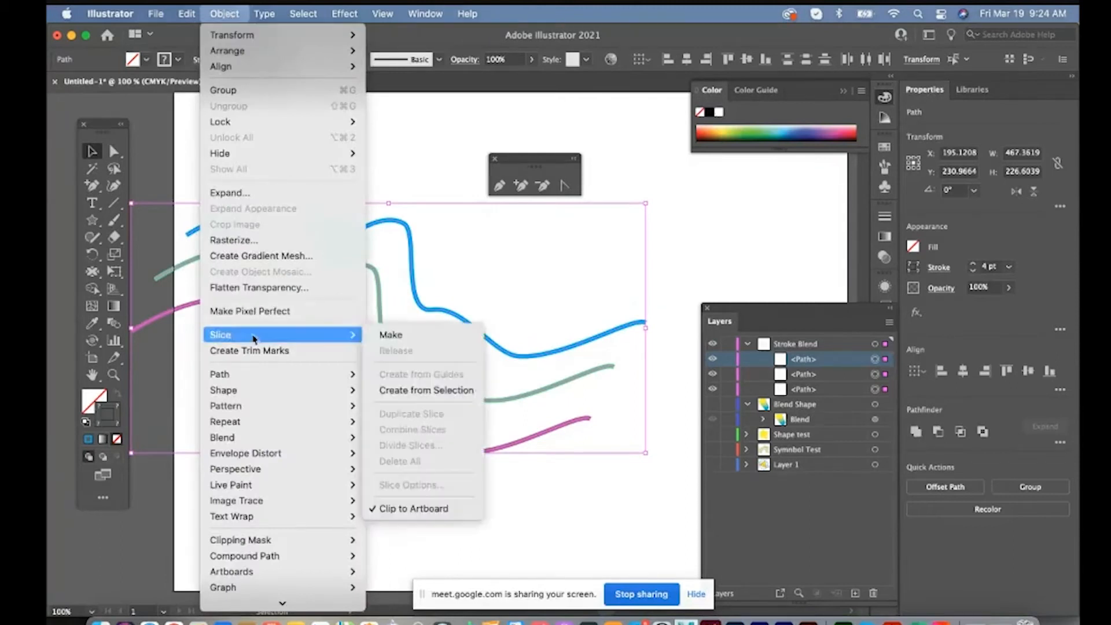
mouse_move(250, 437)
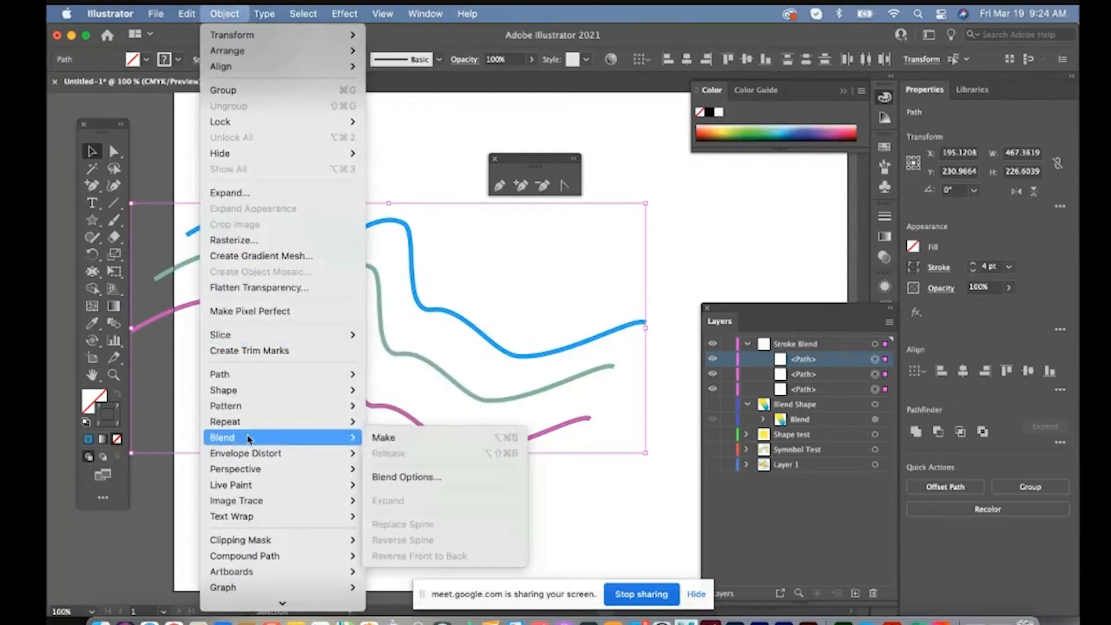
left_click(389, 438)
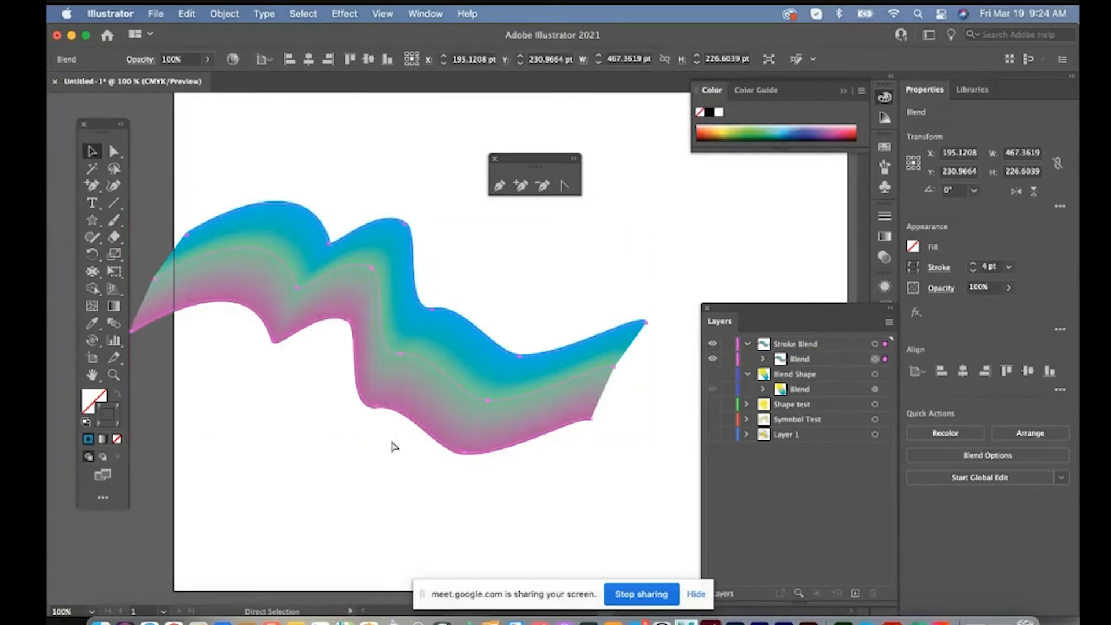
key("super+z")
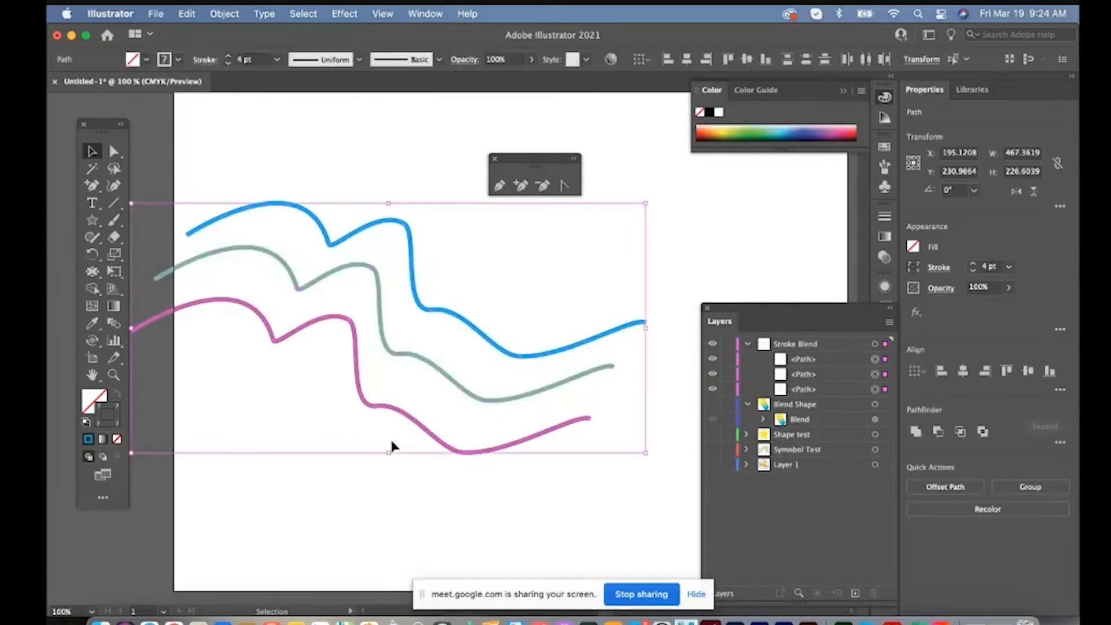
Set the blend spacing for the three curves to Specified Steps with 50 steps
left_click(226, 14)
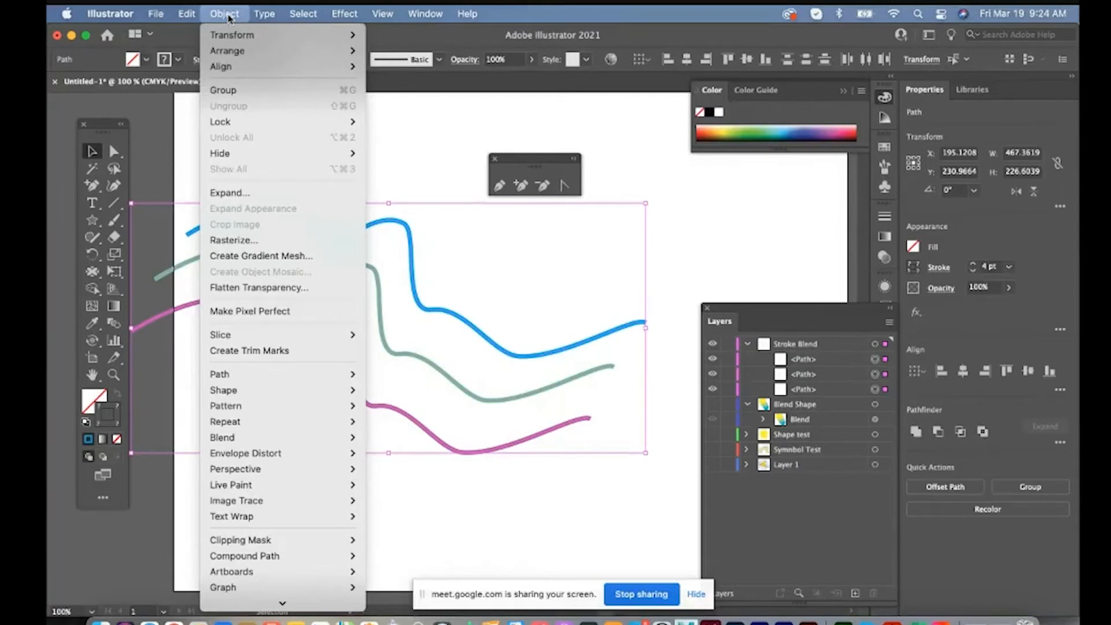
mouse_move(259, 439)
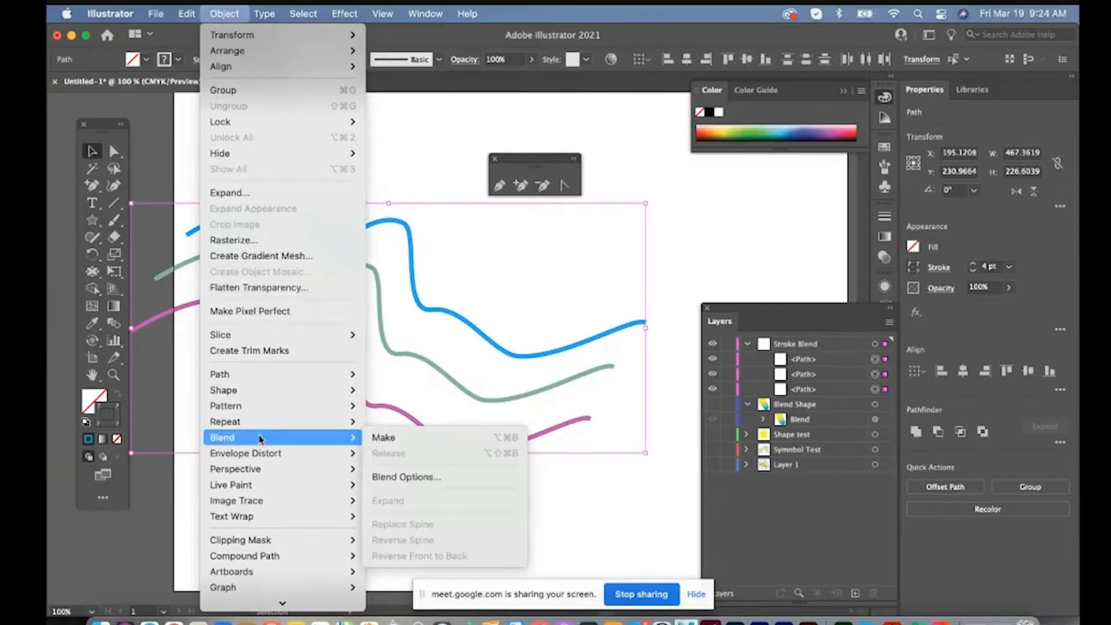
left_click(422, 476)
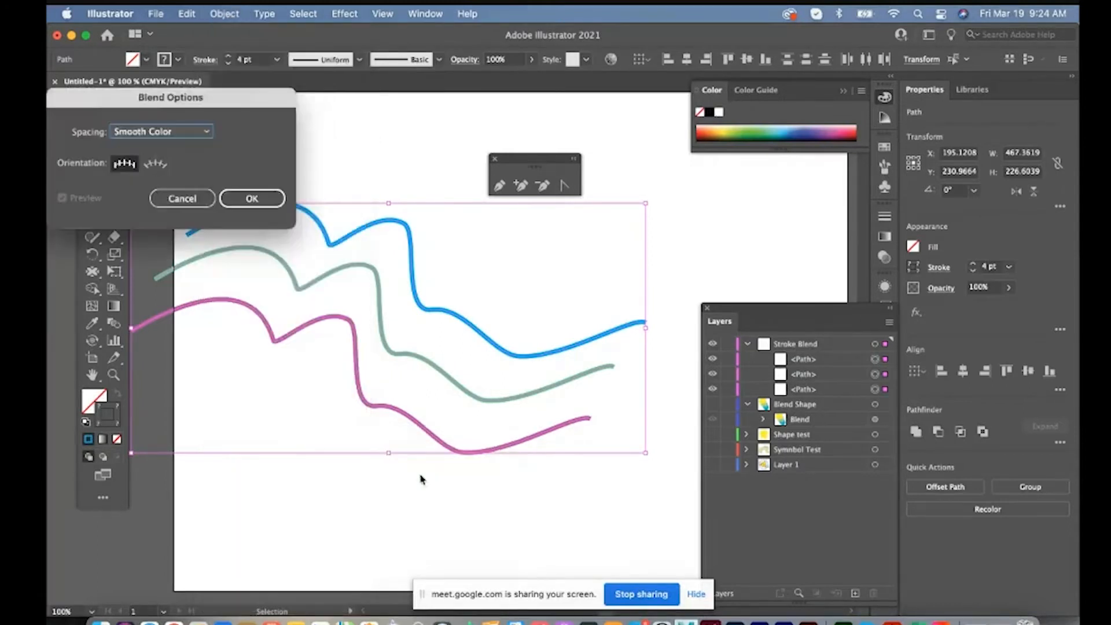
left_click(203, 132)
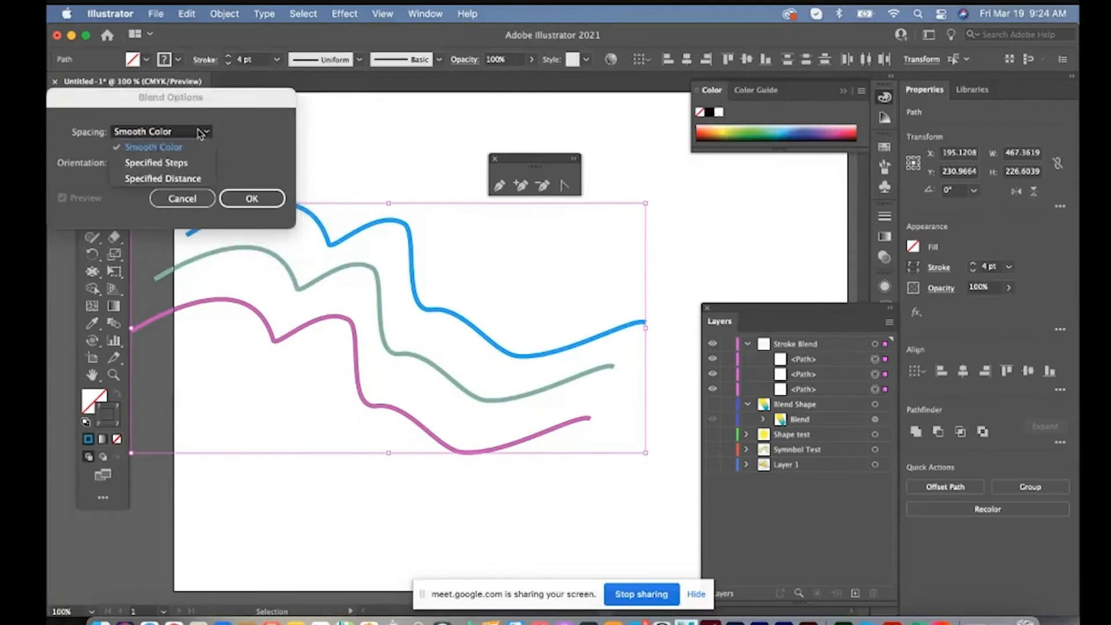
left_click(169, 167)
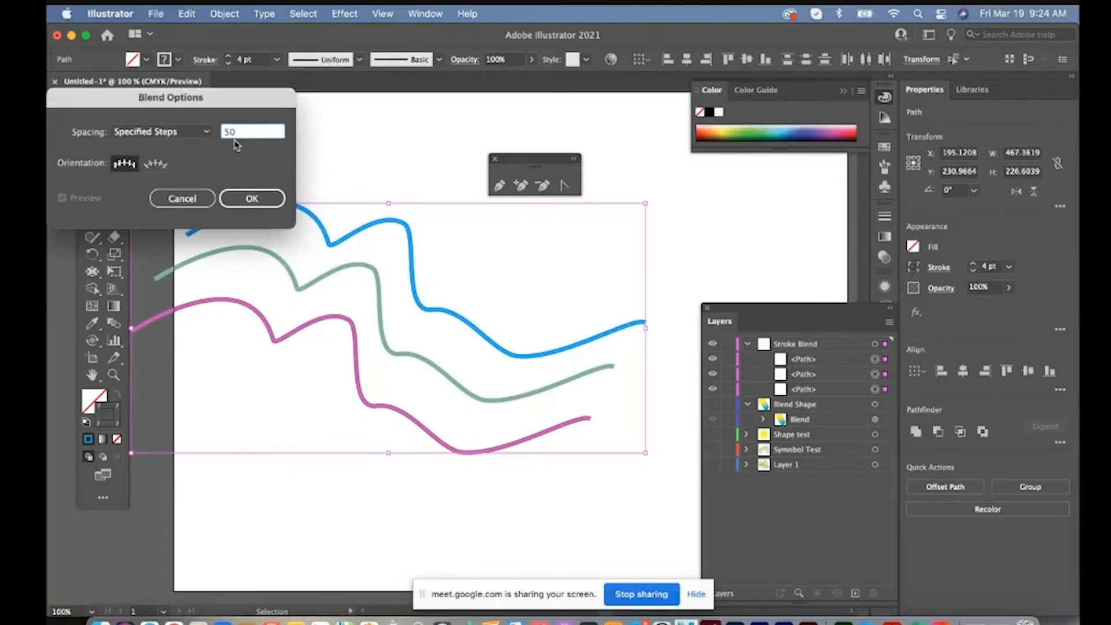
type("50")
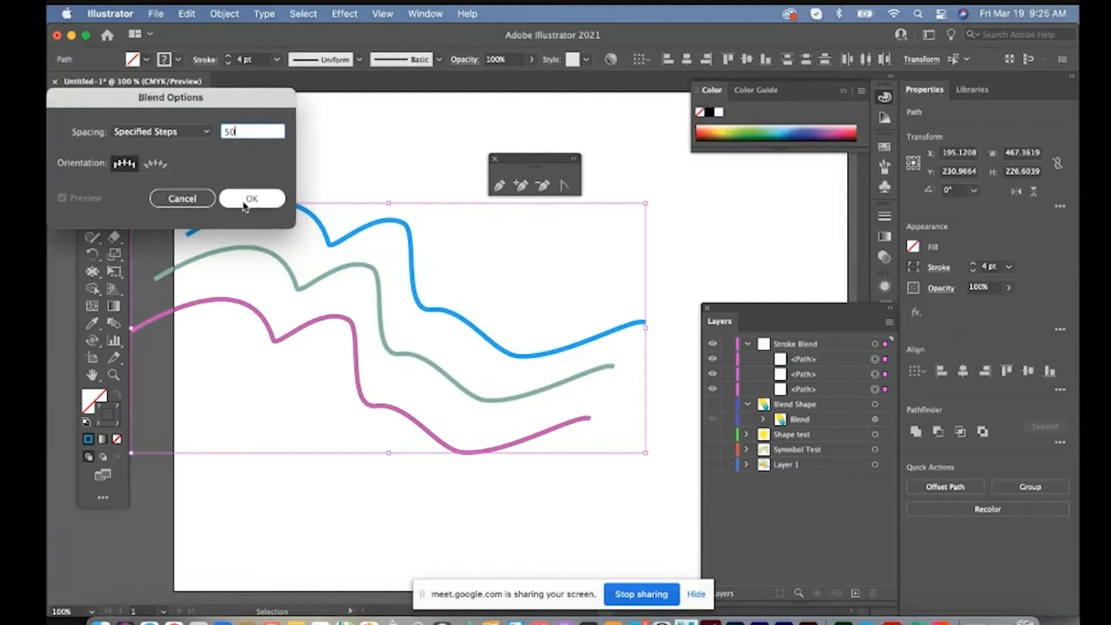
left_click(238, 198)
Try blending the three curves with the 50-step setting and undo the blend
left_click(224, 14)
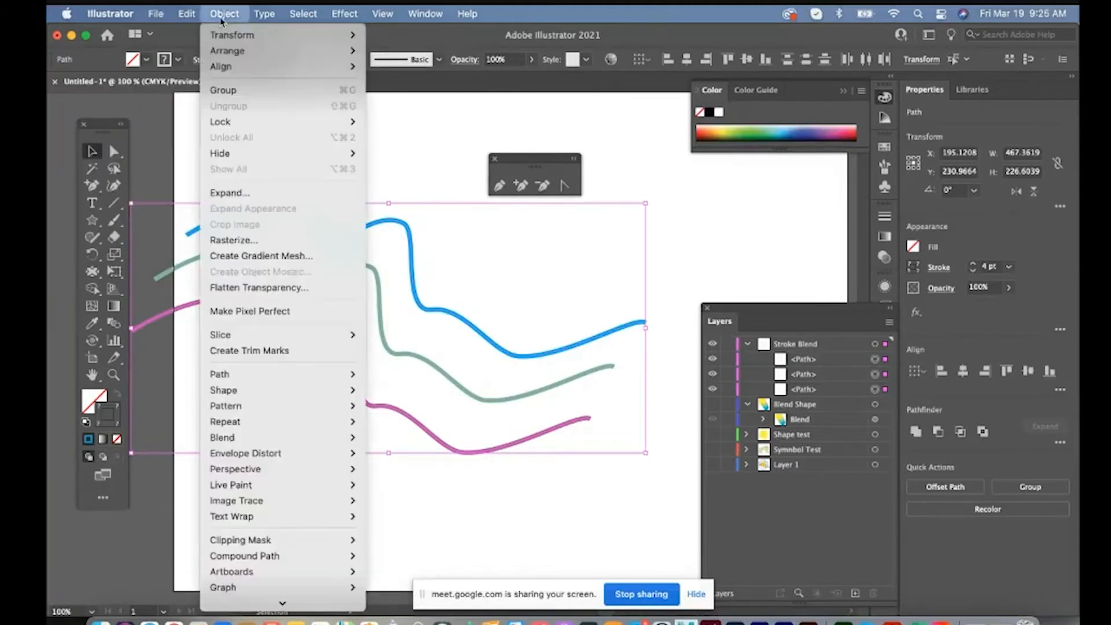
mouse_move(249, 436)
left_click(386, 438)
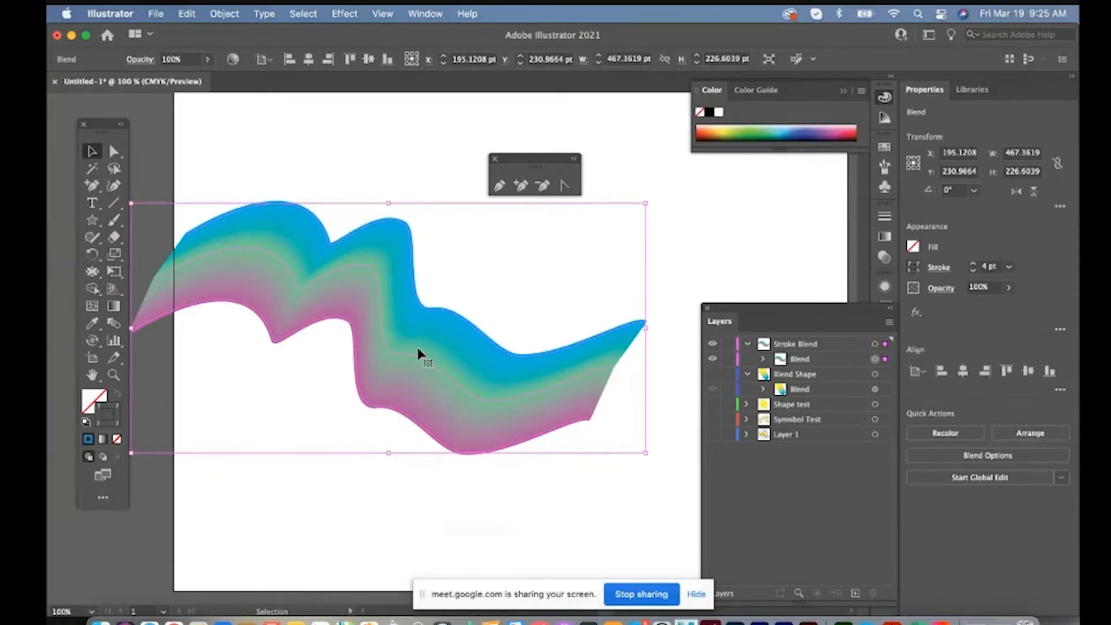
key("super+z")
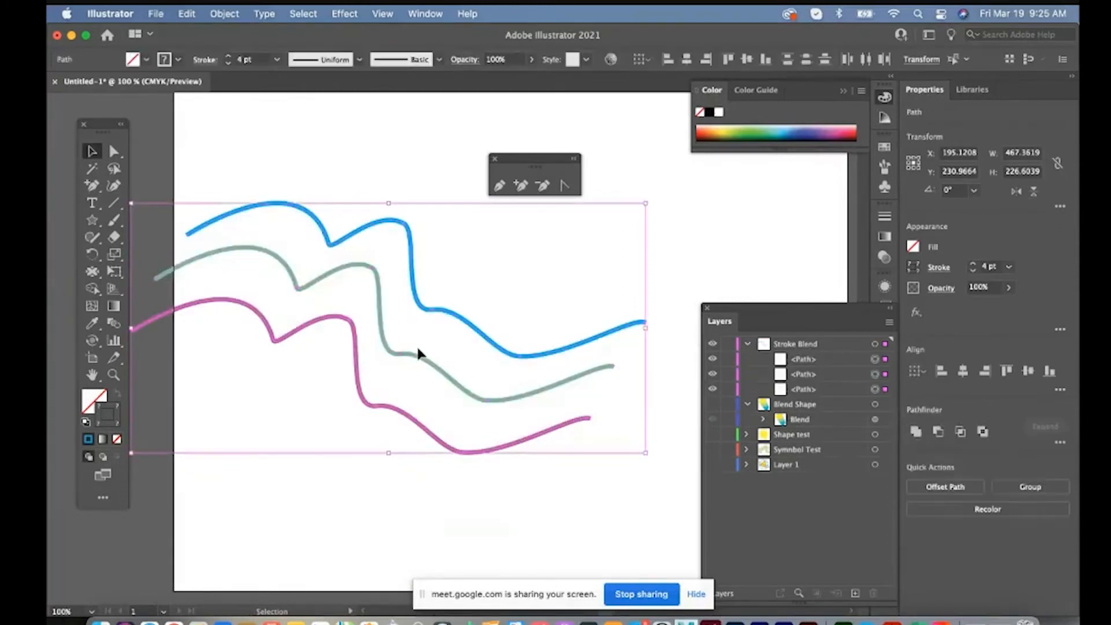
Change the blend spacing options and blend the blue, green and purple curves into distinctly separated lines
left_click(223, 20)
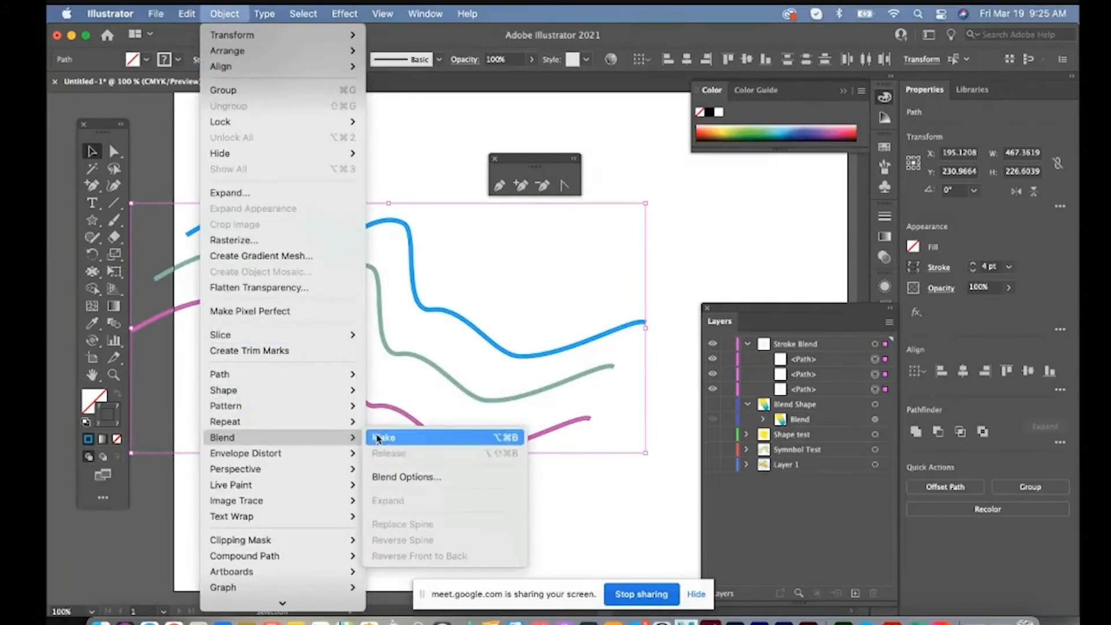
left_click(405, 476)
left_click(242, 199)
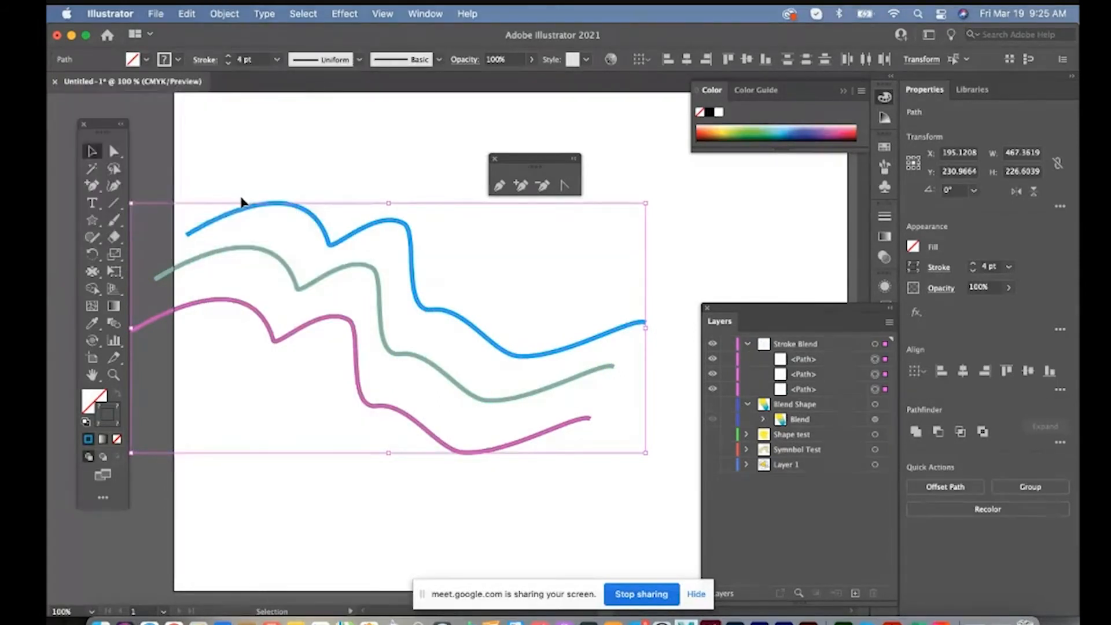
left_click(225, 14)
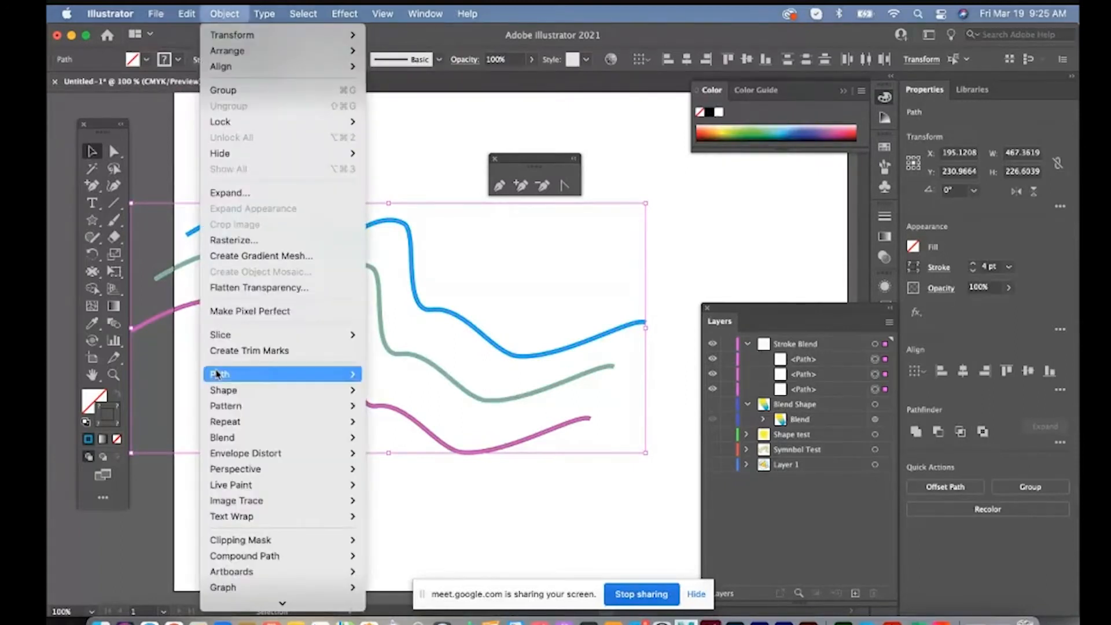
mouse_move(221, 439)
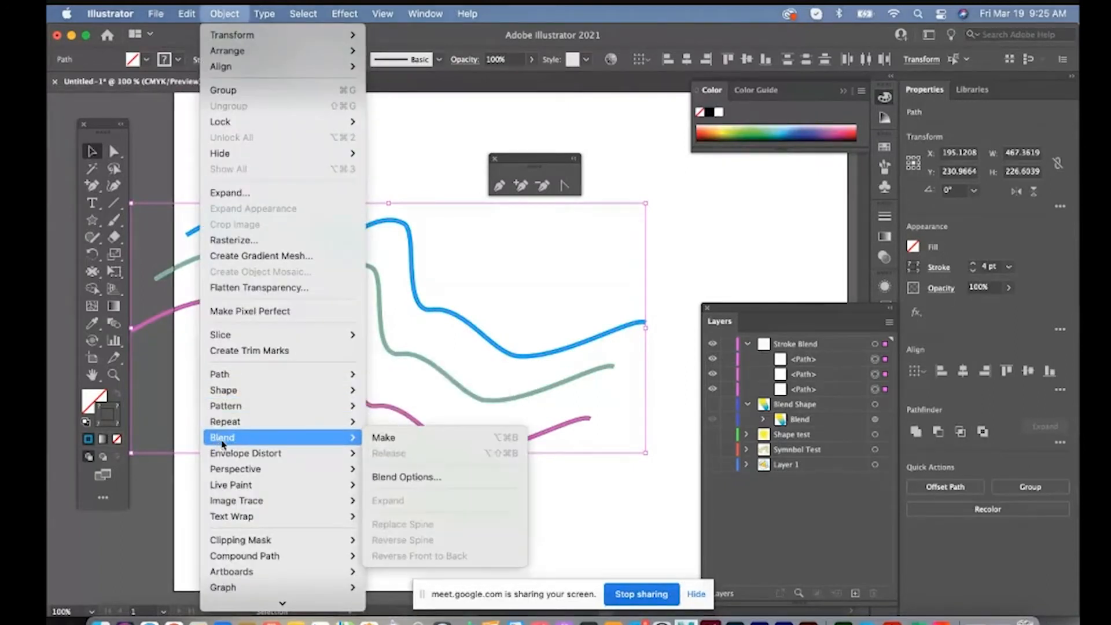
left_click(407, 443)
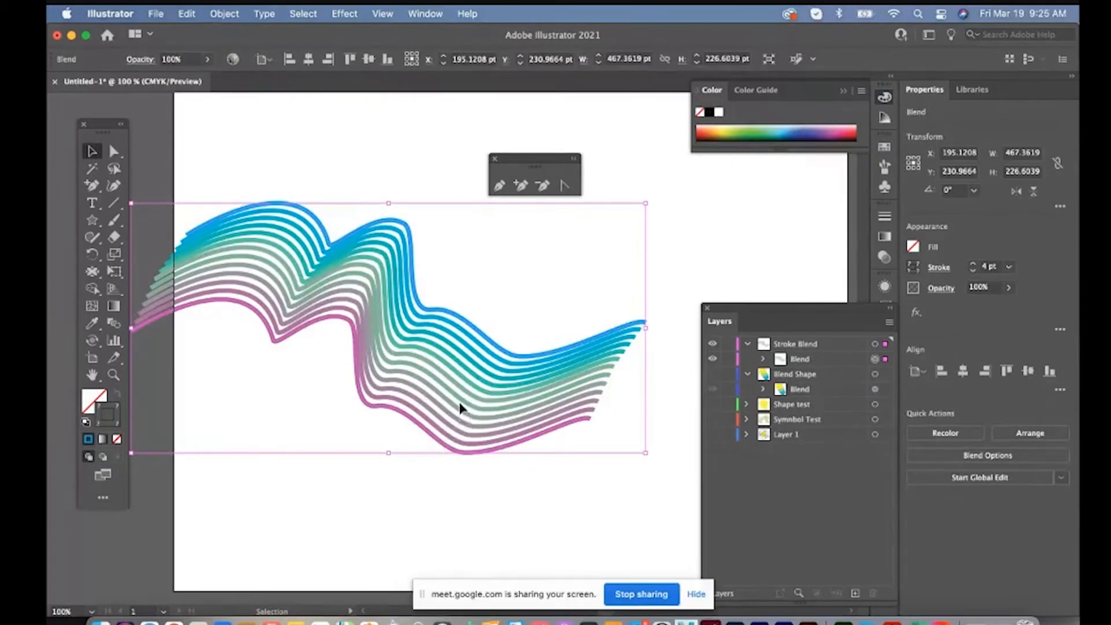
Collapse the Stroke Blend layer's contents and move the blended curves fully onto the upper part of the artboard
key("z")
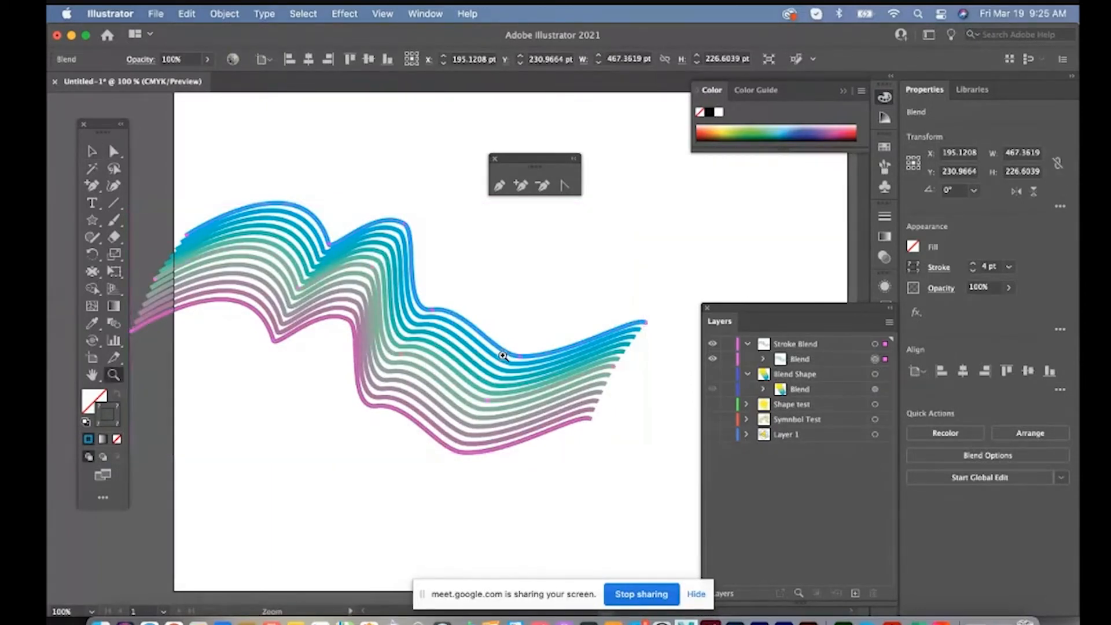
left_click(503, 355)
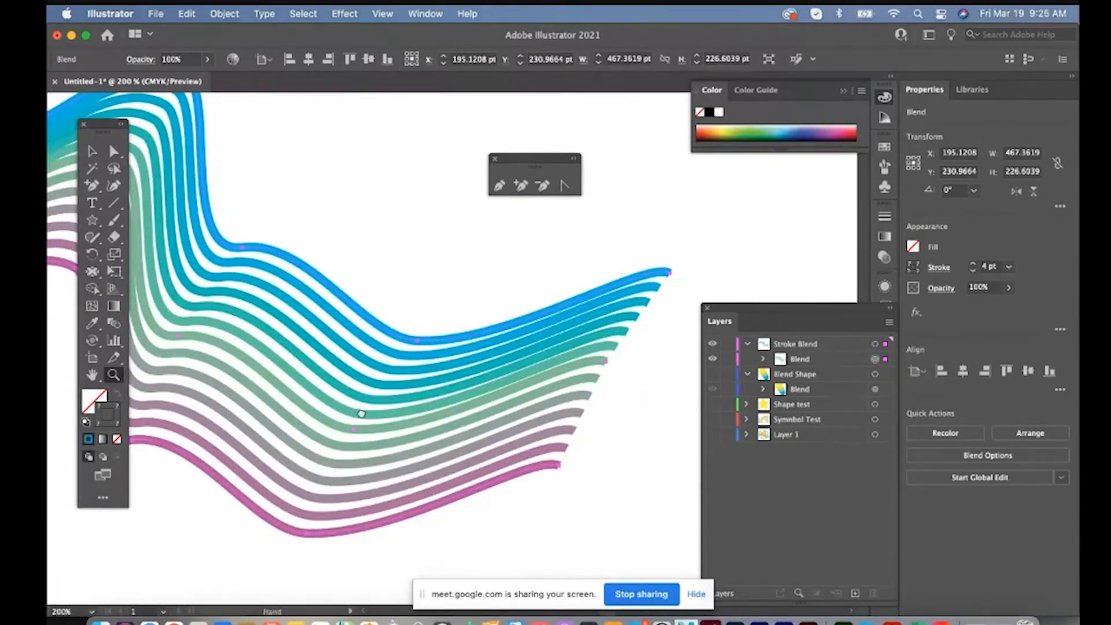
left_click_drag(361, 414, 549, 427)
left_click(506, 415, "alt")
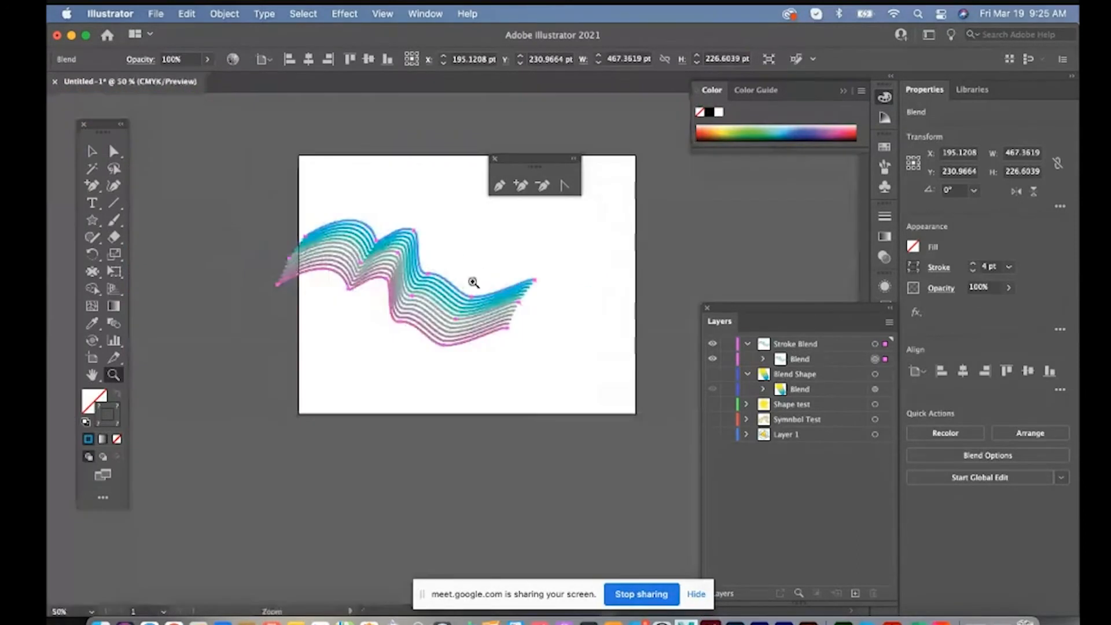
left_click(747, 344)
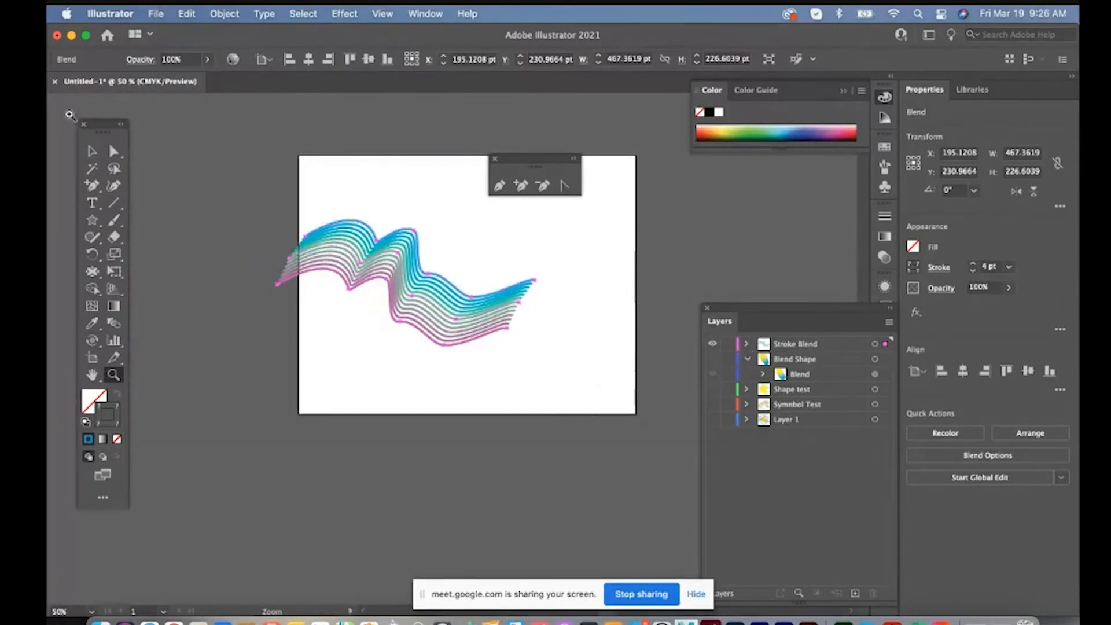
left_click(91, 150)
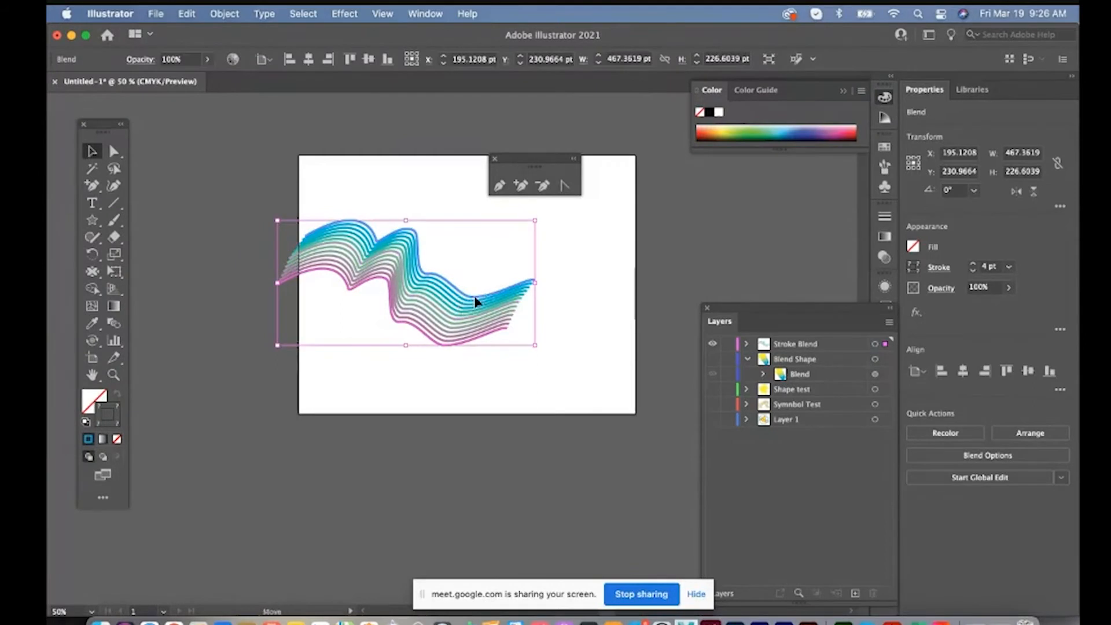
mouse_move(477, 300)
left_mouse_down()
mouse_move(632, 240)
mouse_move(539, 253)
left_mouse_up()
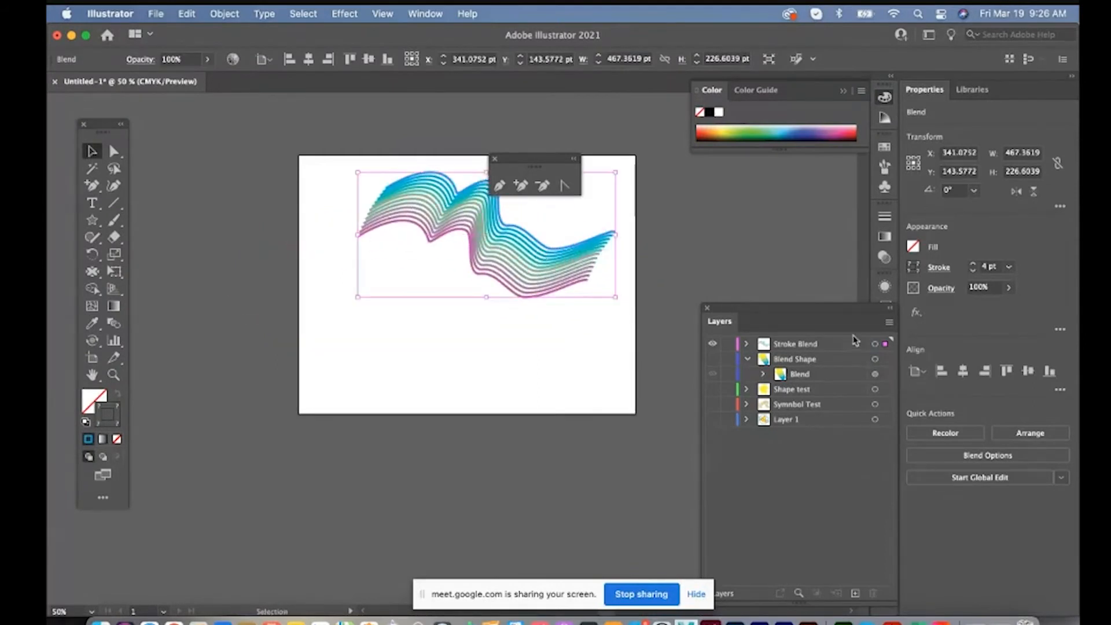
Duplicate the Stroke Blend layer and move the copied blend down below the original
left_click_drag(853, 343, 857, 593)
left_click_drag(530, 252, 493, 313)
Release the lower copied blend back into its three original curves
key("z")
left_click(482, 322)
left_click(481, 321)
key("v")
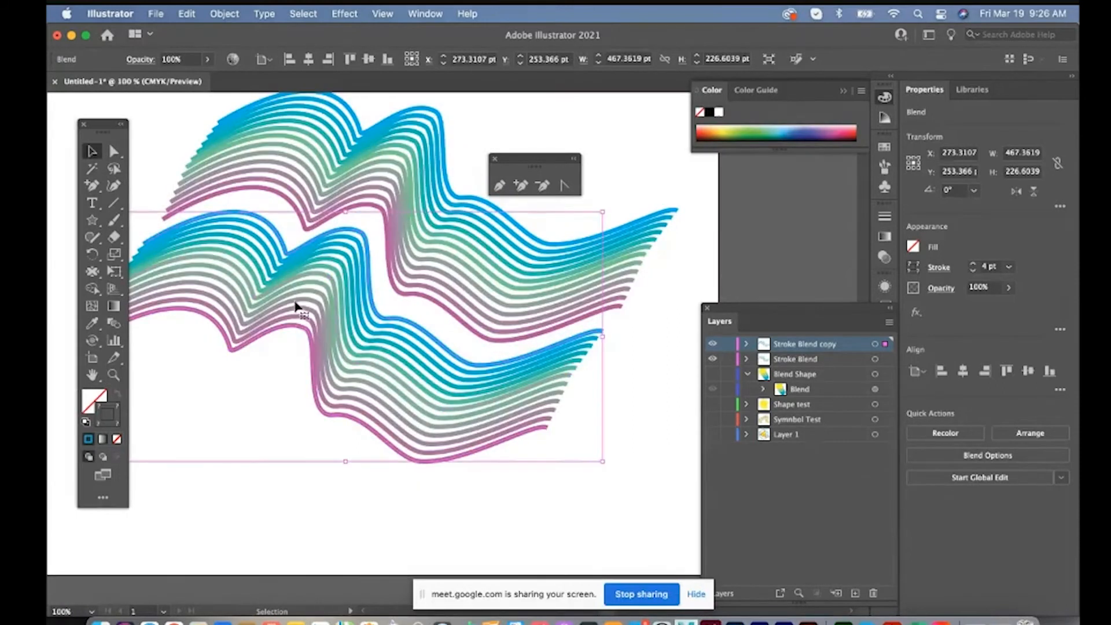
left_click(225, 14)
mouse_move(243, 440)
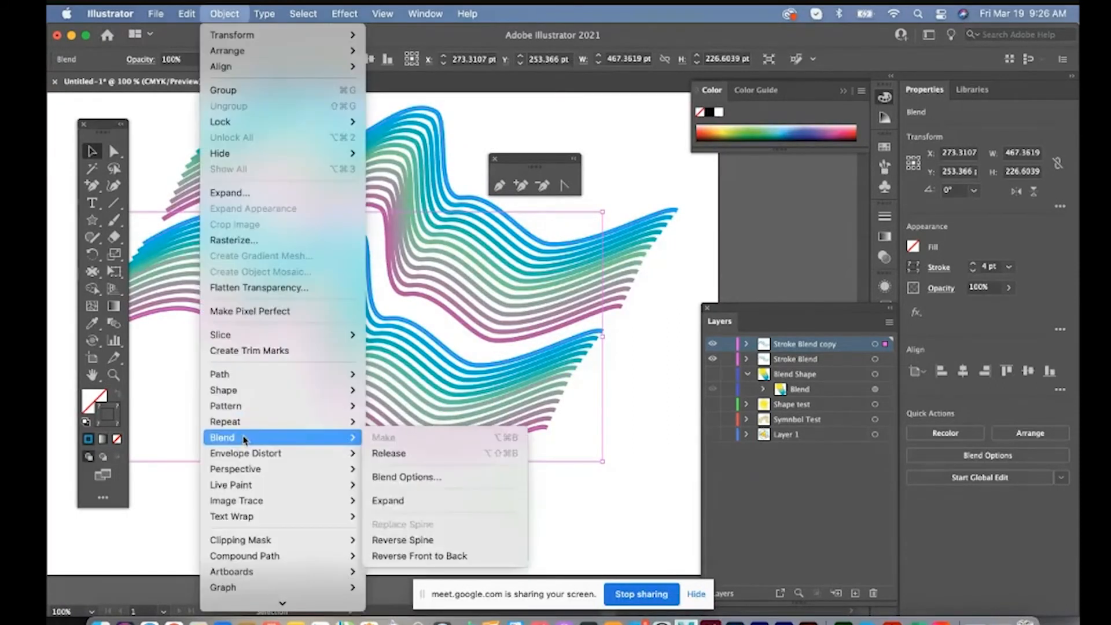
left_click(383, 453)
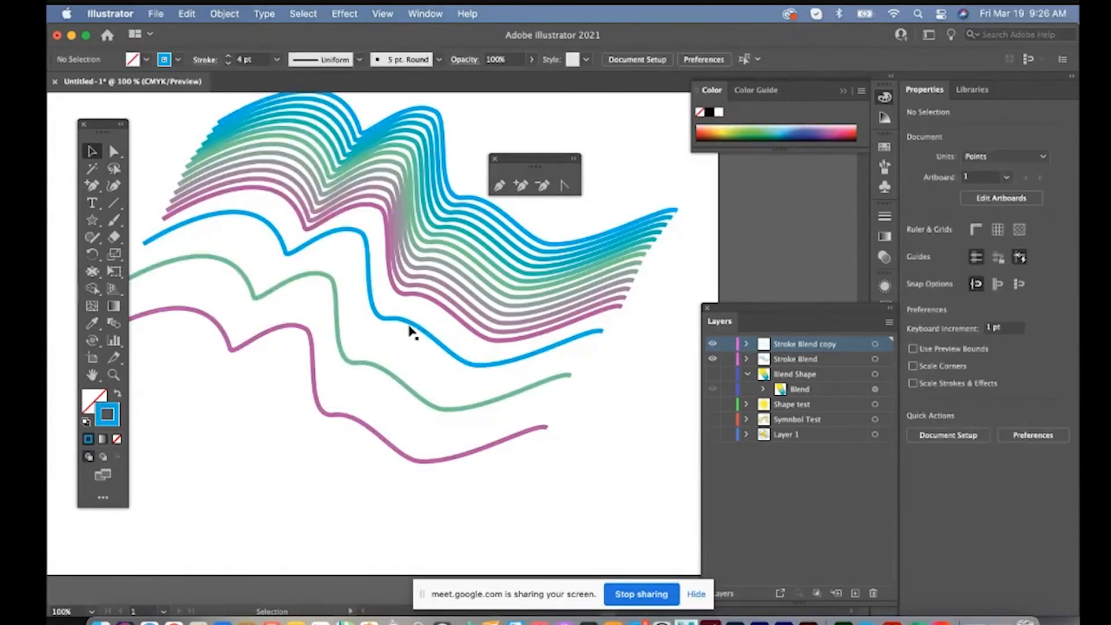
Recolor the copied curves' strokes, making the blue one red, the green one yellow and the purple one orange
left_click(266, 297)
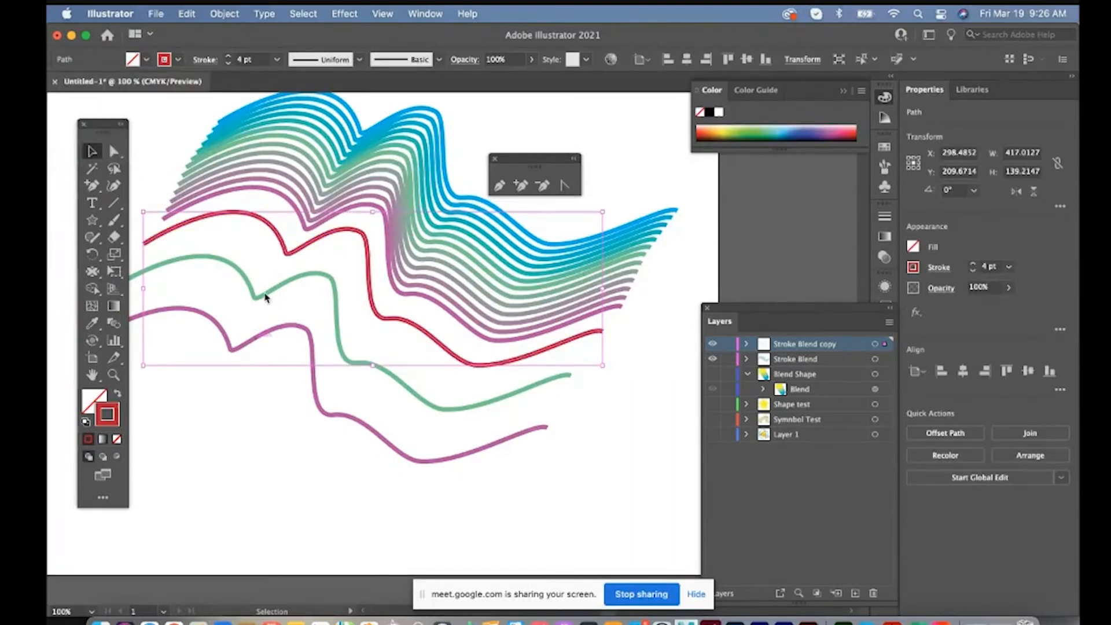
left_click(164, 59)
left_click(76, 98)
left_click(271, 333)
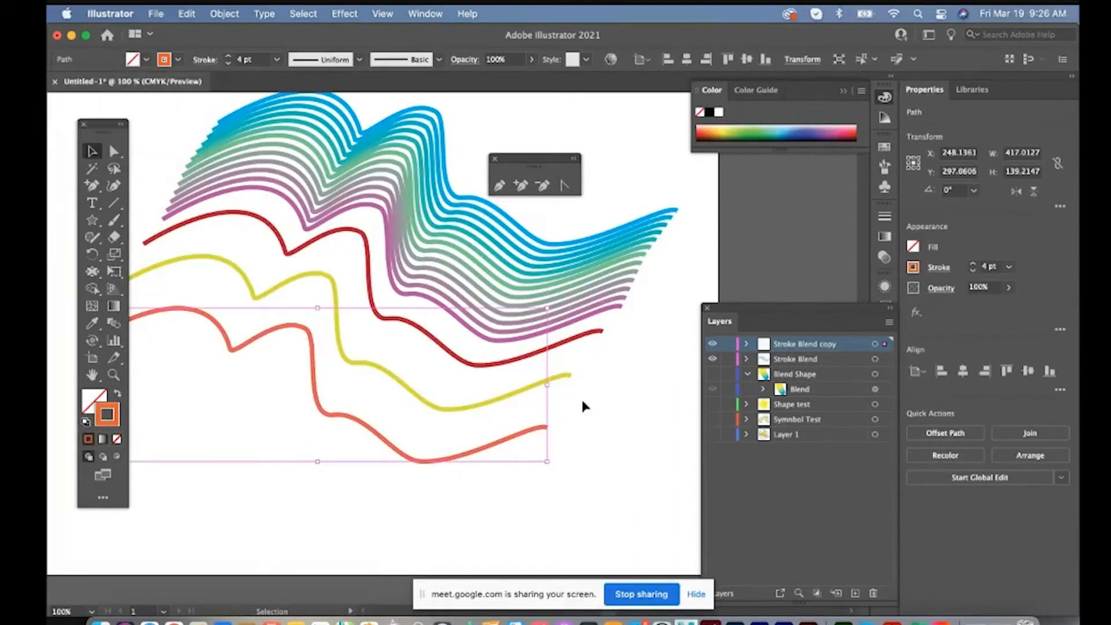
Select the red, yellow and orange curves together and blend them
left_click(566, 373, "shift")
left_click(595, 334, "shift")
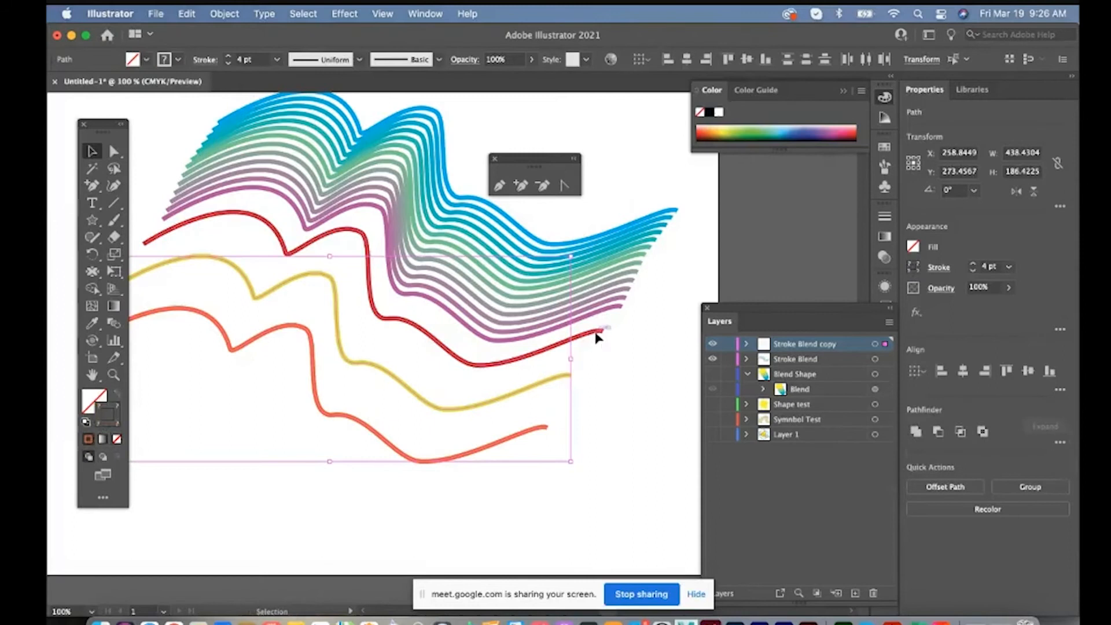
left_click(225, 13)
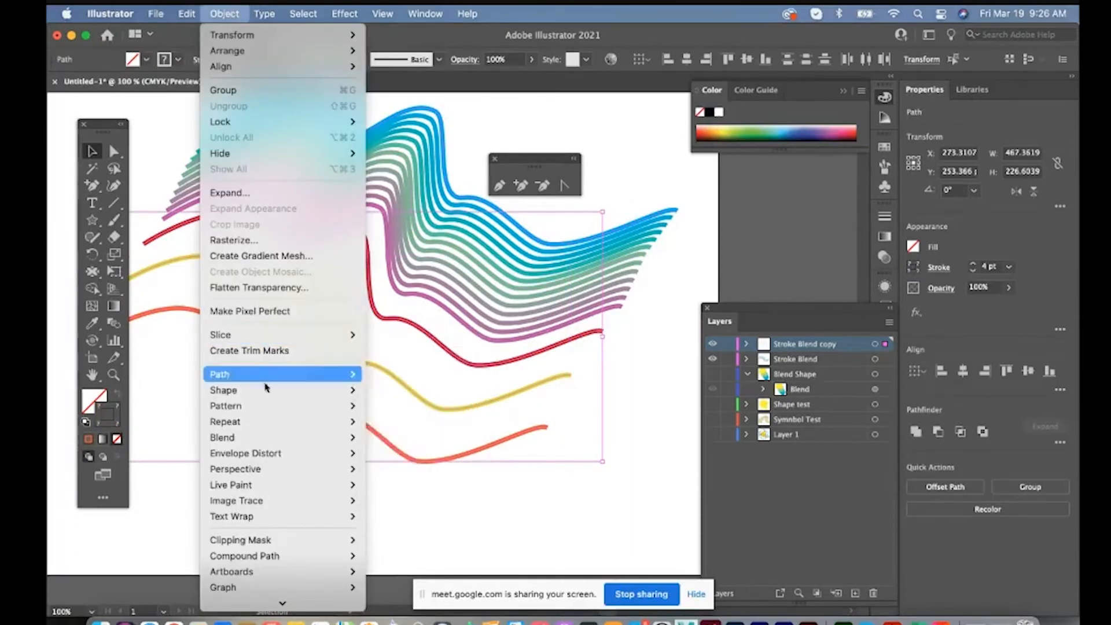
mouse_move(265, 438)
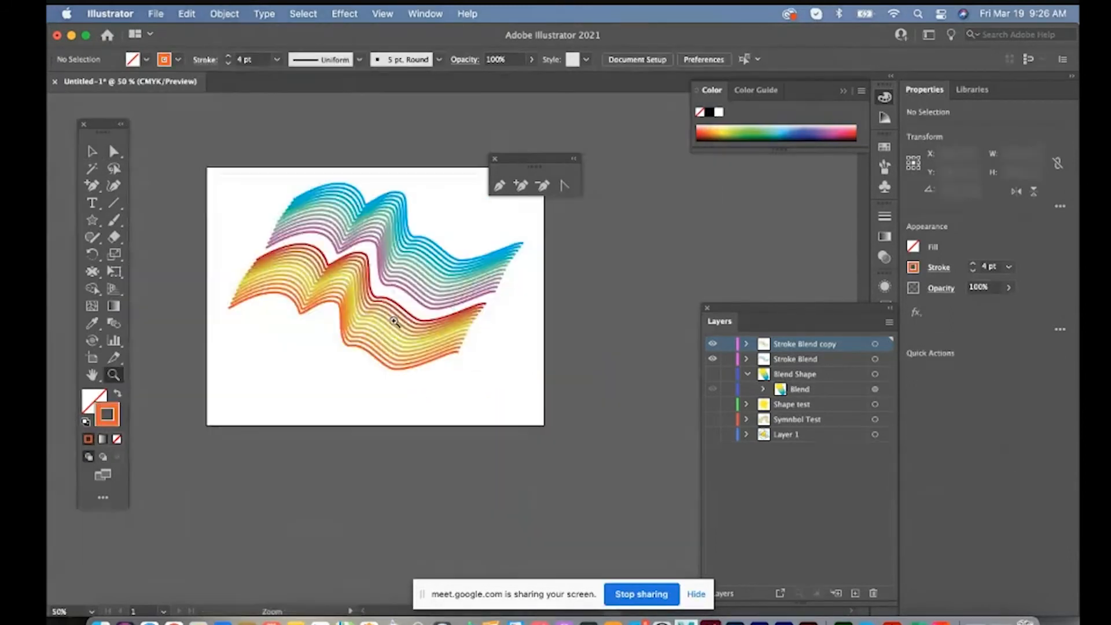
Fan out both ends of the warm-colored blend by moving the red curve's end points up and the orange curve's down
left_click(389, 301)
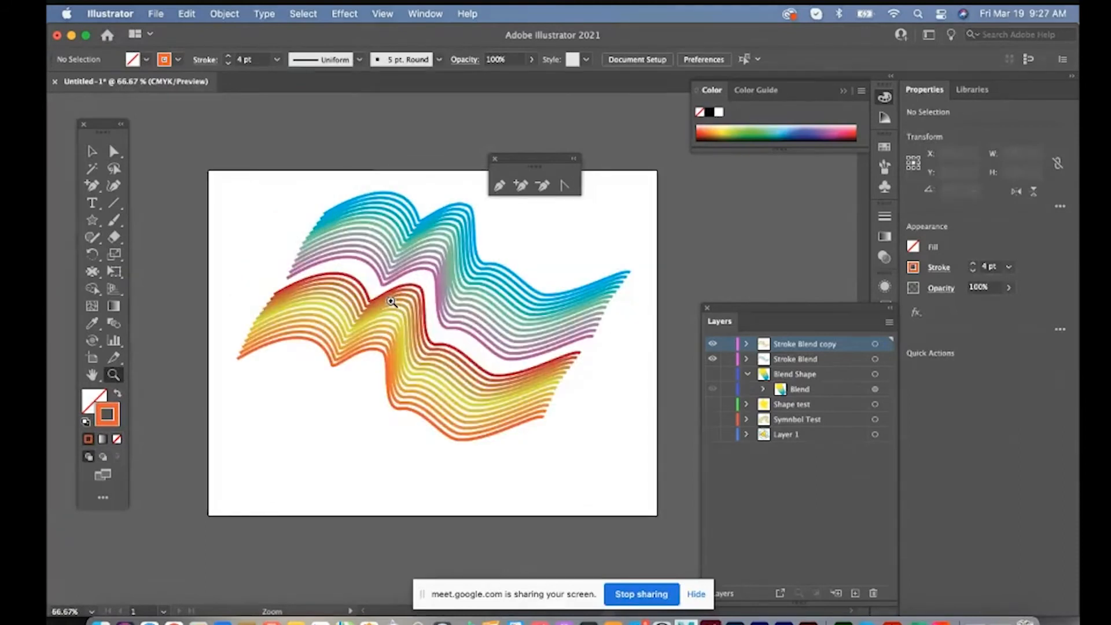
left_click(390, 302)
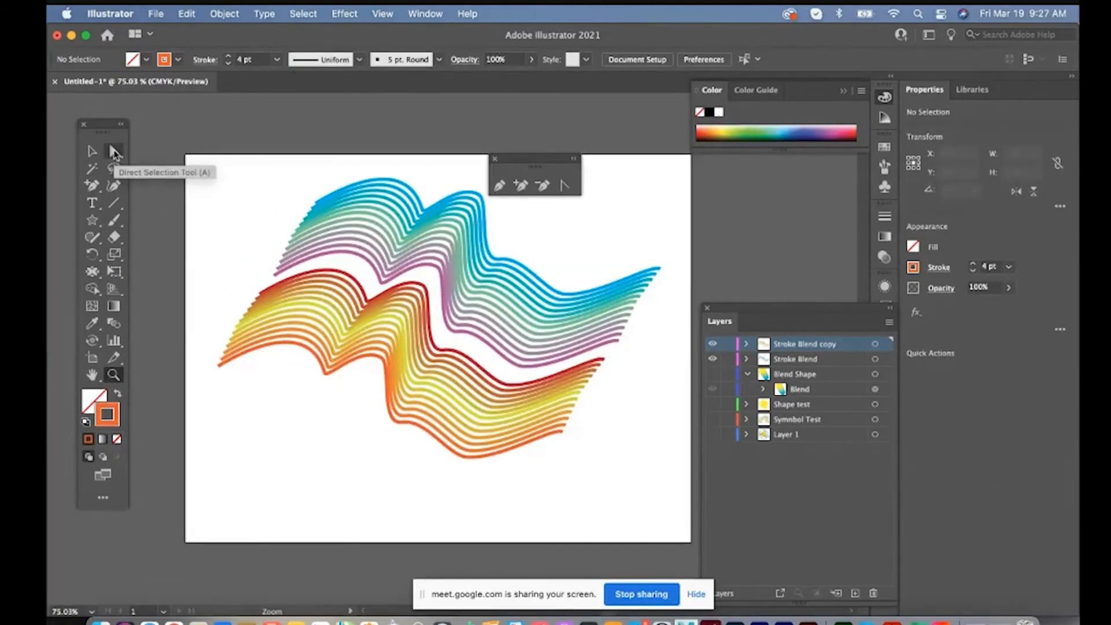
left_click(115, 153)
left_click_drag(261, 293, 249, 287)
left_click_drag(207, 358, 215, 400)
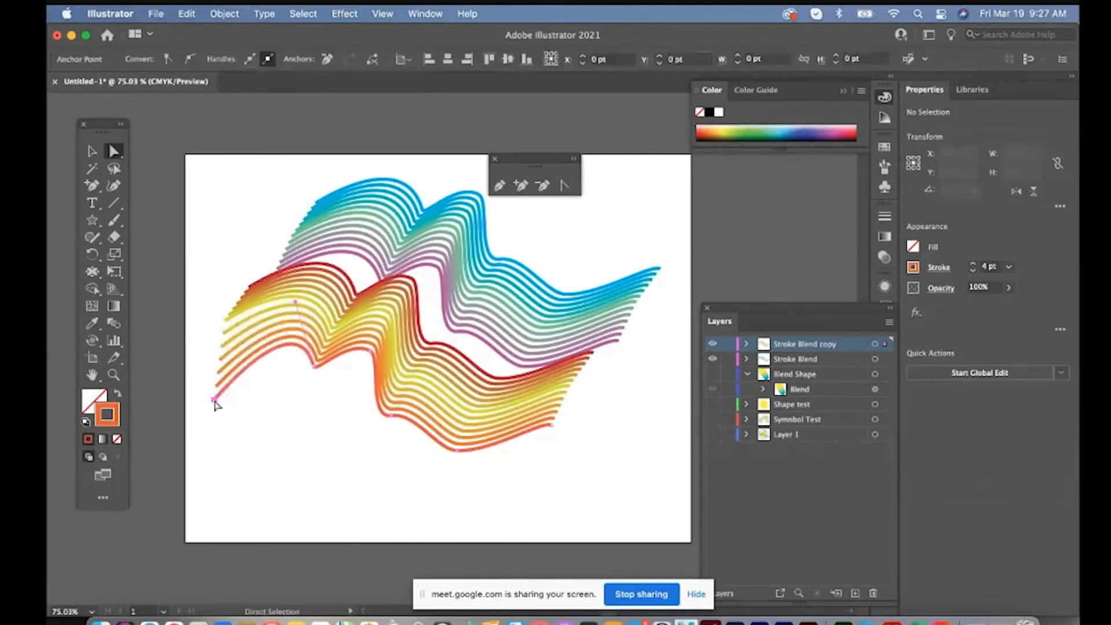
left_click_drag(248, 286, 240, 250)
left_click_drag(555, 433, 555, 469)
left_click(585, 463)
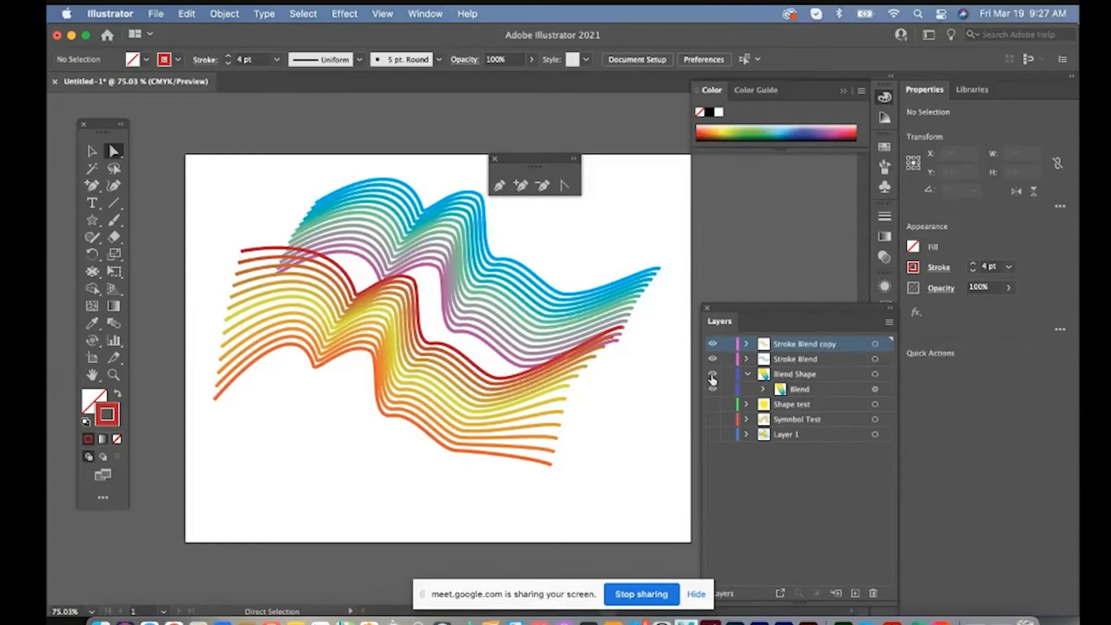
Show the Blend Shape layer and select its yellow-to-blue shape blend
left_click(712, 376)
left_click(800, 376)
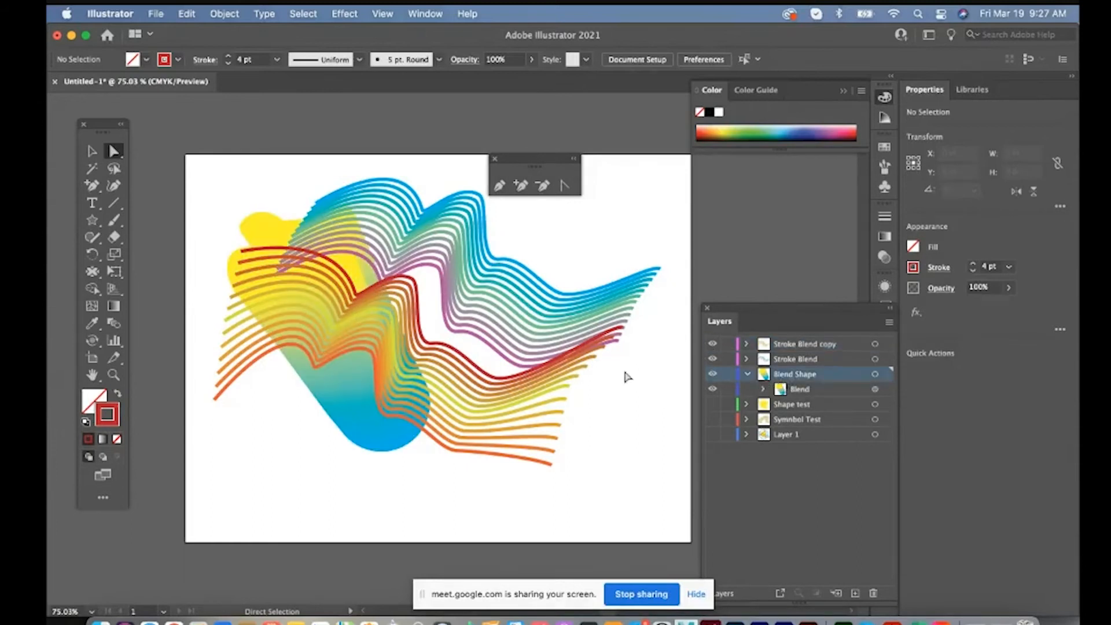
left_click(875, 374)
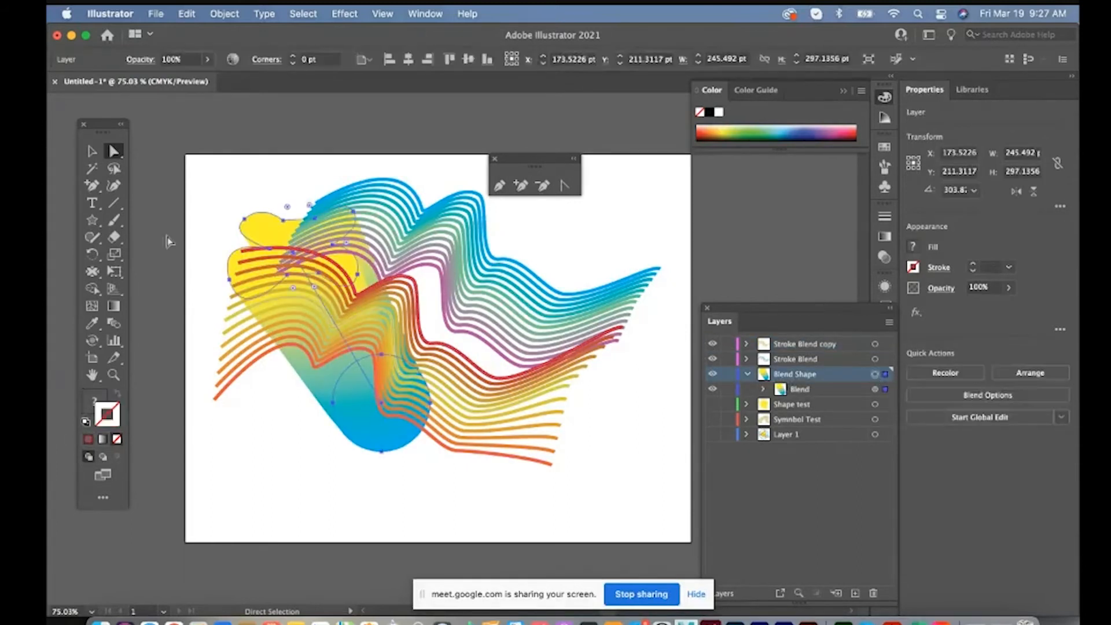
Move the Blend Shape layer to the top of the stack and place its shape over the right part of the stroke blends
left_click(91, 151)
left_click_drag(320, 399, 572, 399)
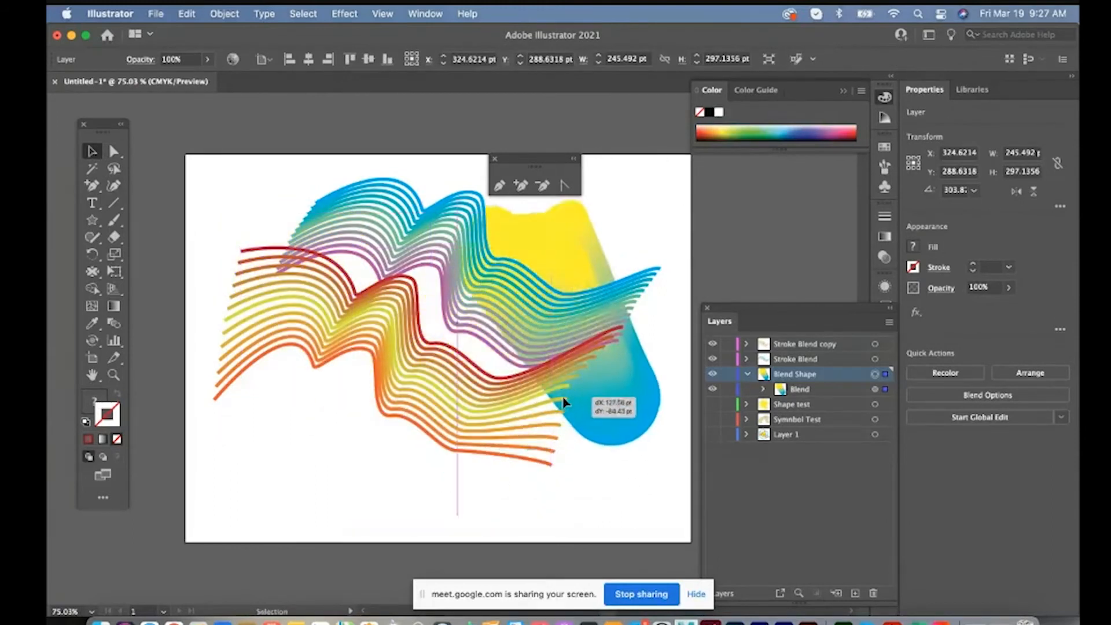
left_click_drag(793, 380, 789, 342)
left_click_drag(591, 318, 562, 338)
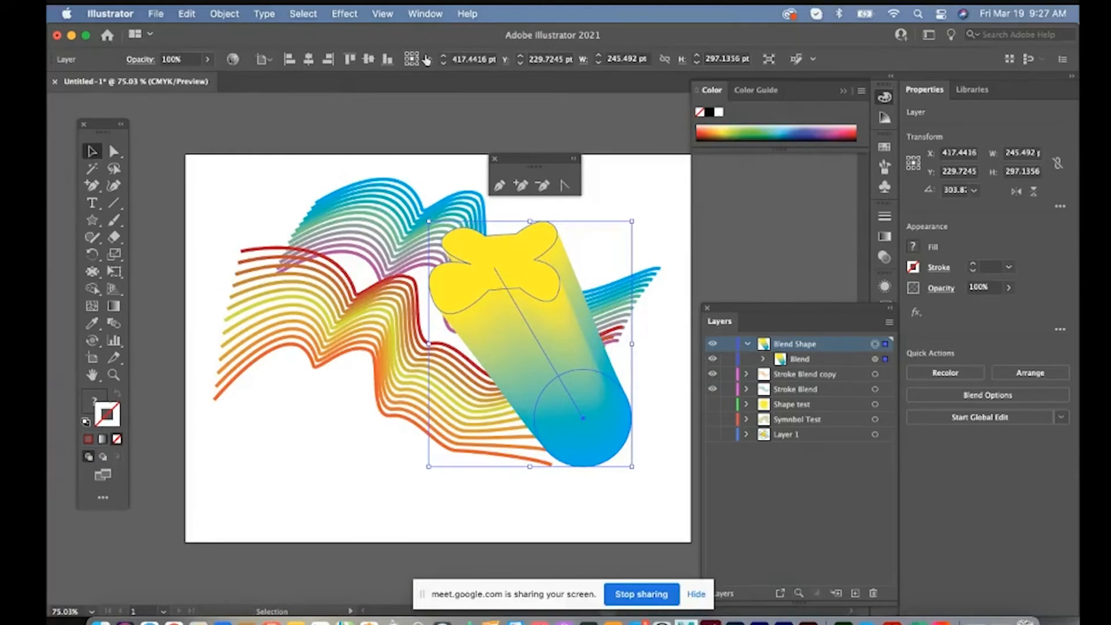
Set the shape blend's blending mode to Multiply and its opacity to 67%, and deselect it
left_click(423, 13)
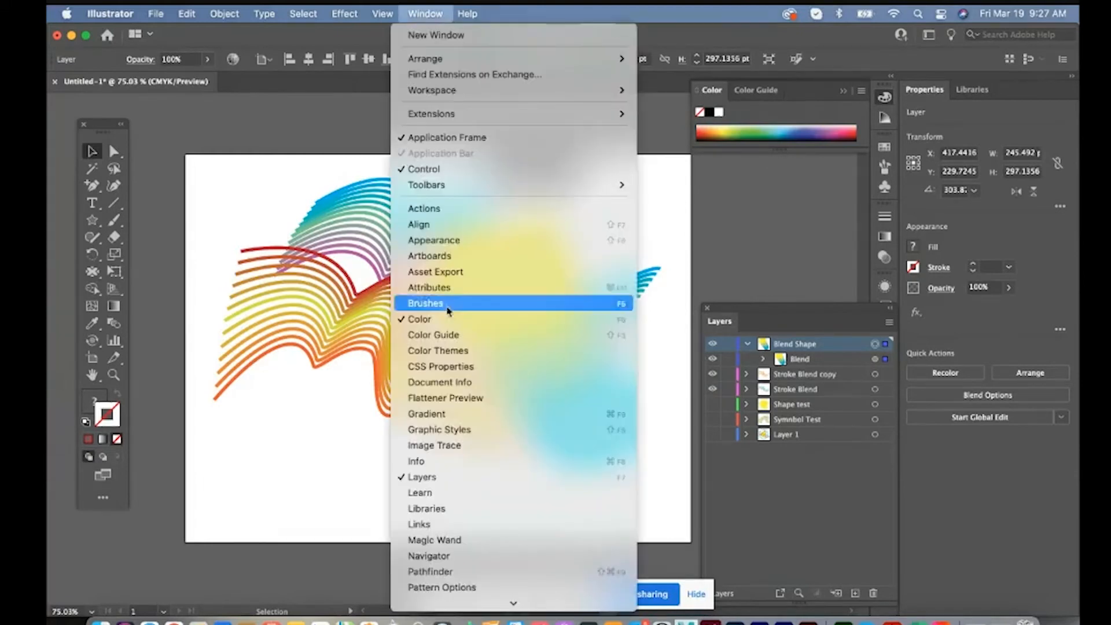
left_click(434, 457)
left_click(735, 231)
left_click(756, 286)
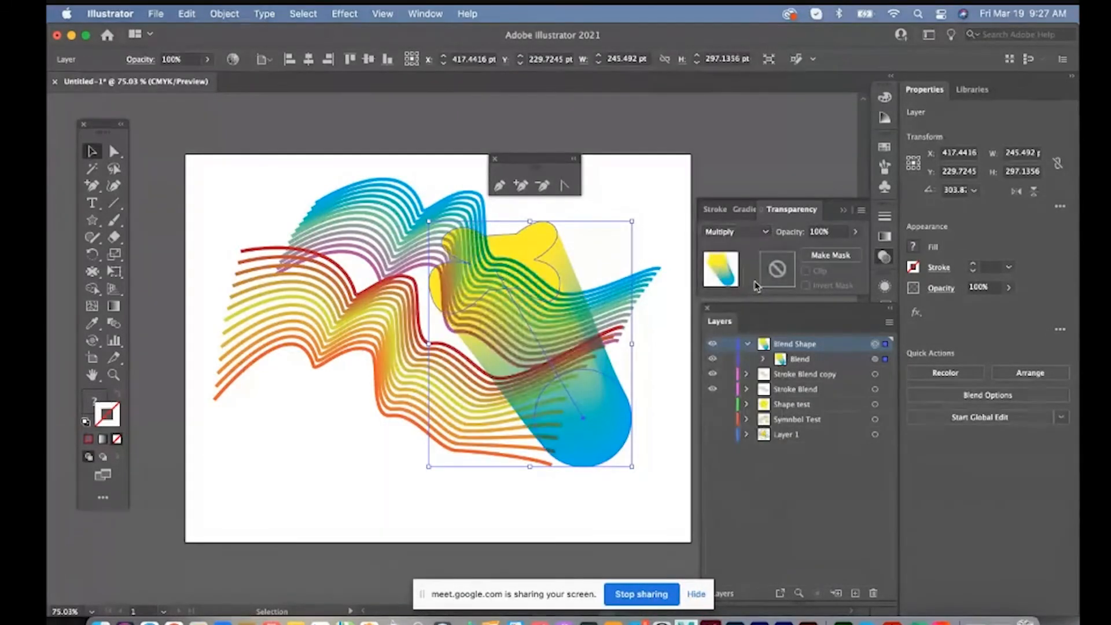
left_click(855, 232)
left_click(834, 250)
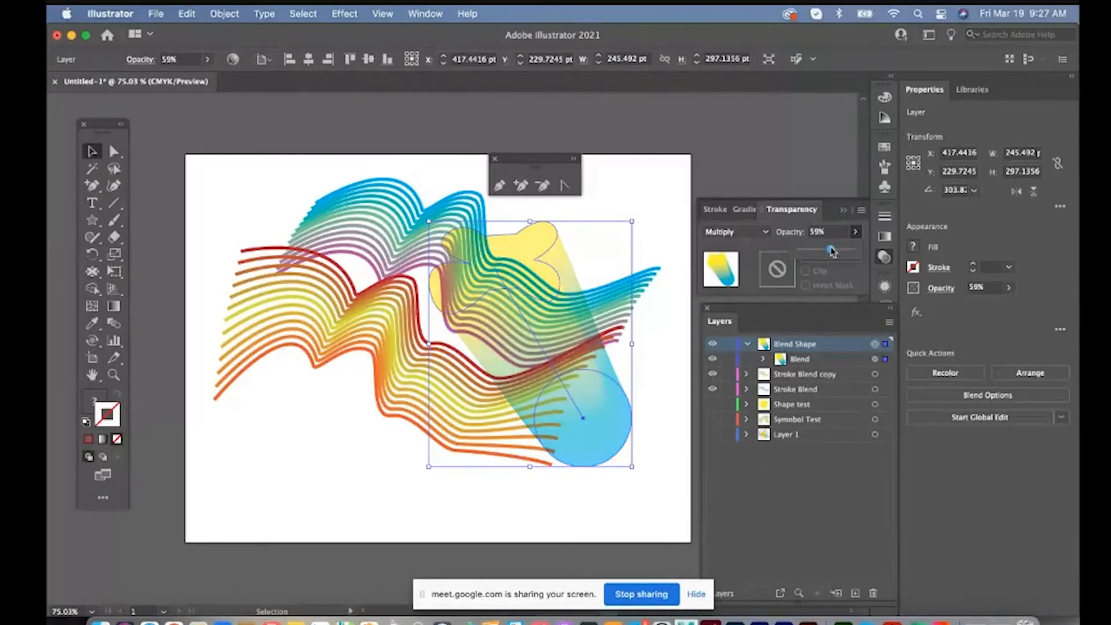
left_click(93, 153)
left_click(268, 152)
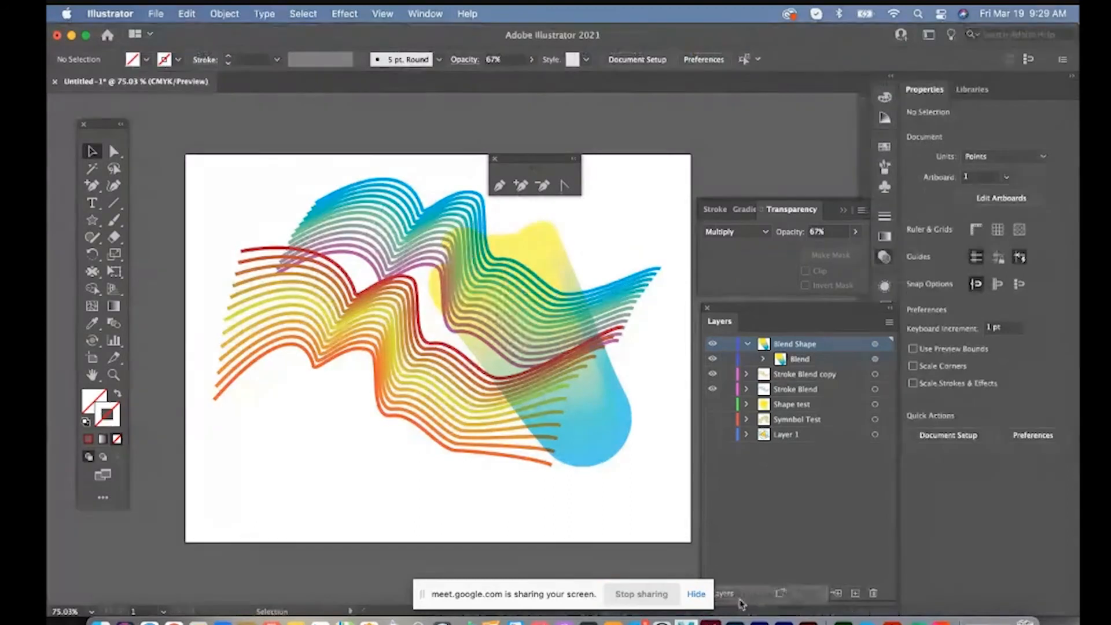
Release the warm-colored stroke blend back into its red, yellow and orange curves, and deselect them
key("z")
left_click(370, 346)
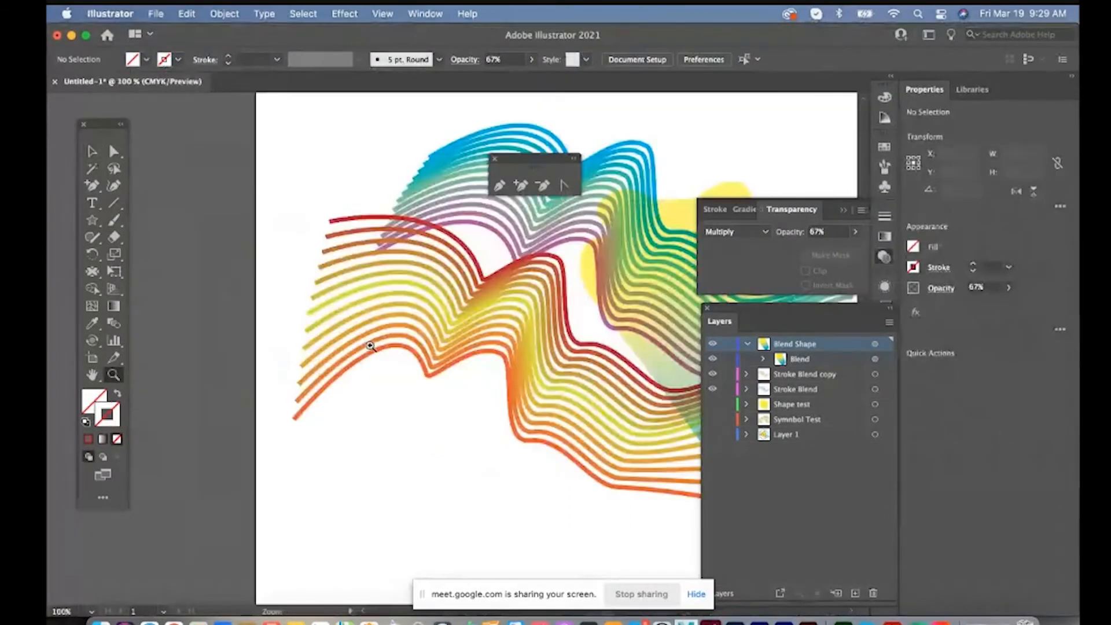
left_click_drag(416, 327, 316, 351)
key("v")
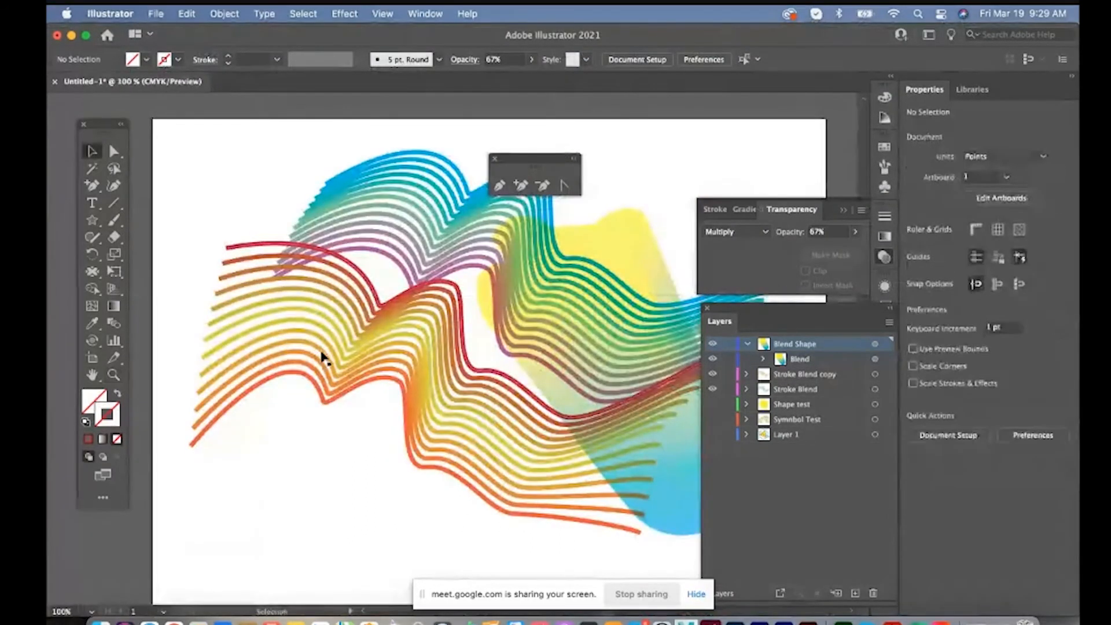
left_click(322, 357)
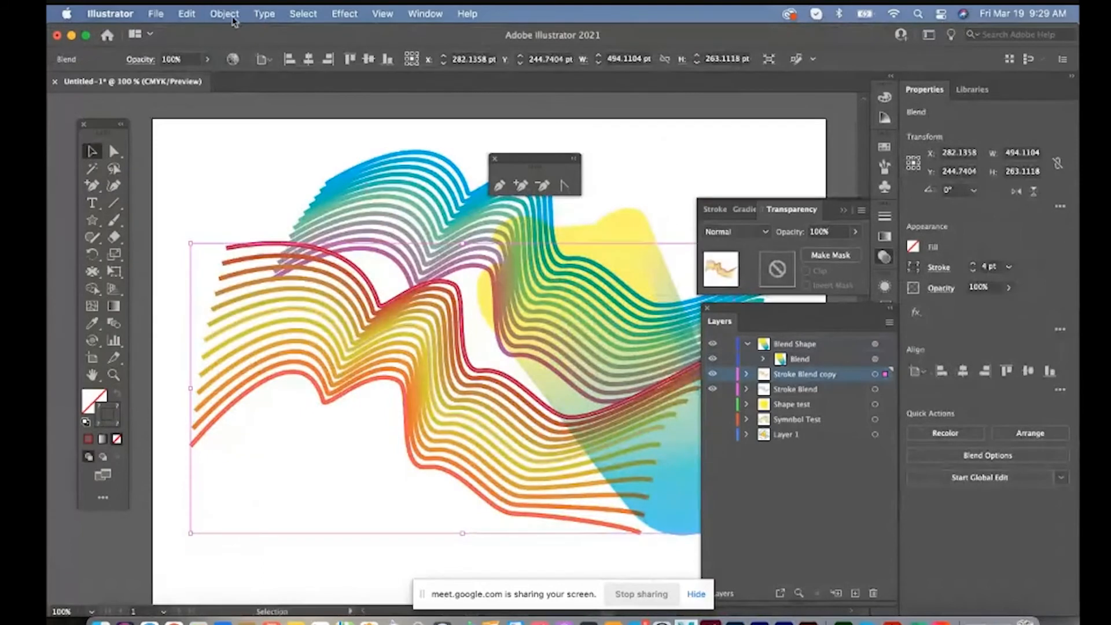
left_click(233, 18)
mouse_move(230, 441)
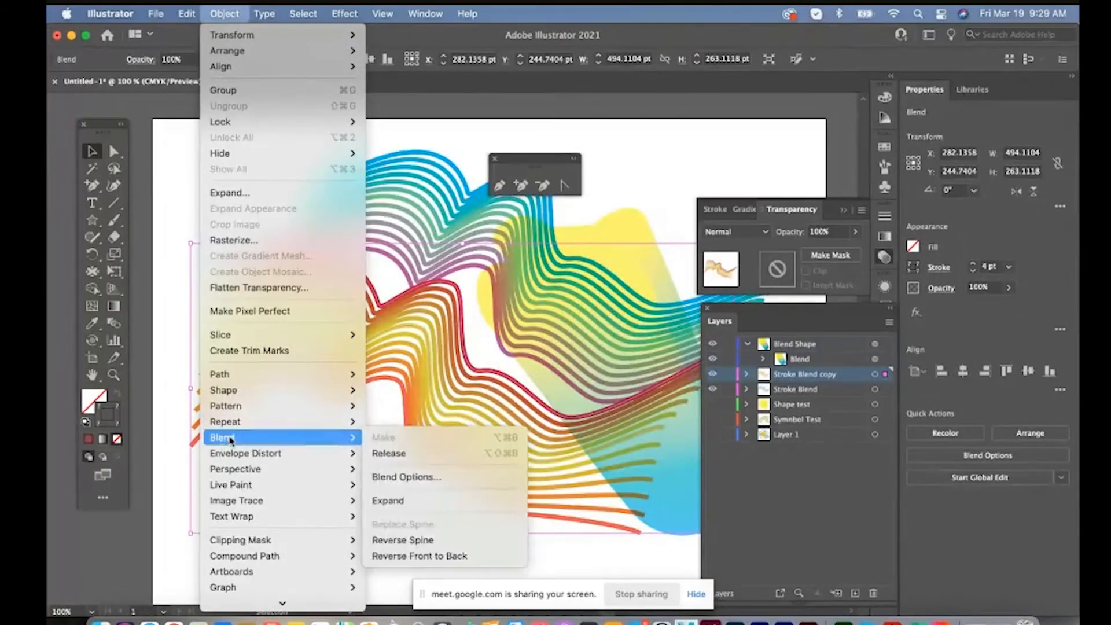
left_click(387, 453)
left_click(239, 262)
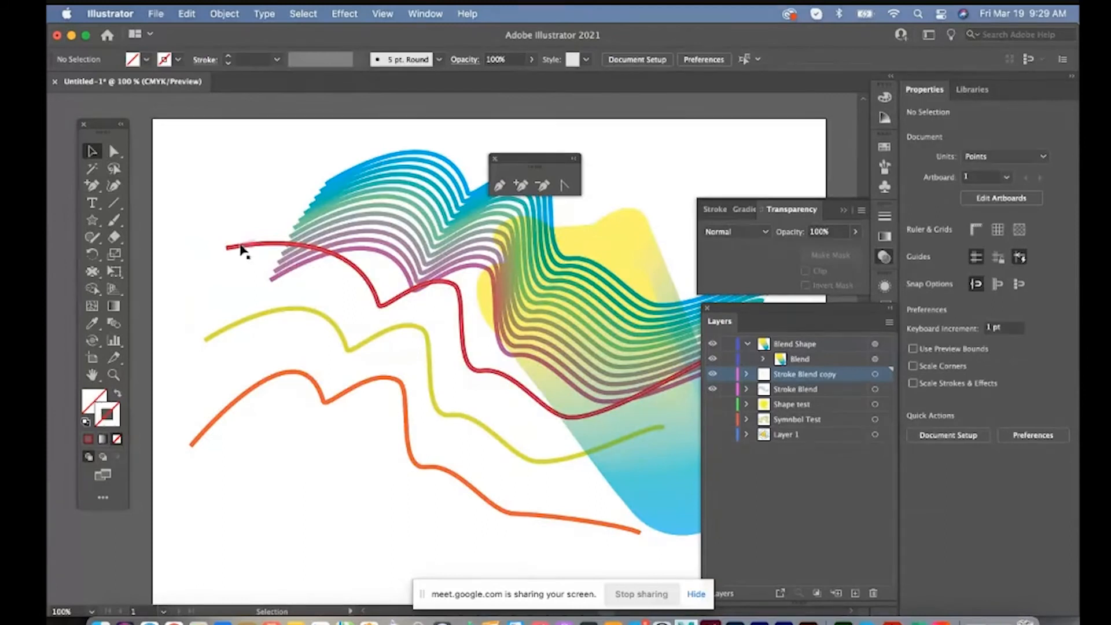
Load the Artistic_Calligraphic brush library and apply its 10 pt. Oval brush to the red curve
left_click(241, 248)
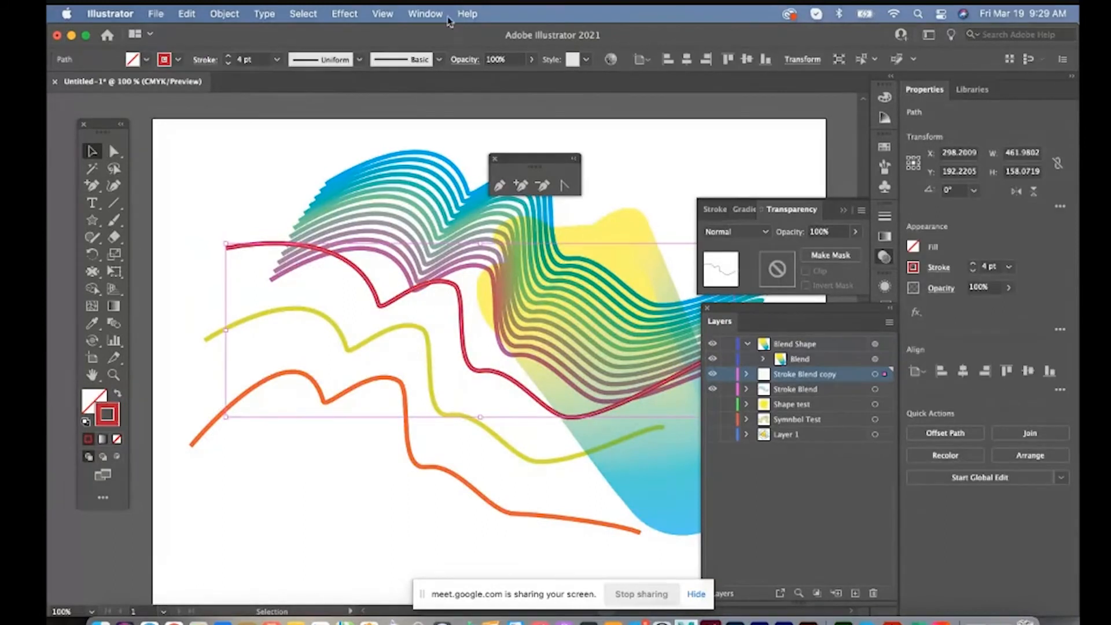
left_click(426, 14)
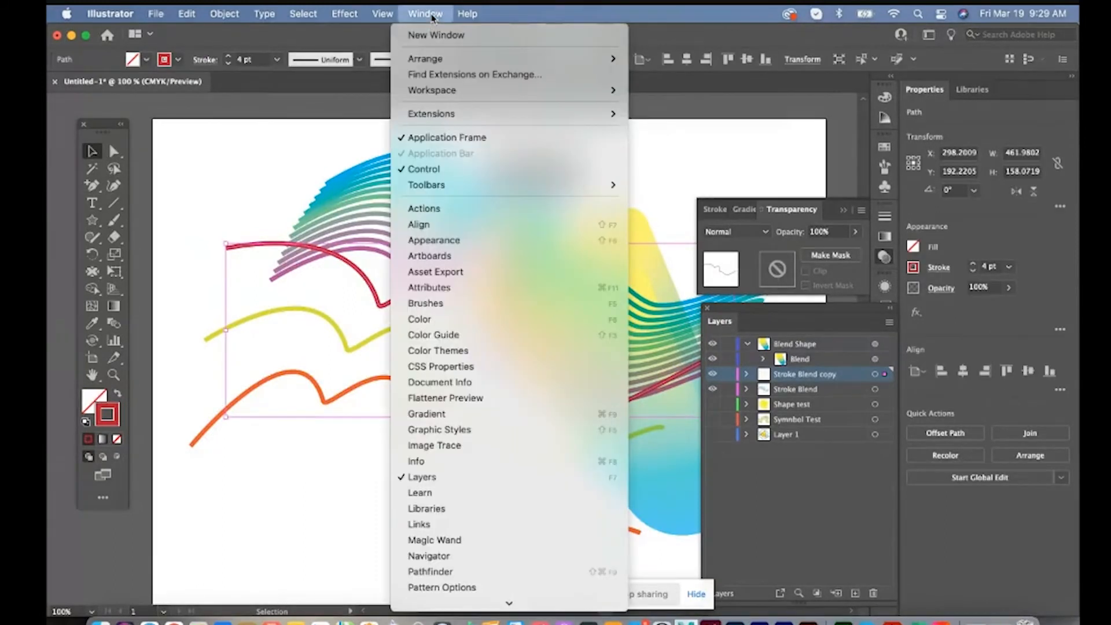
left_click(471, 302)
left_click(708, 271)
mouse_move(723, 327)
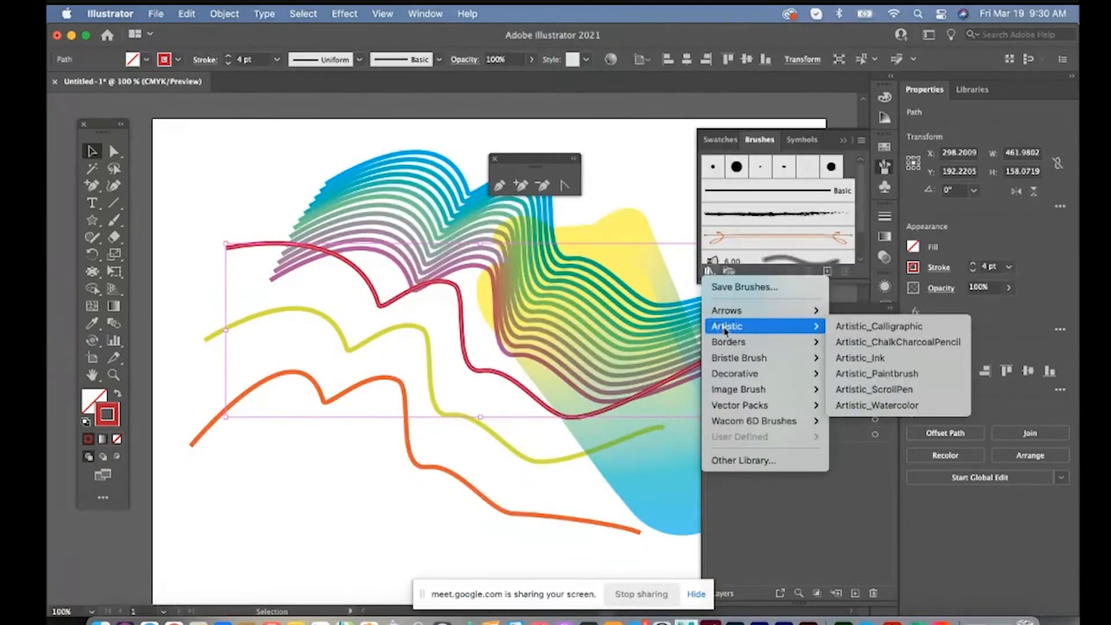
left_click(881, 328)
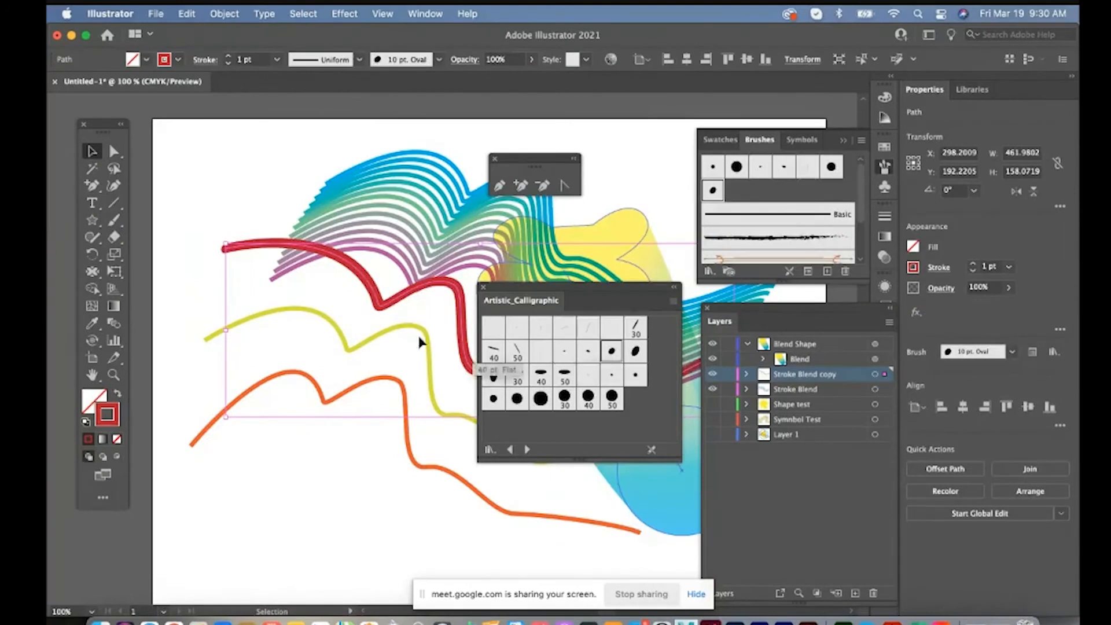
Apply the 5 pt. Oval calligraphic brush to the yellow curve and the 40 pt. Flat brush to the orange curve
left_click(363, 350)
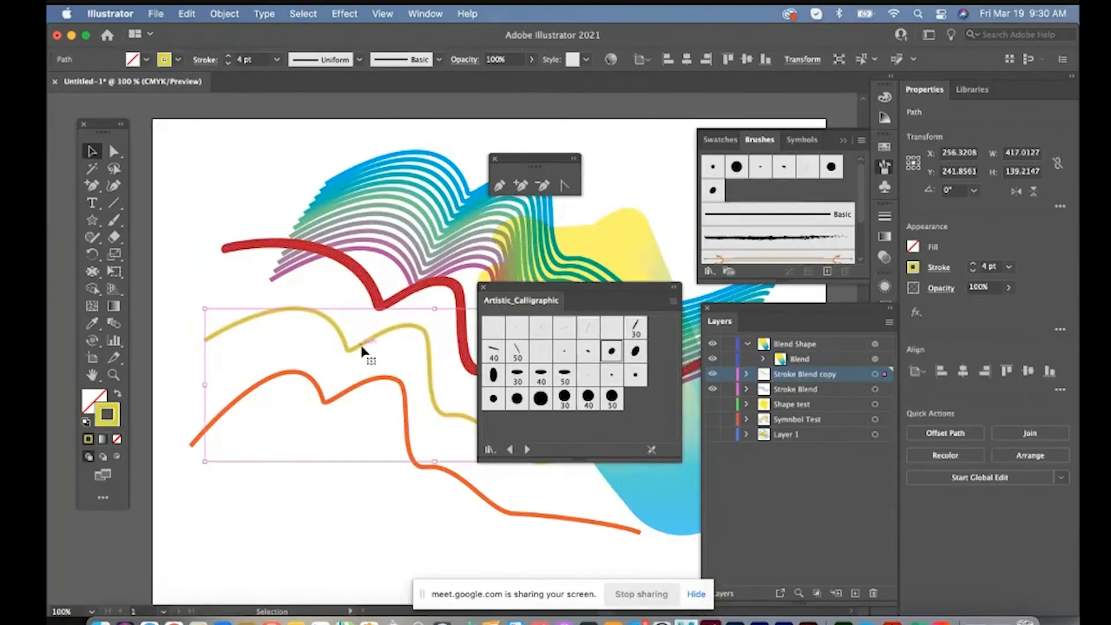
left_click(589, 352)
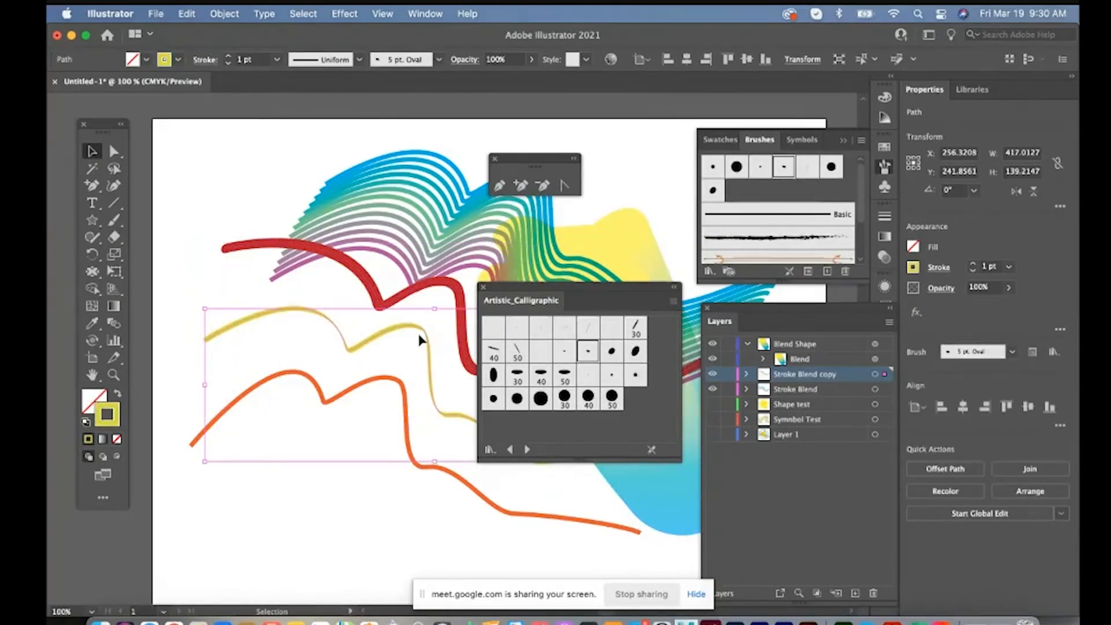
left_click(325, 399)
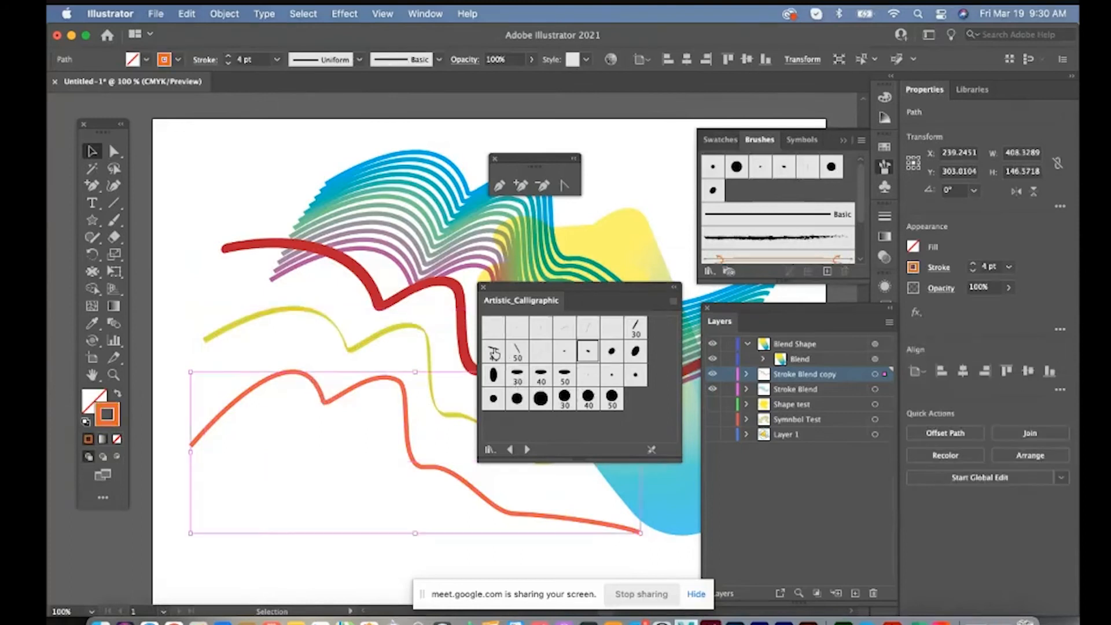
left_click(493, 351)
Blend the three brushed curves together again and deselect the result
left_click(251, 248, "shift")
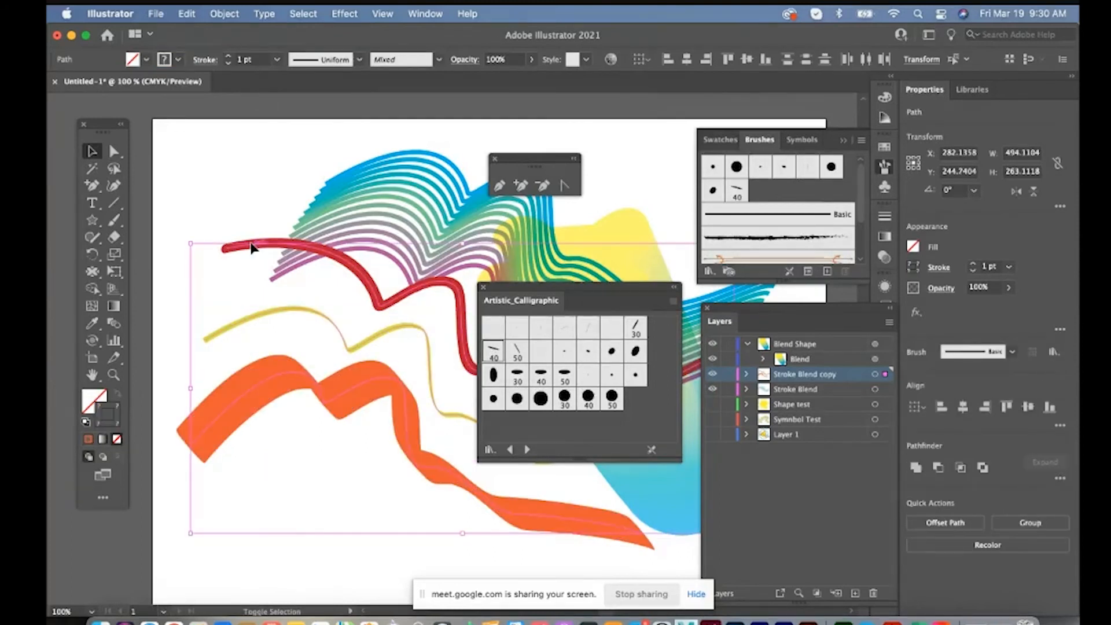
left_click(224, 13)
mouse_move(272, 437)
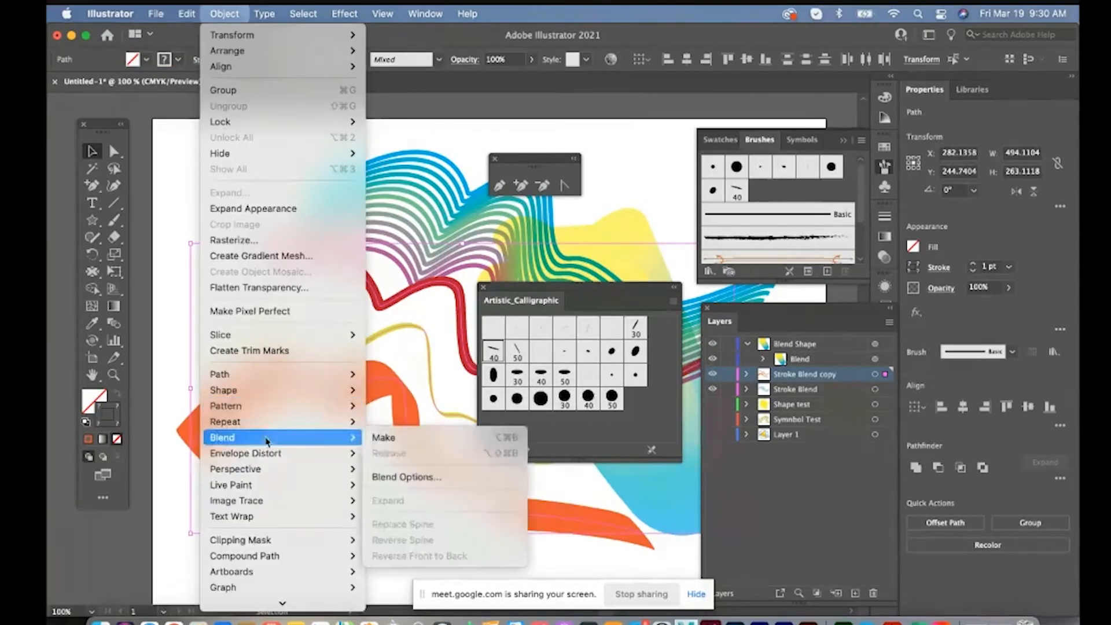
left_click(382, 438)
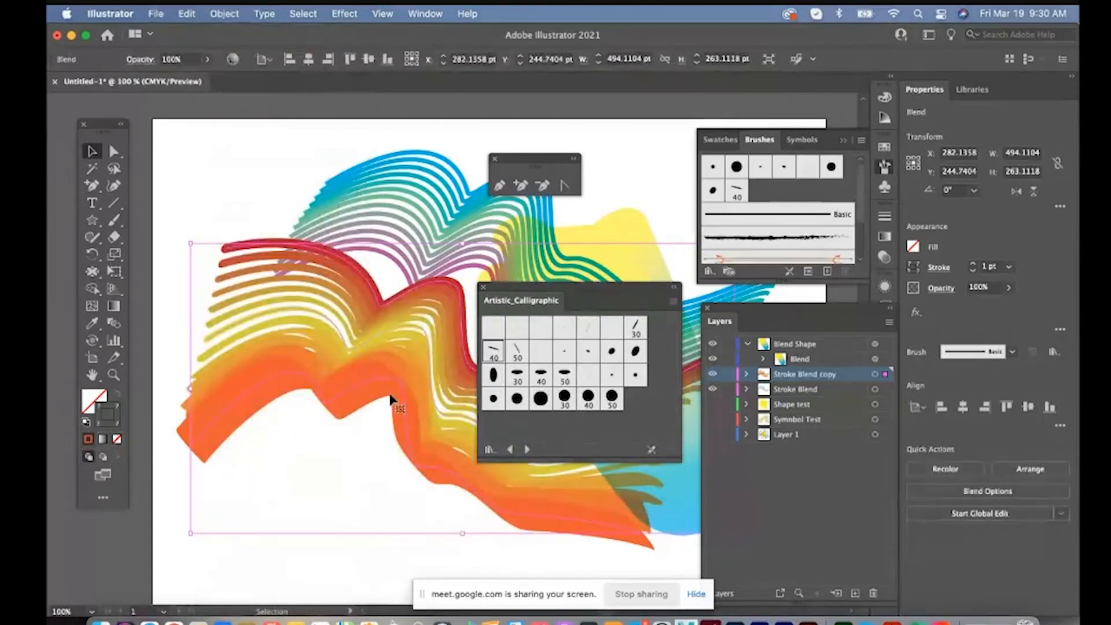
left_click(248, 219)
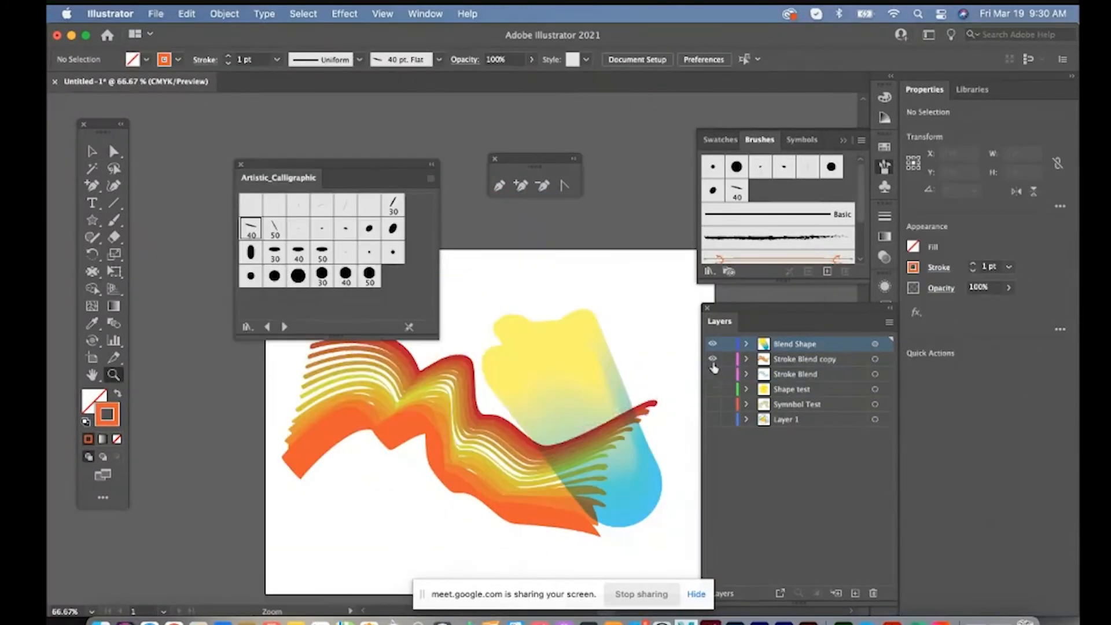
Hide all existing layers and add a new layer on top named Brush test
left_click_drag(712, 374, 712, 350)
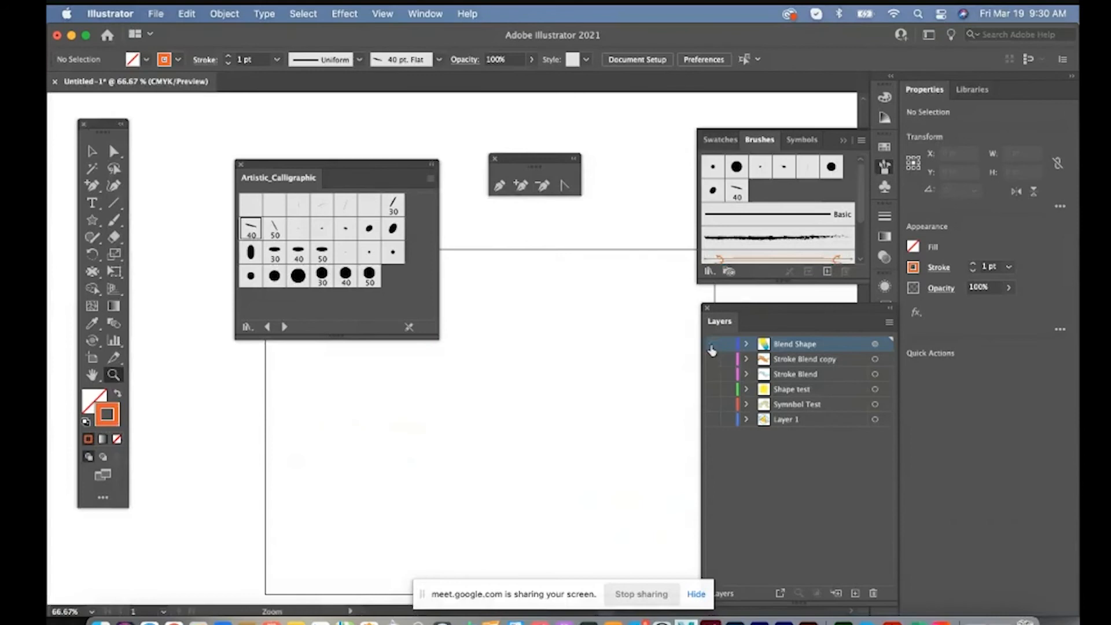
left_click(712, 350, "super")
left_click(854, 593)
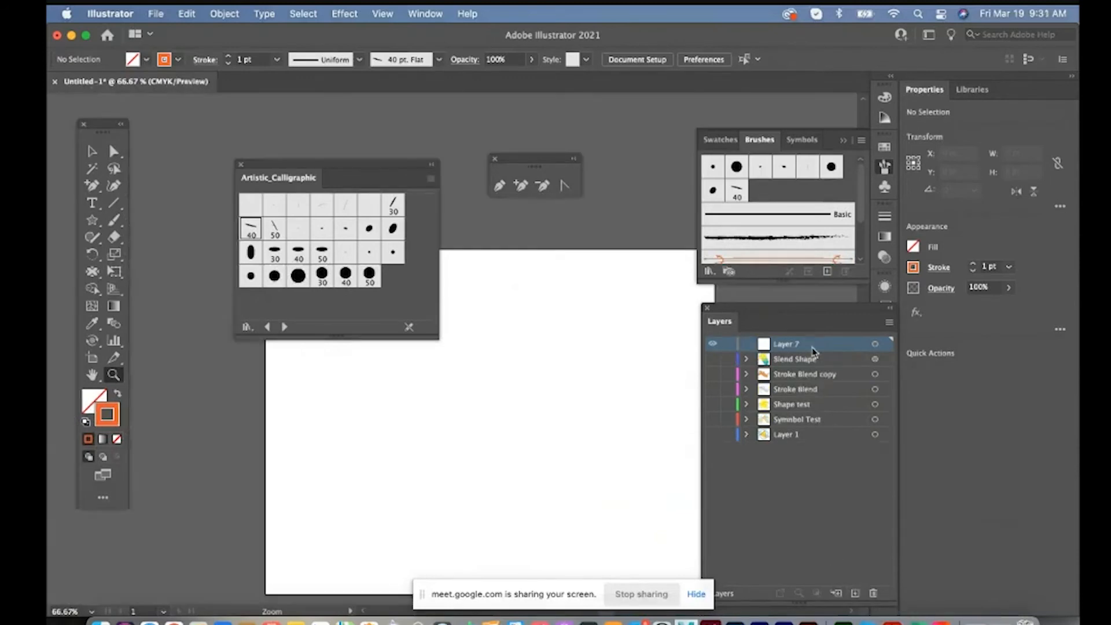
double_click(787, 344)
type("B")
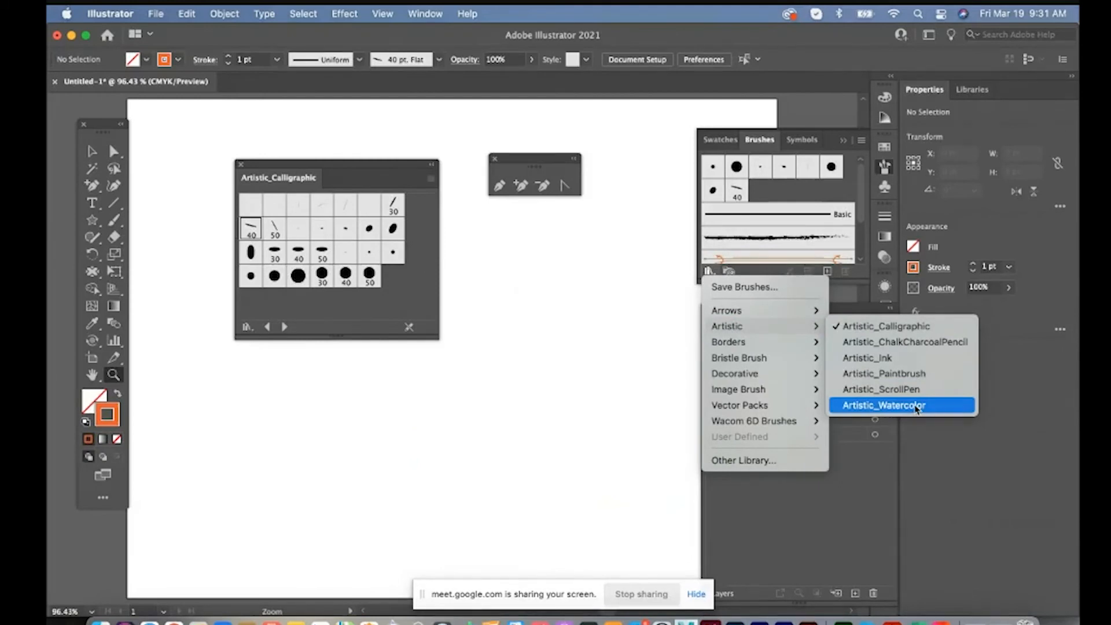
Paint an orange arch and a vertical curve about 67 by 211 pt across it with two Artistic_Watercolor brushes, and close the floating panels
left_click(917, 406)
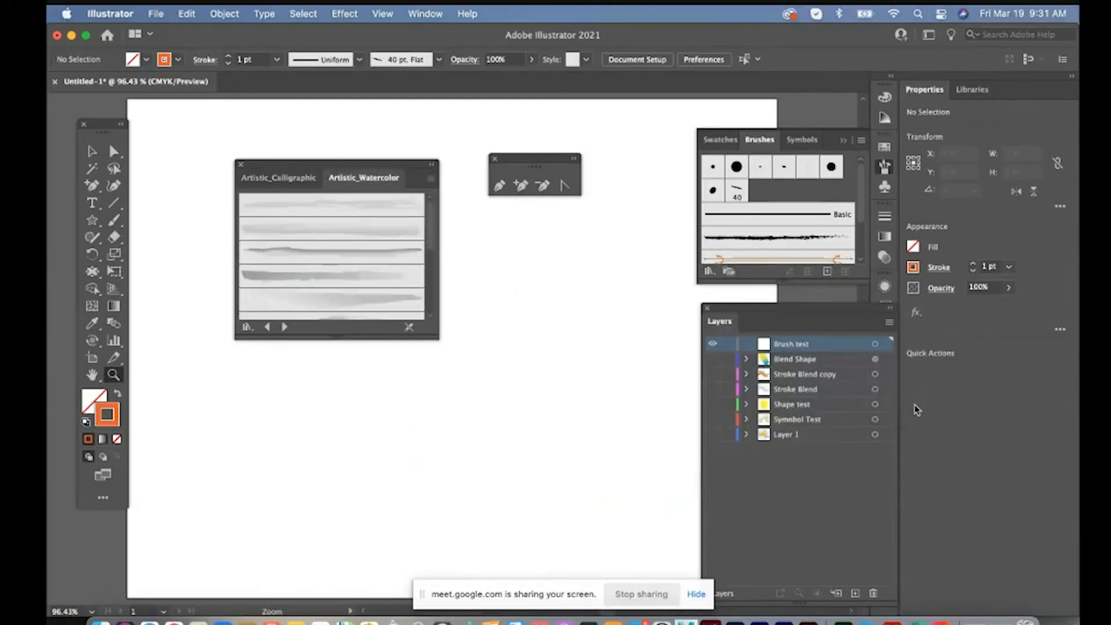
left_click(419, 413)
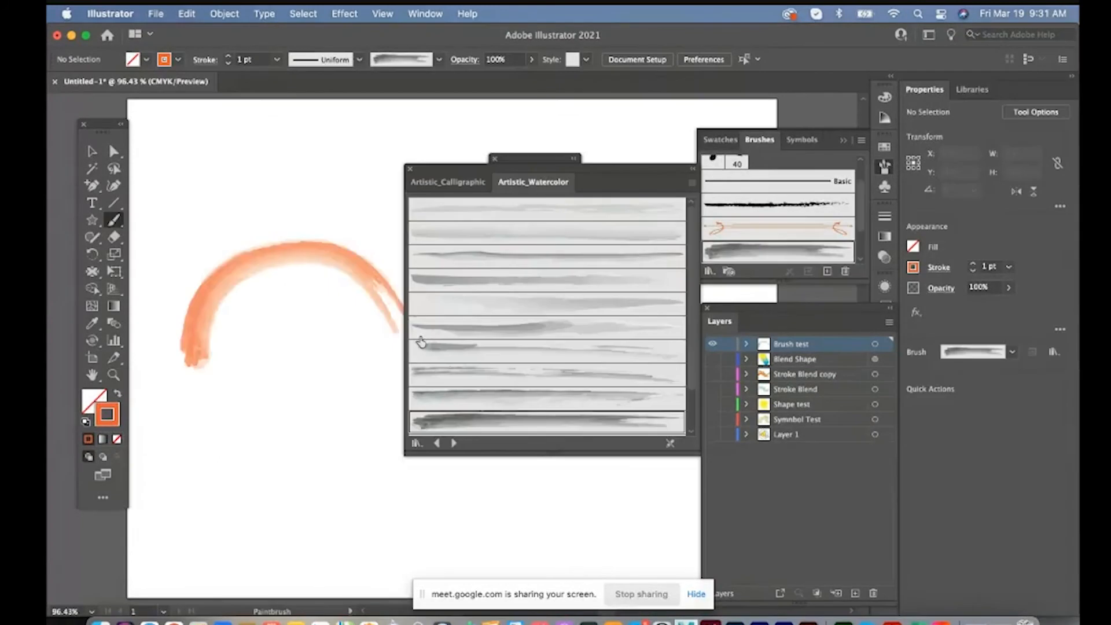
left_click(451, 330)
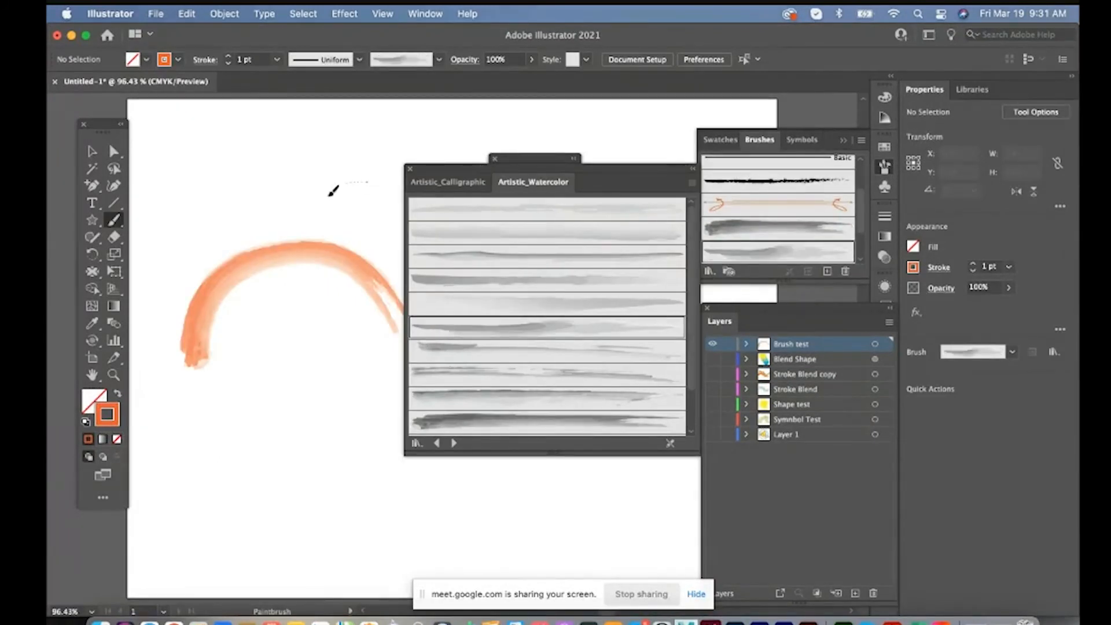
left_click_drag(297, 405, 298, 405)
left_click(411, 169)
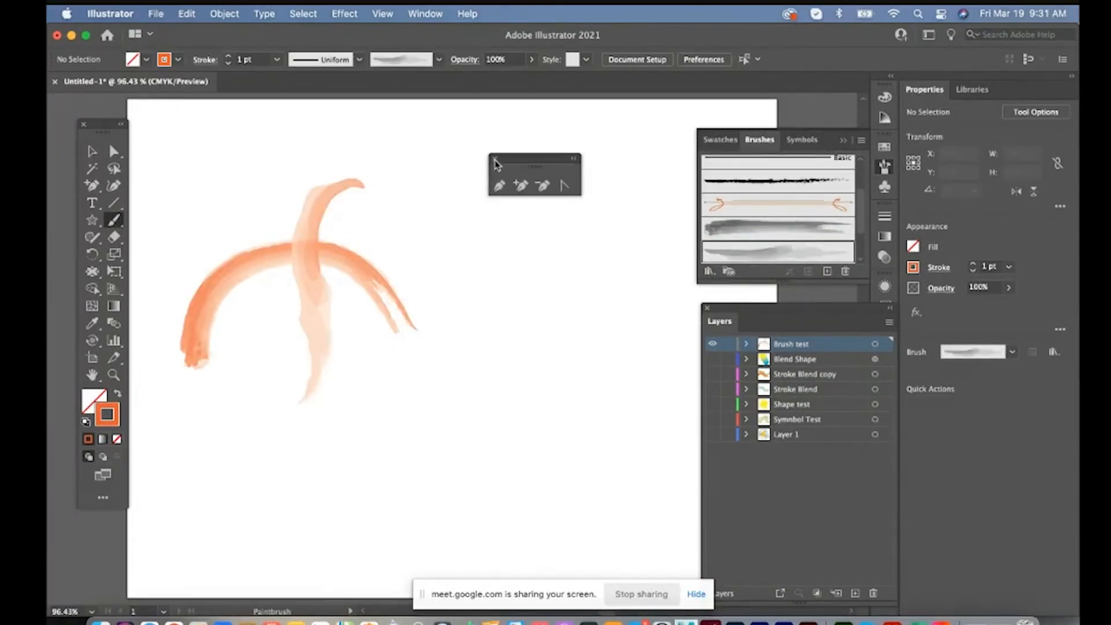
left_click(493, 160)
Recolor the vertical watercolor stroke, trying CMYK Cyan and blue swatches and settling on magenta
key("v")
key("ctrl+1")
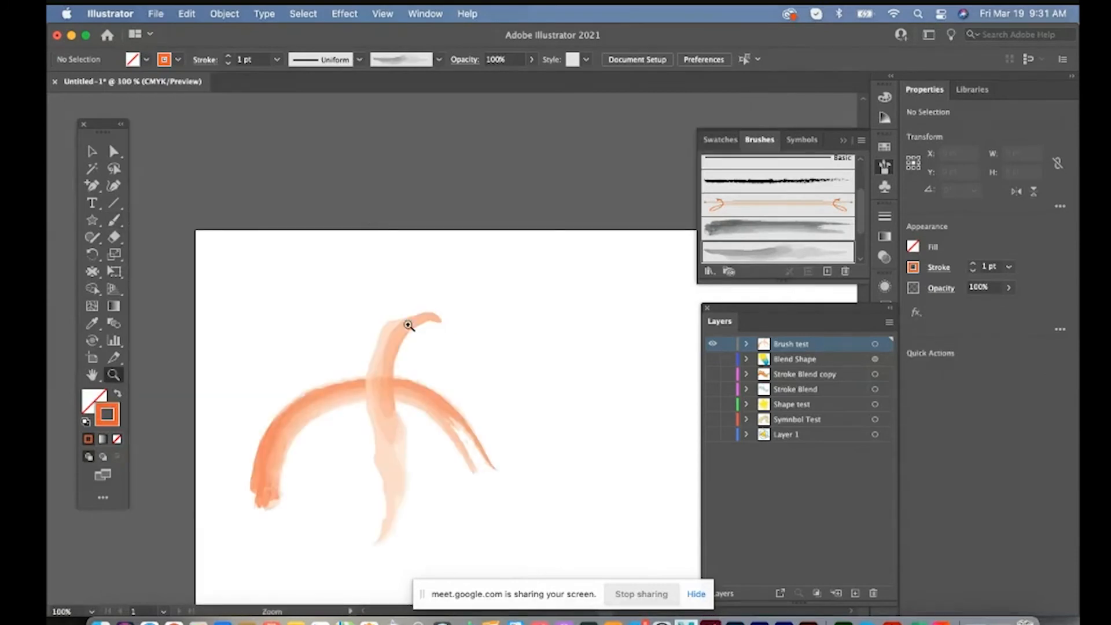
left_click(402, 336)
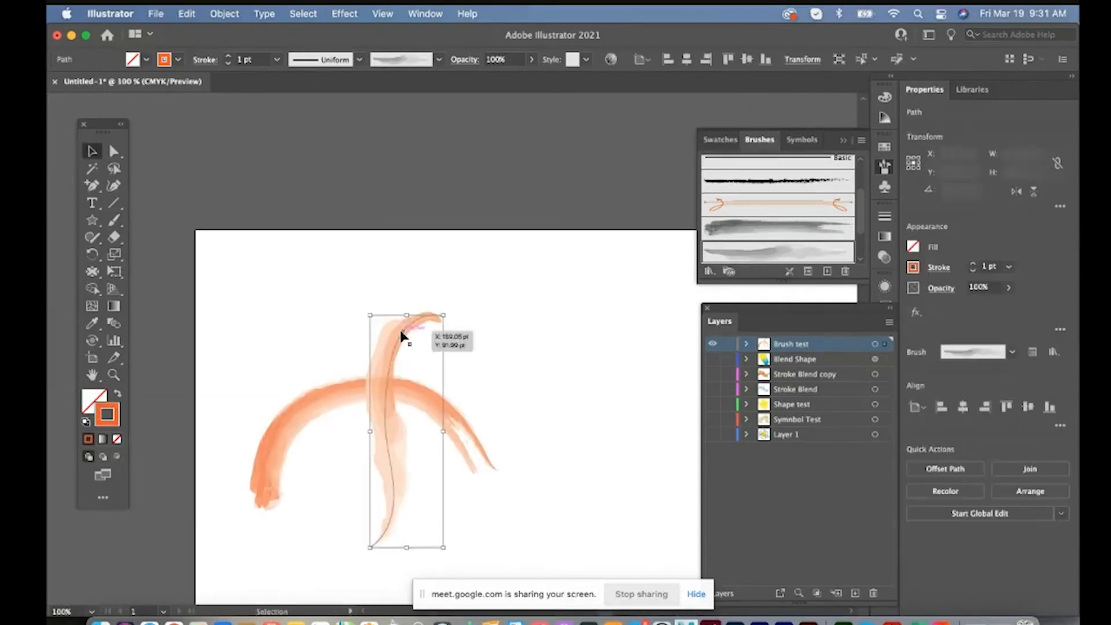
left_click(177, 60)
left_click(127, 86)
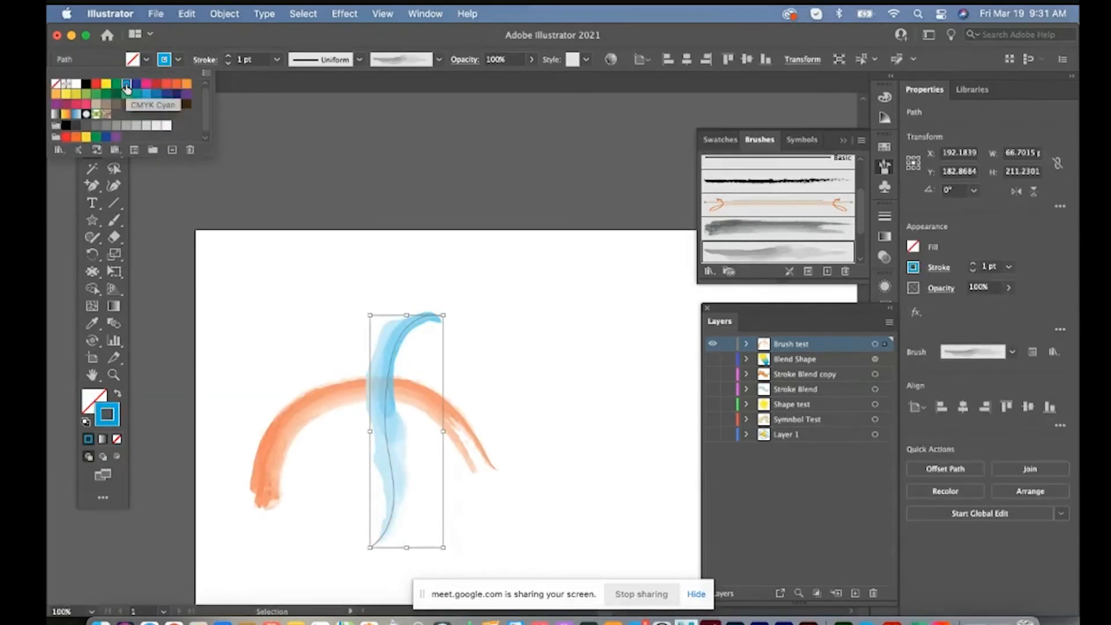
left_click(147, 84)
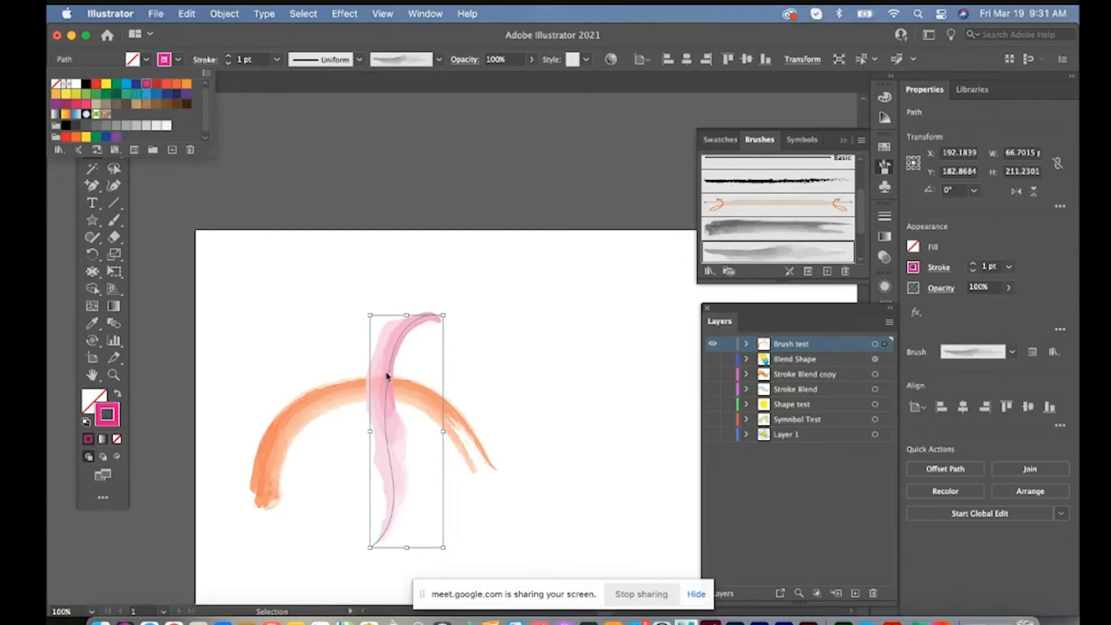
left_click(149, 96)
left_click(148, 85)
Convert the magenta watercolor stroke into filled shapes with Outline Stroke
key("z")
left_click(431, 384)
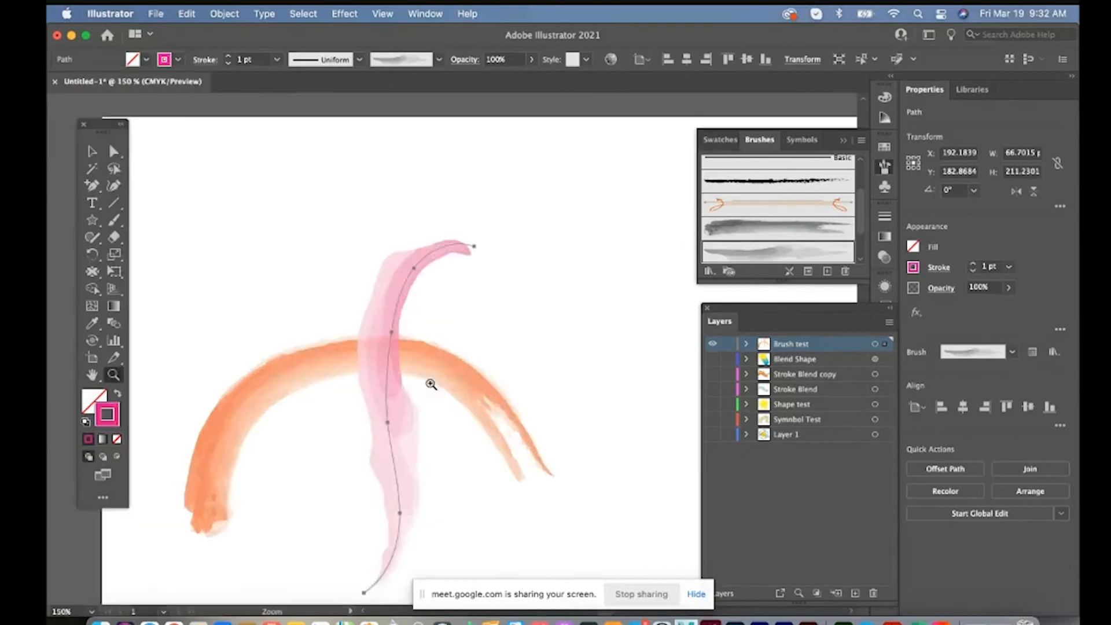
left_click(431, 383)
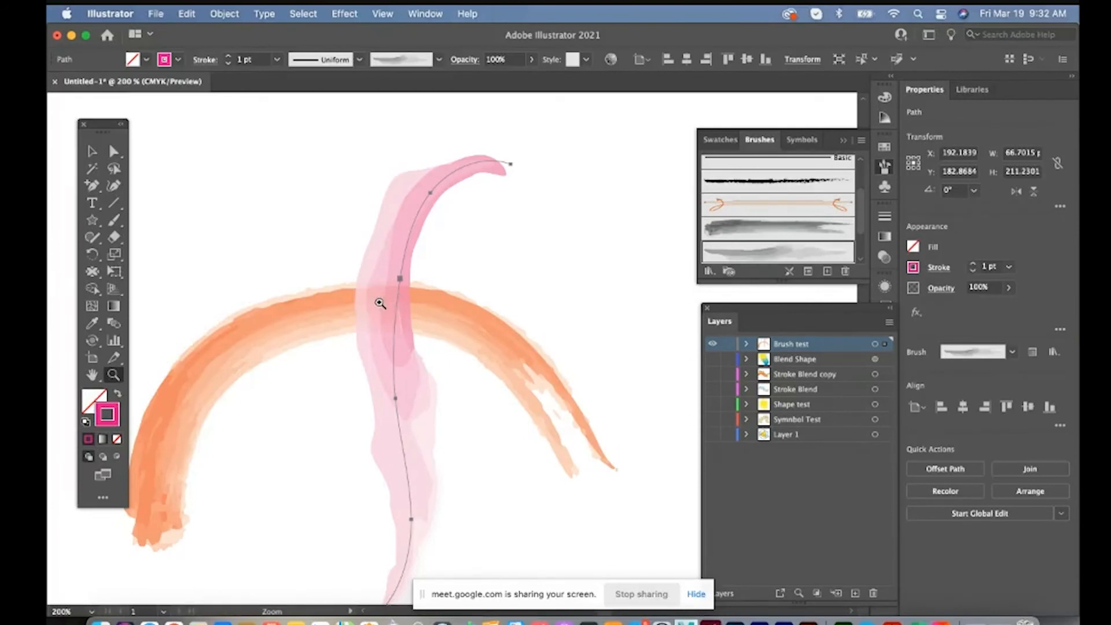
key("v")
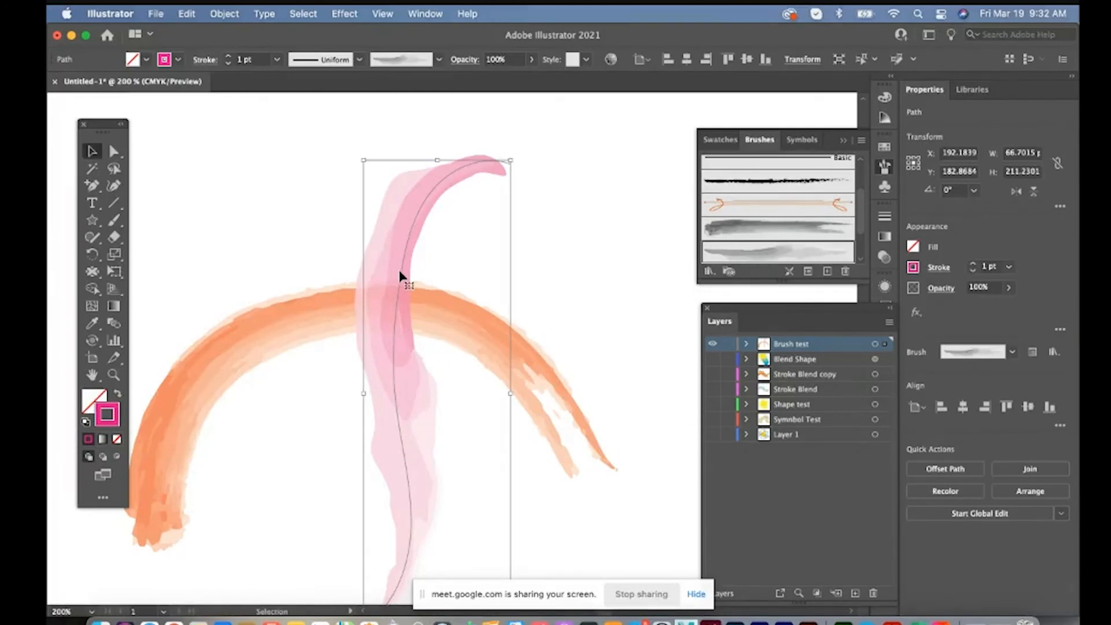
left_click(220, 14)
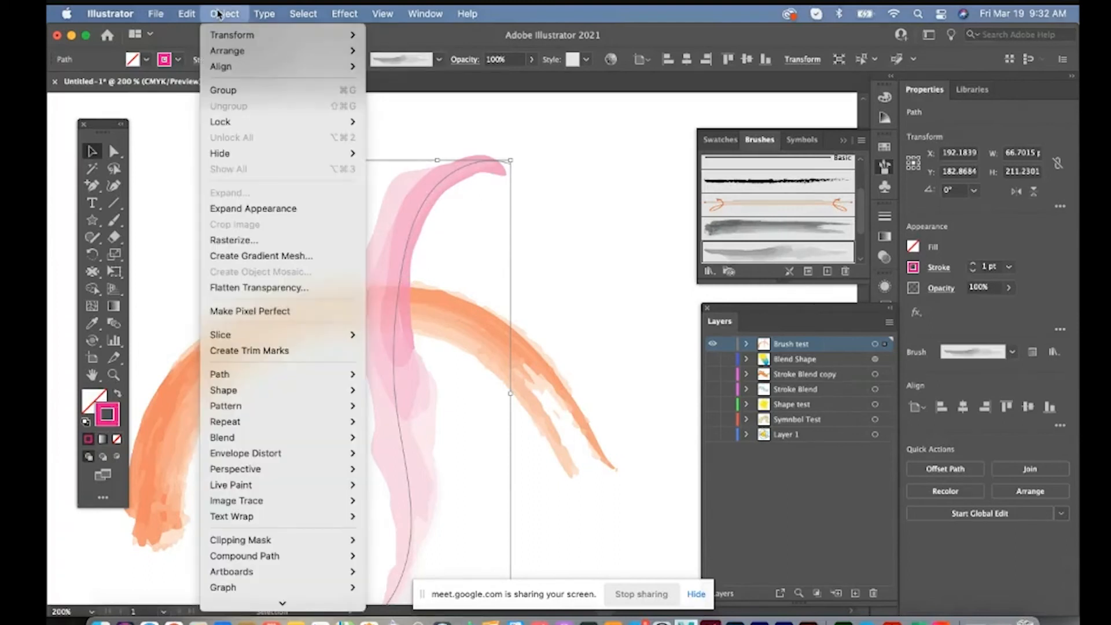
mouse_move(282, 375)
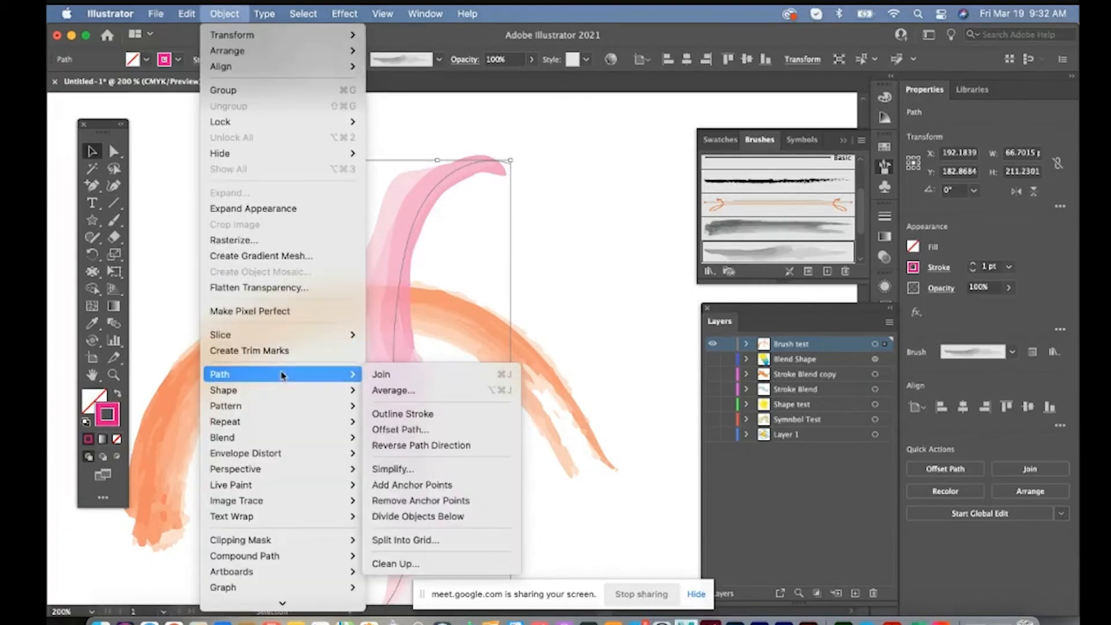
left_click(408, 414)
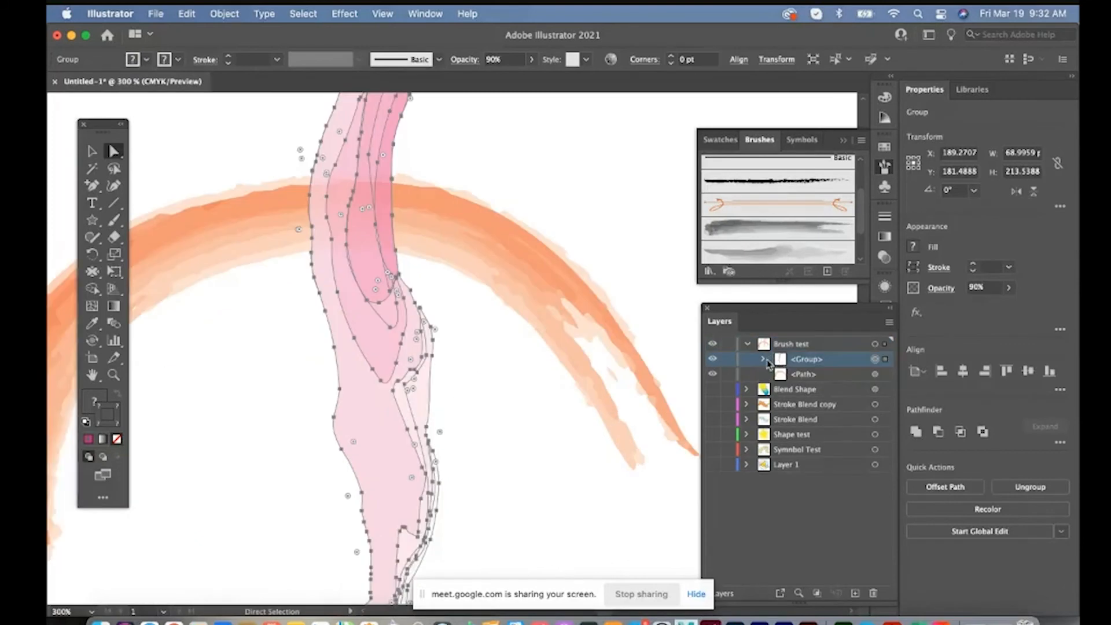
Expand the outlined stroke's group in the layer list and directly select only its large pale pink path
key("v")
left_click(762, 360)
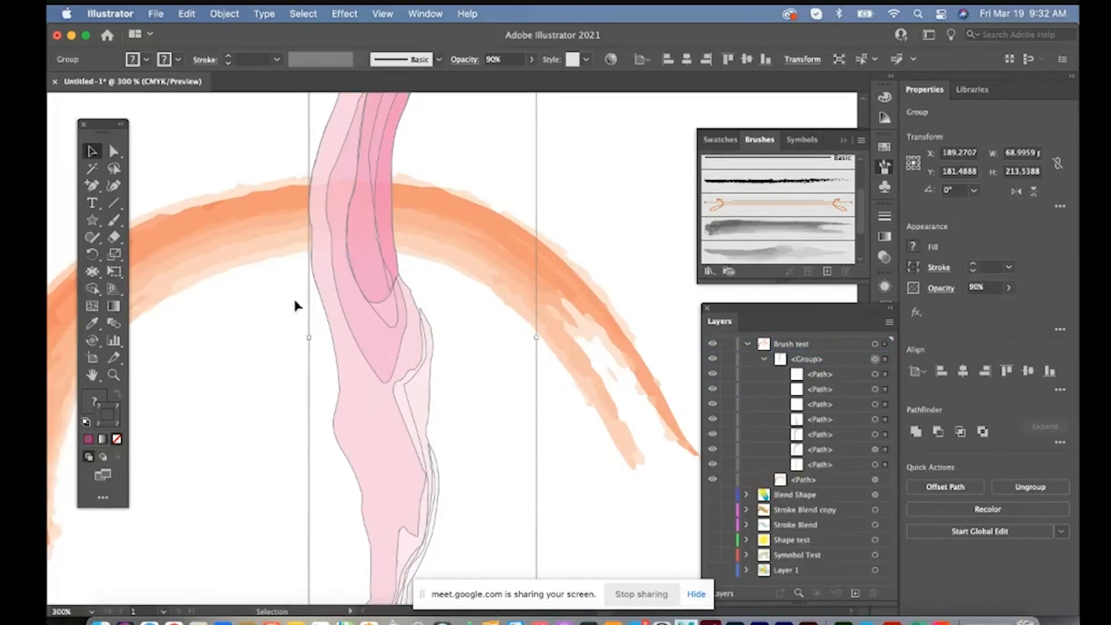
key("a")
left_click(255, 314)
left_click(341, 362)
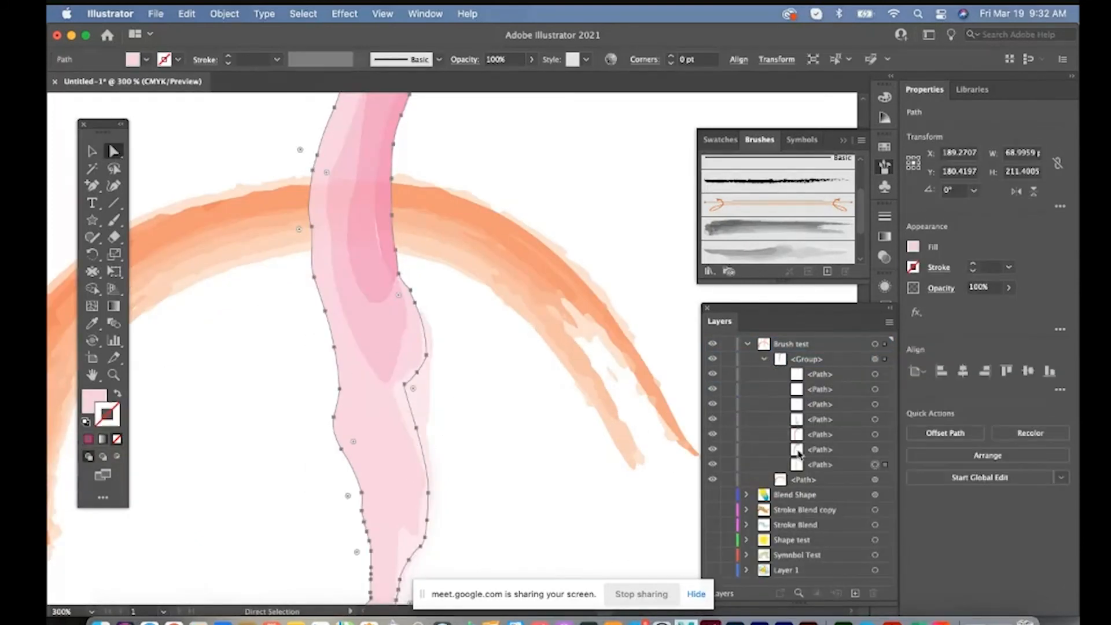
Select the large pale pink path inside the outlined watercolor group and fill it with the yellow swatch
left_click(846, 468)
left_click(875, 450)
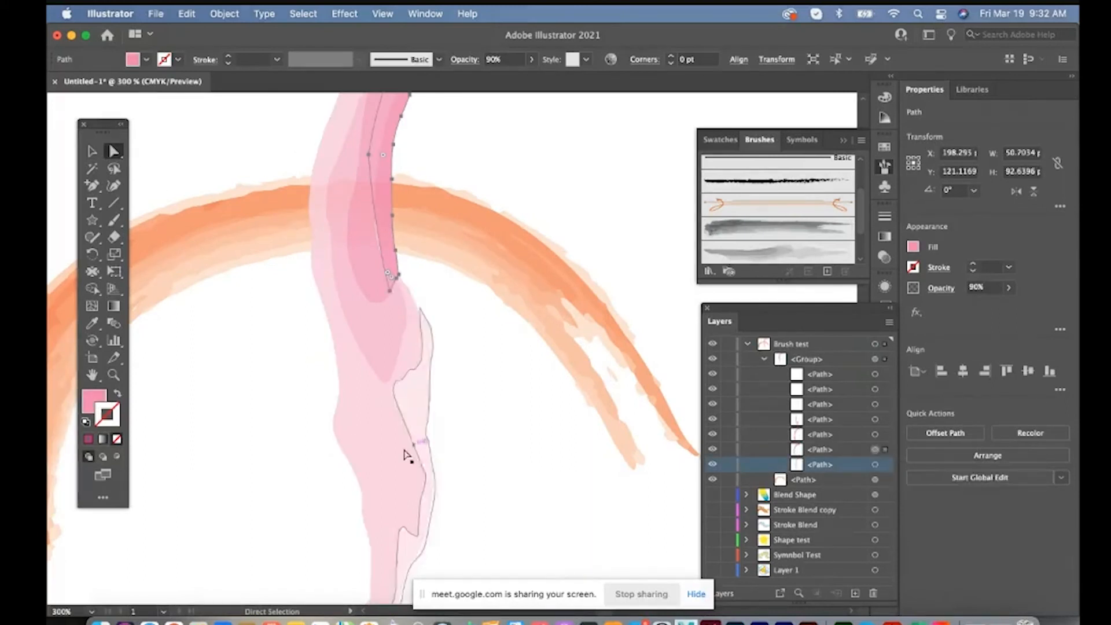
left_click(384, 456)
left_click(146, 59)
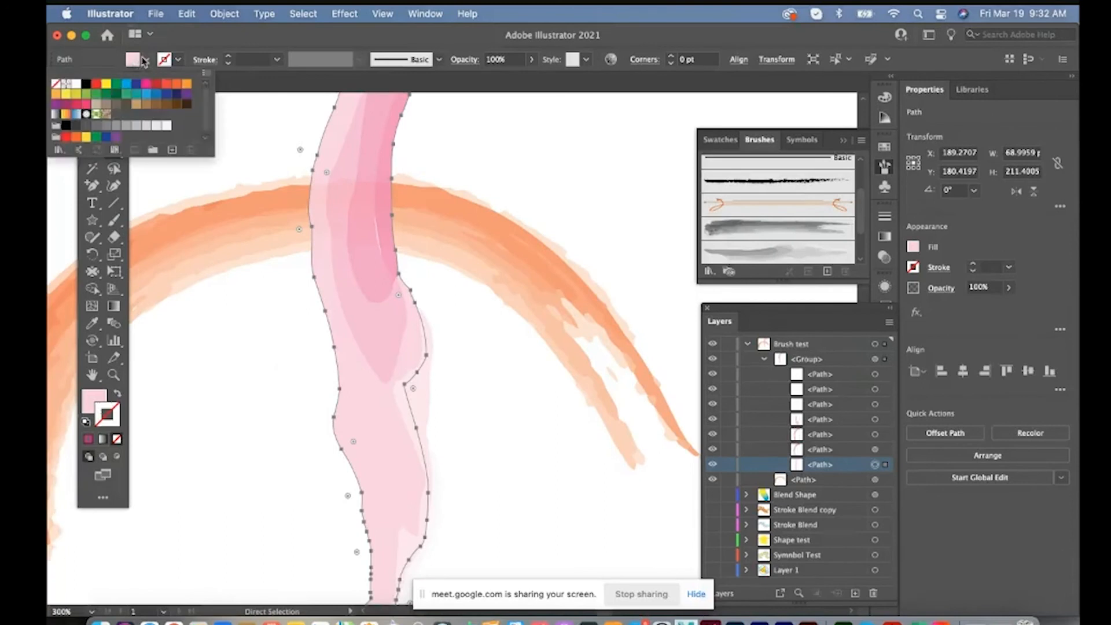
left_click(107, 85)
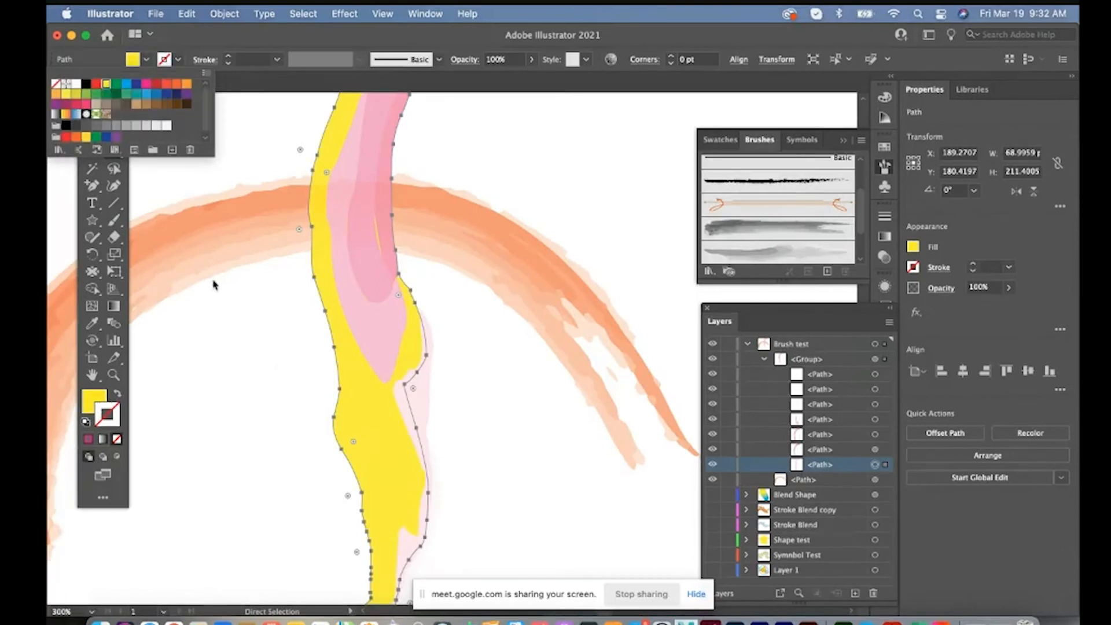
key("Escape")
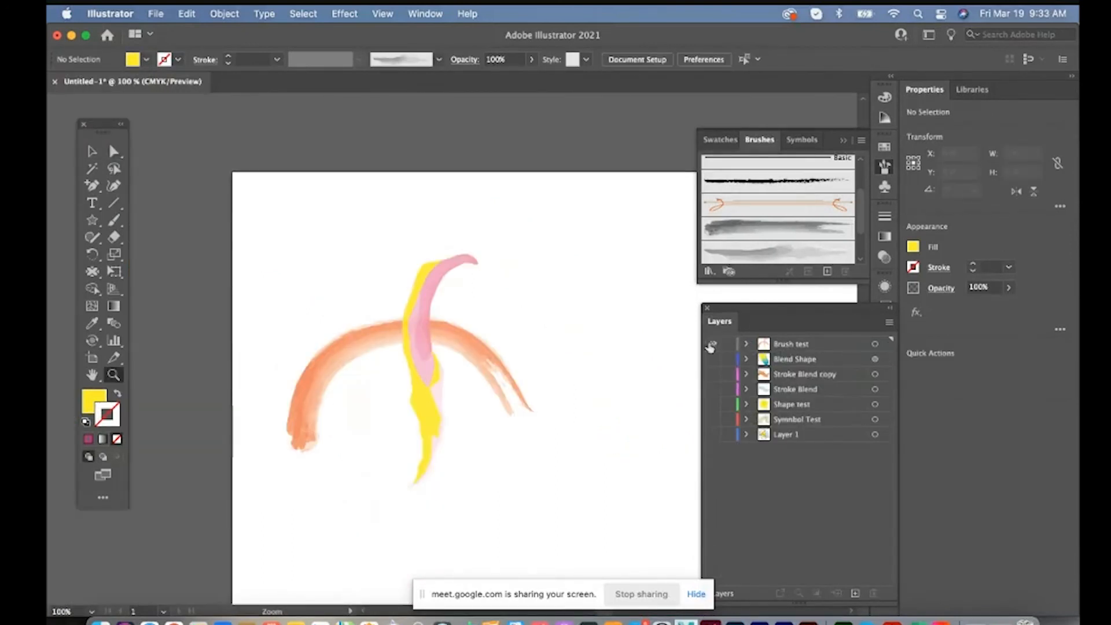
Hide the Brush test layer and add a new layer above it named 3D Test
left_click(711, 344)
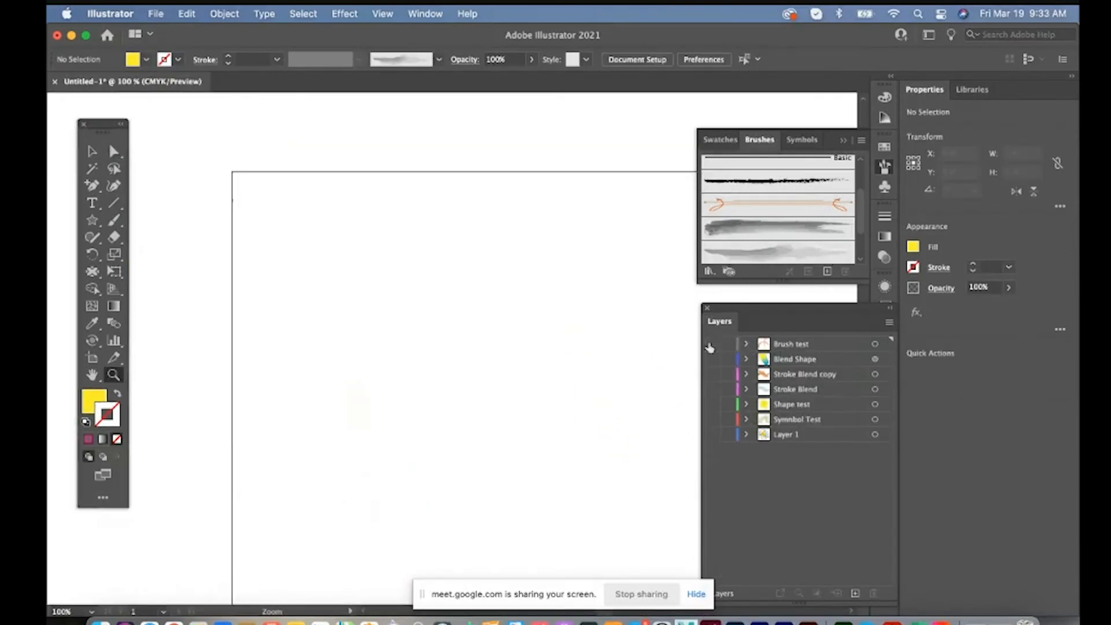
left_click(854, 593)
double_click(788, 344)
type("F")
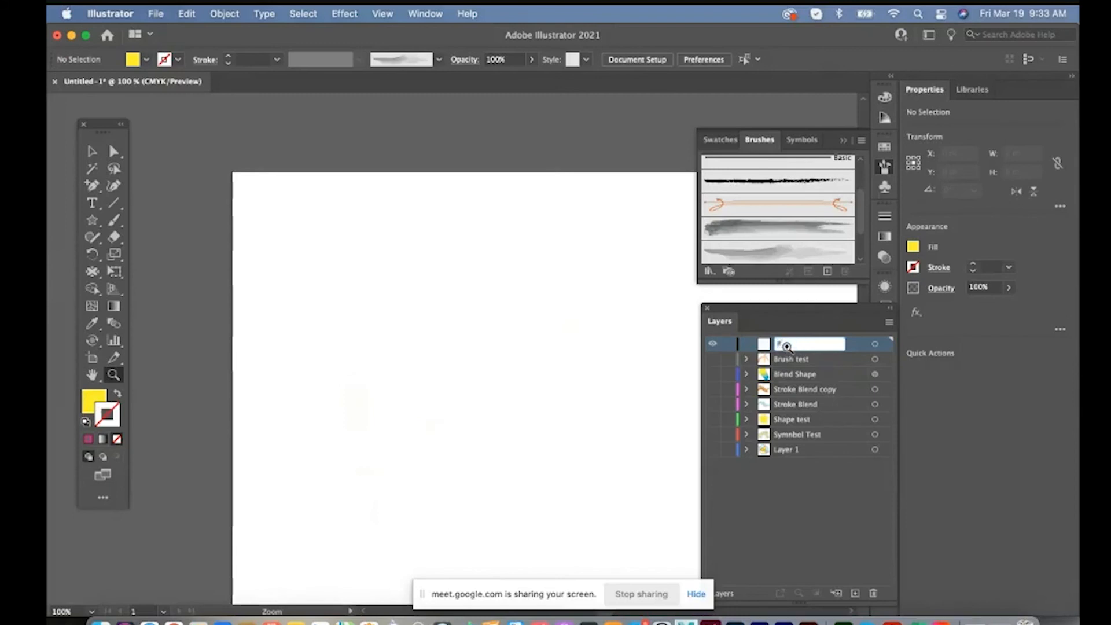
left_click_drag(340, 235, 357, 227)
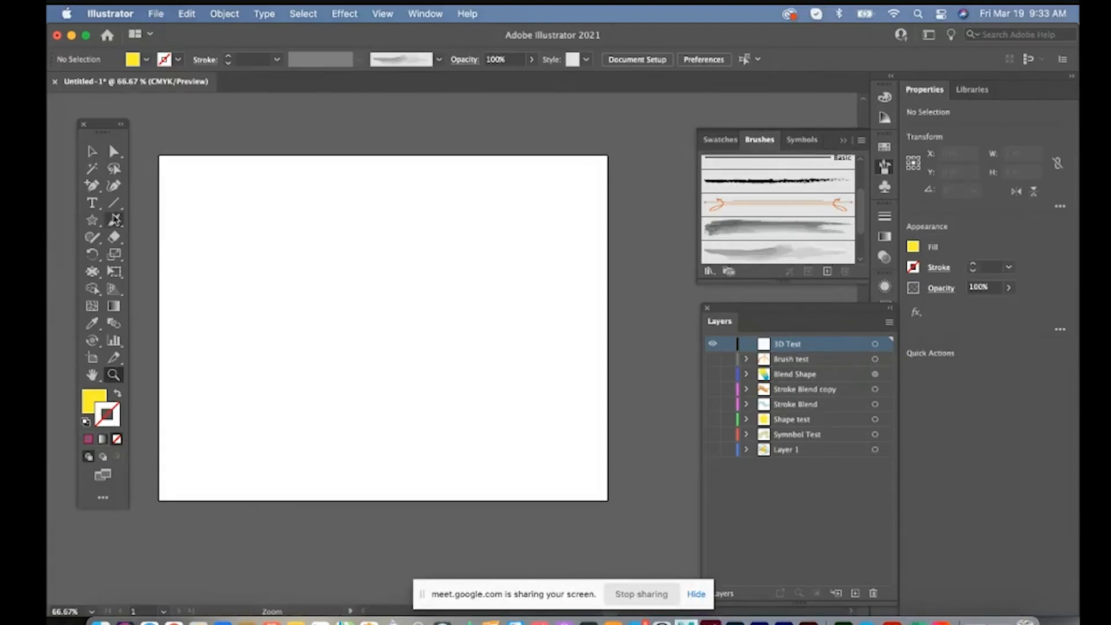
Draw a yellow circle about 153 pt across and apply 3D Extrude & Bevel, 50 pt deep, rotated to 4°, -34° and 11°
left_click_drag(97, 225, 152, 253)
left_click_drag(275, 294, 336, 354)
left_click(344, 13)
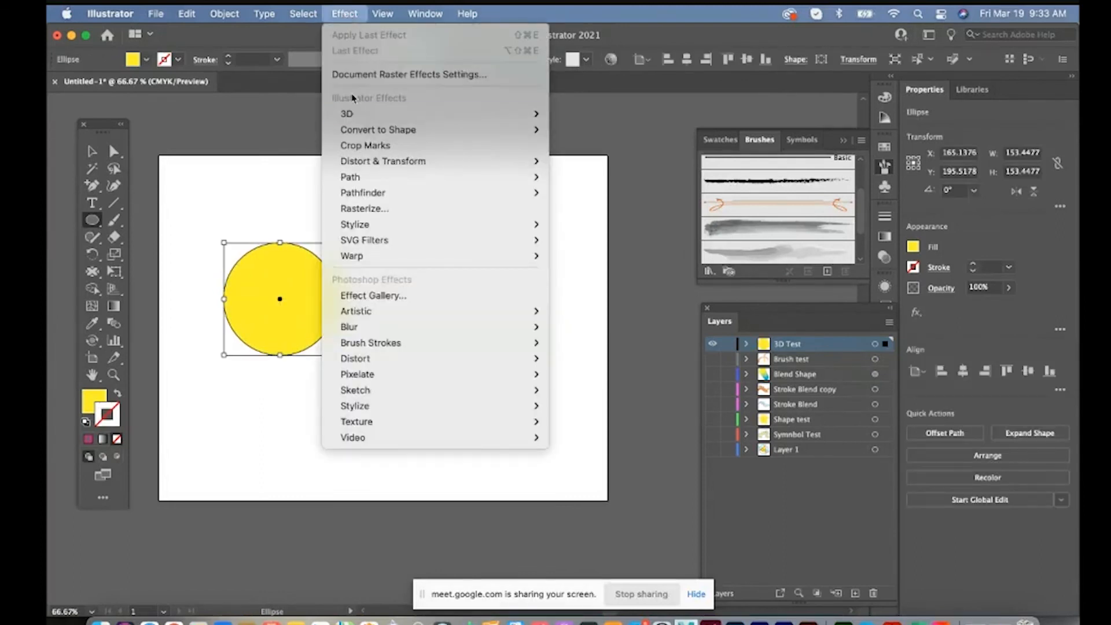
mouse_move(354, 118)
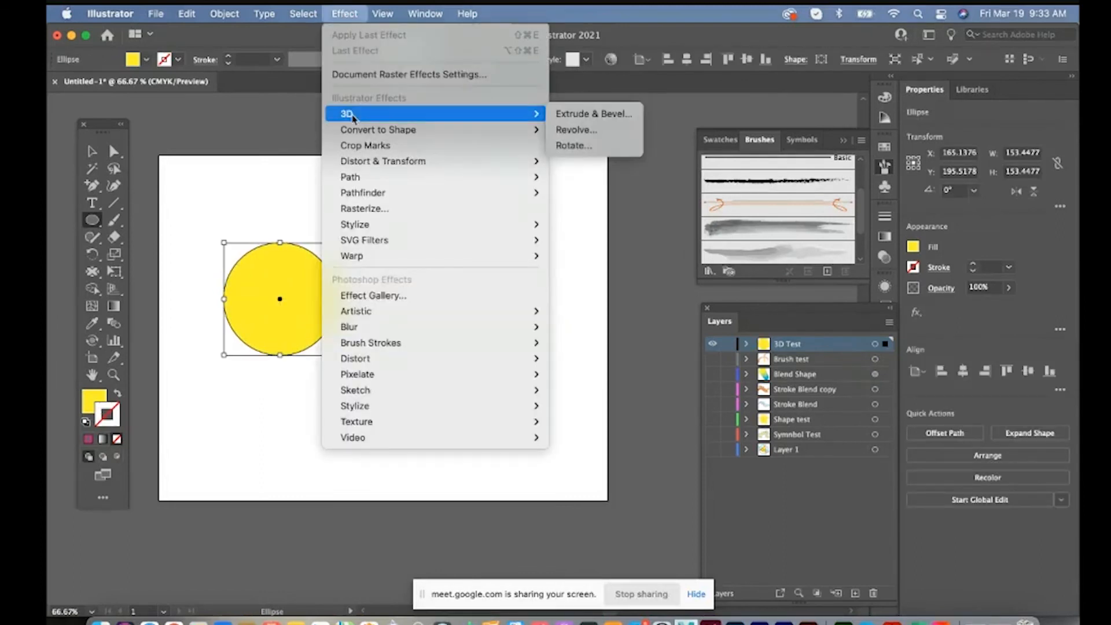
left_click(576, 117)
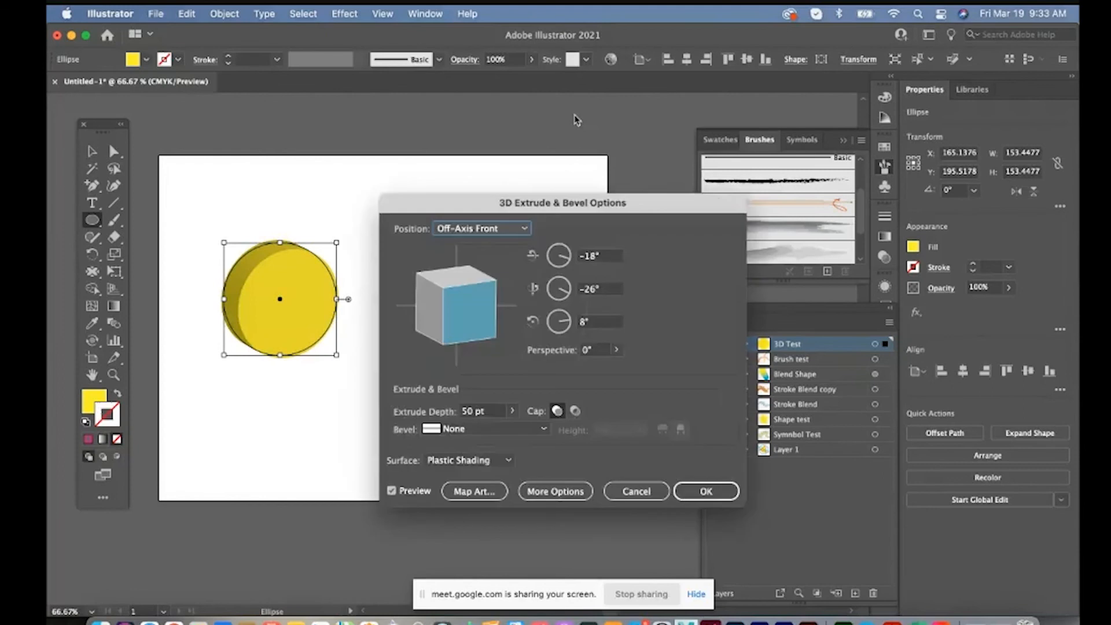
left_click_drag(506, 275, 495, 292)
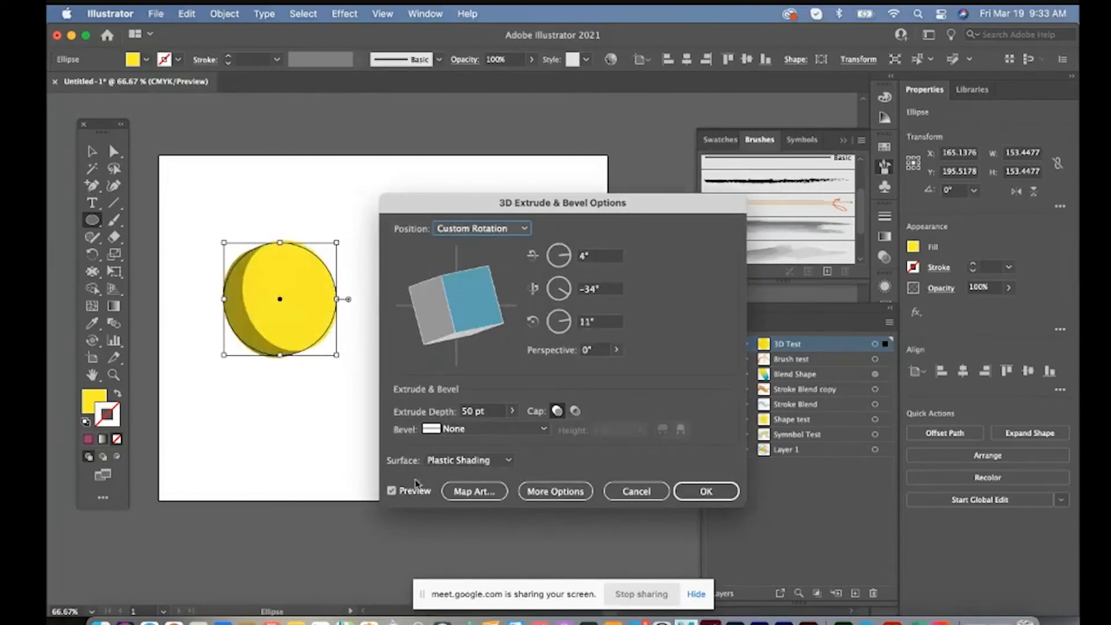
left_click(555, 491)
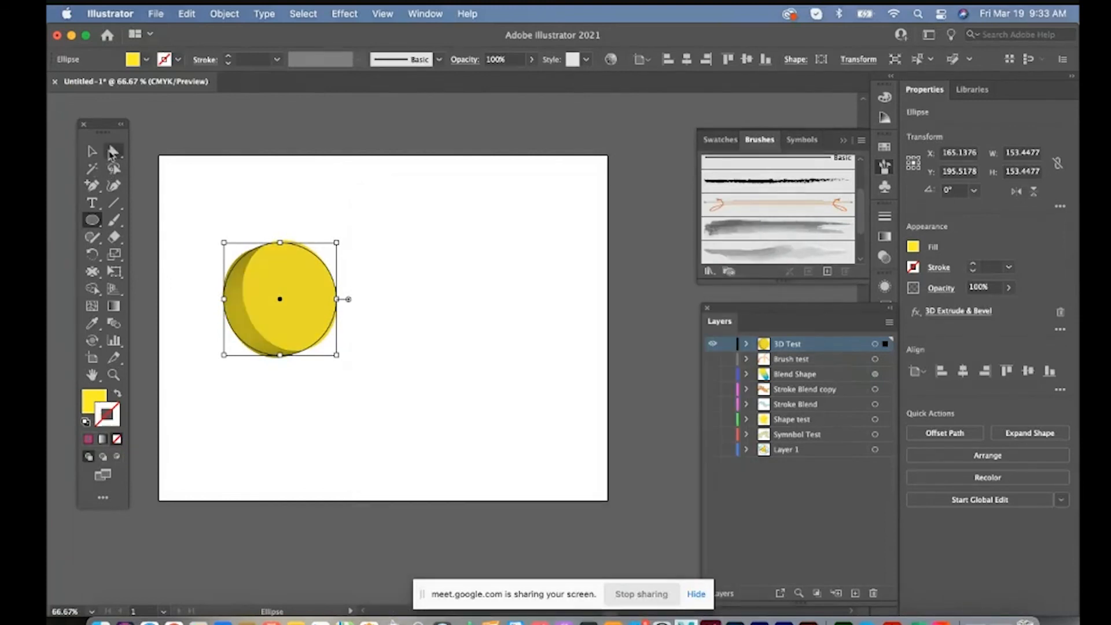
Draw an open S-shaped profile about 119 by 350 pt with the Pen tool and apply a tilted 360° 3D Revolve from its left edge
left_click(92, 186)
left_click(122, 185)
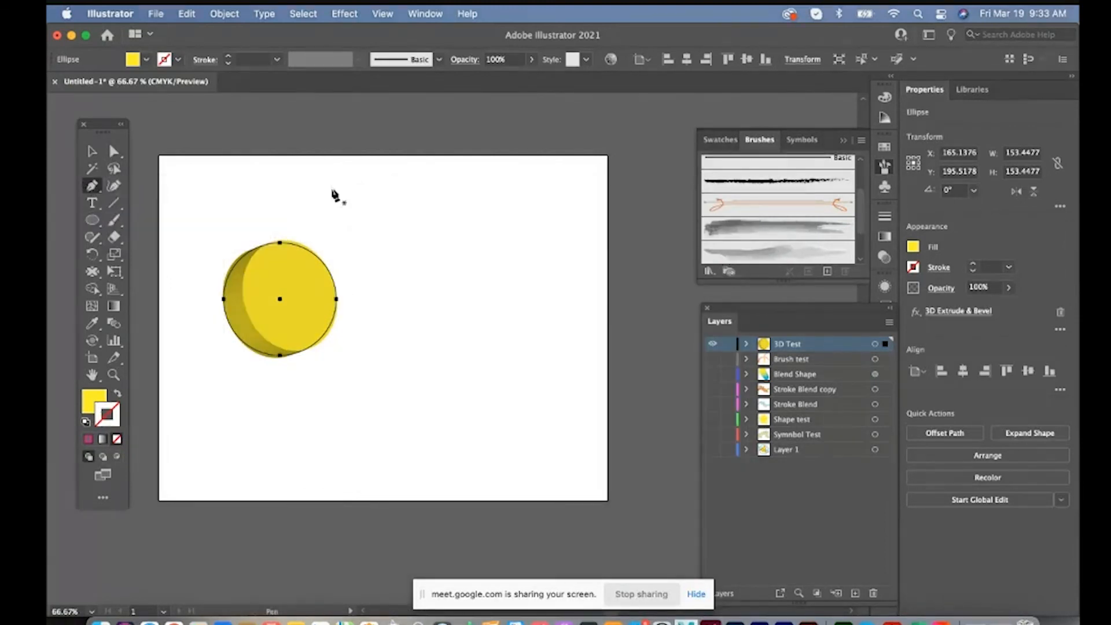
left_click(344, 13)
mouse_move(349, 114)
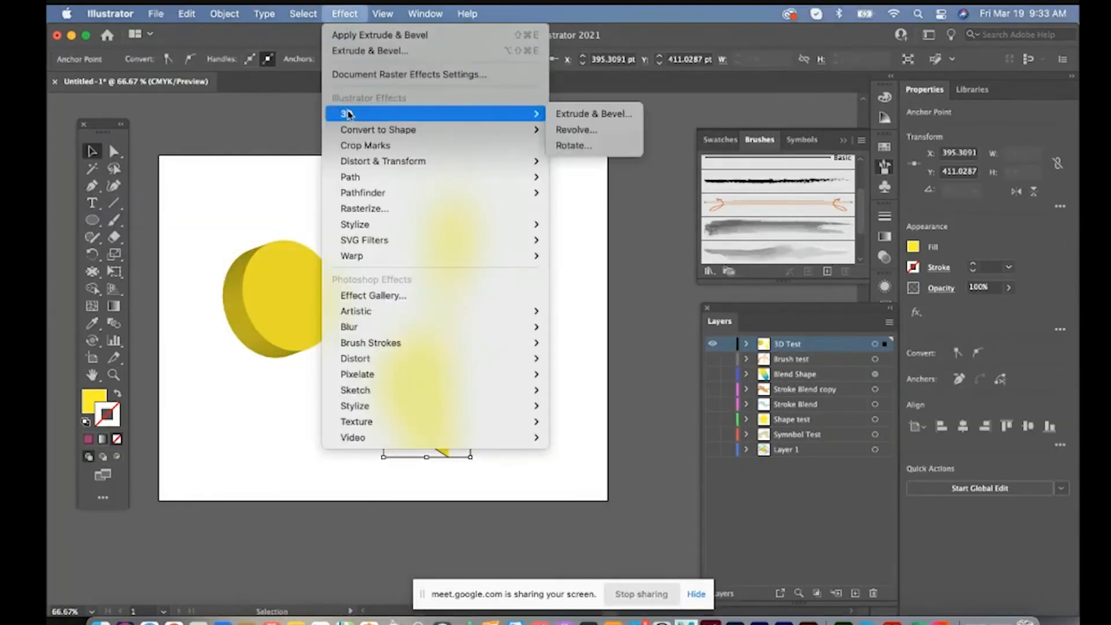
left_click(589, 132)
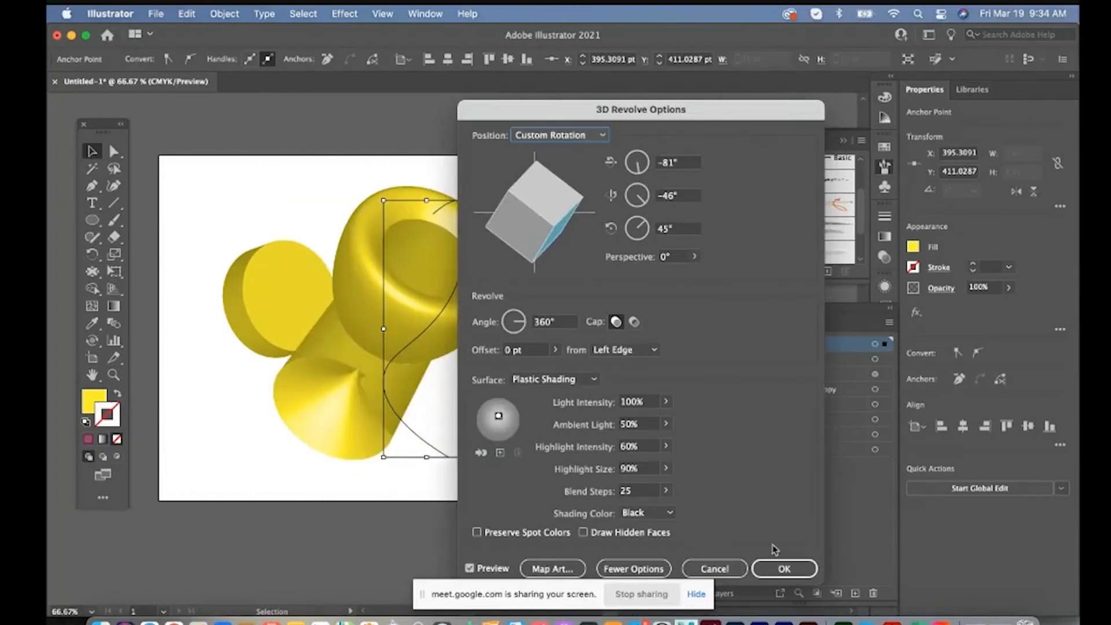
left_click(783, 568)
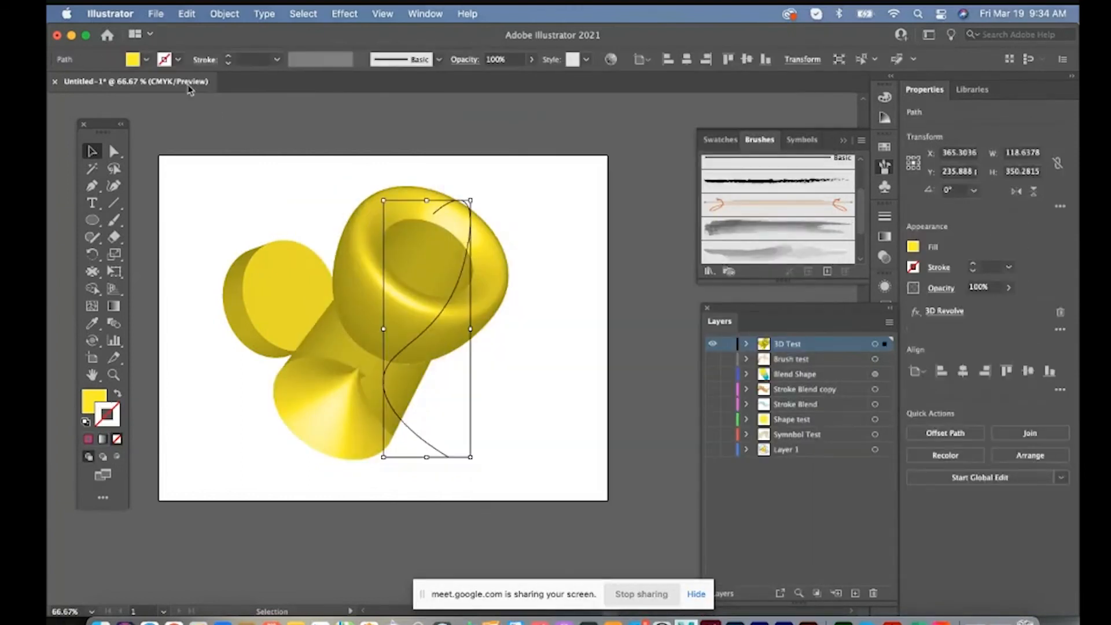
Recolor the revolved shape bright blue and move it and the yellow extruded disc up and apart from each other
left_click(147, 59)
left_click(127, 85)
left_click(527, 314)
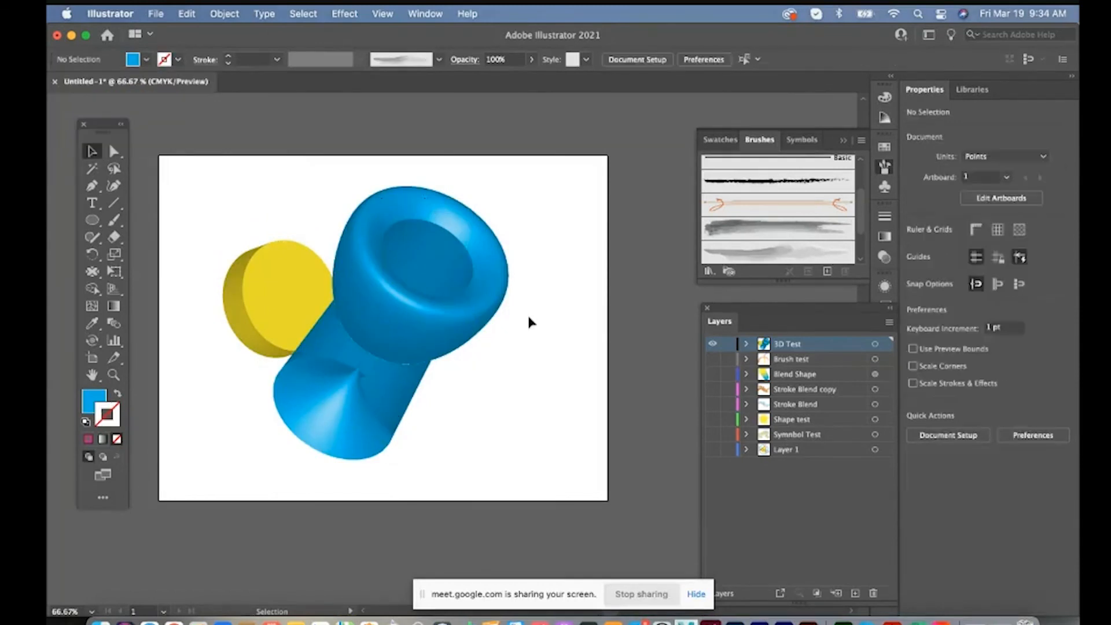
left_click_drag(461, 314, 529, 257)
left_click_drag(266, 302, 277, 215)
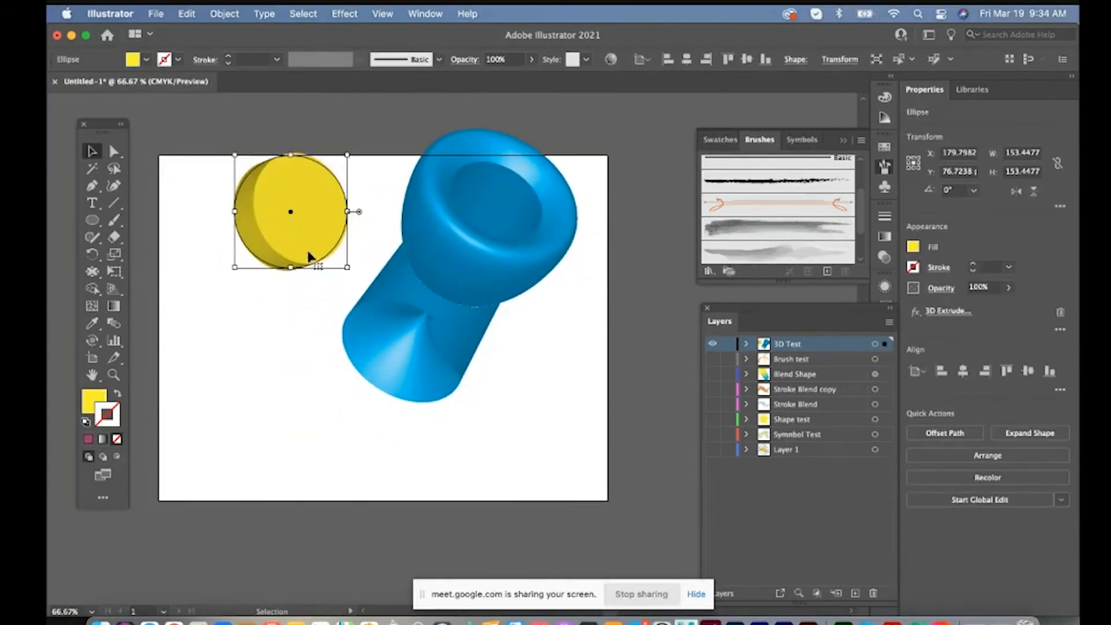
Show all the lower layers together to view the combined artwork, and hide them again except 3D Test
left_click(712, 358)
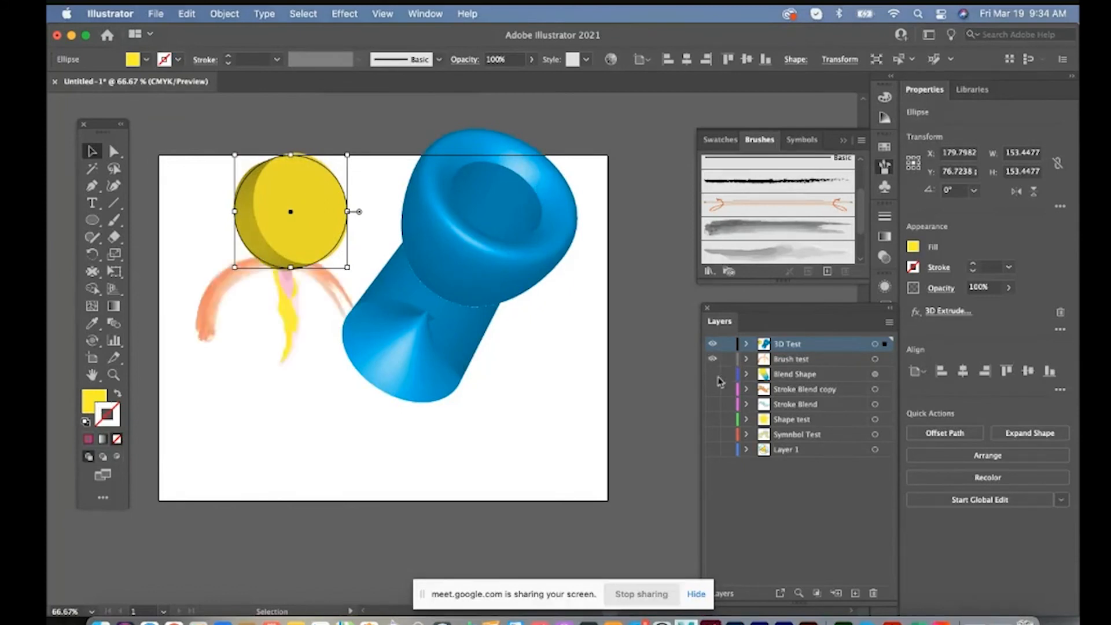
left_click_drag(712, 388, 716, 446)
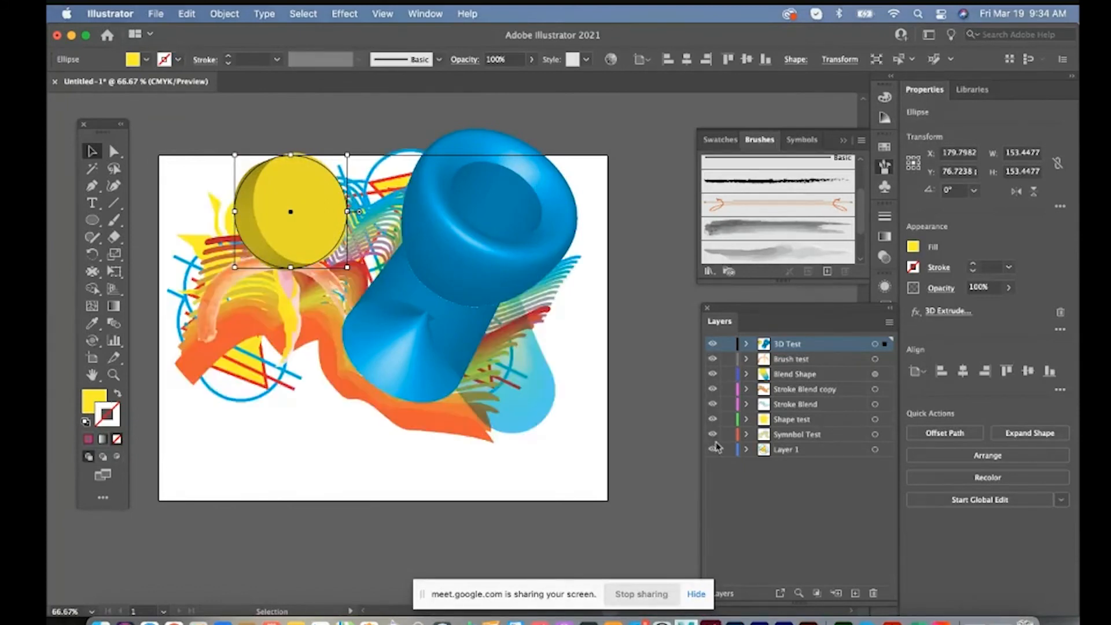
left_click_drag(713, 367, 713, 450)
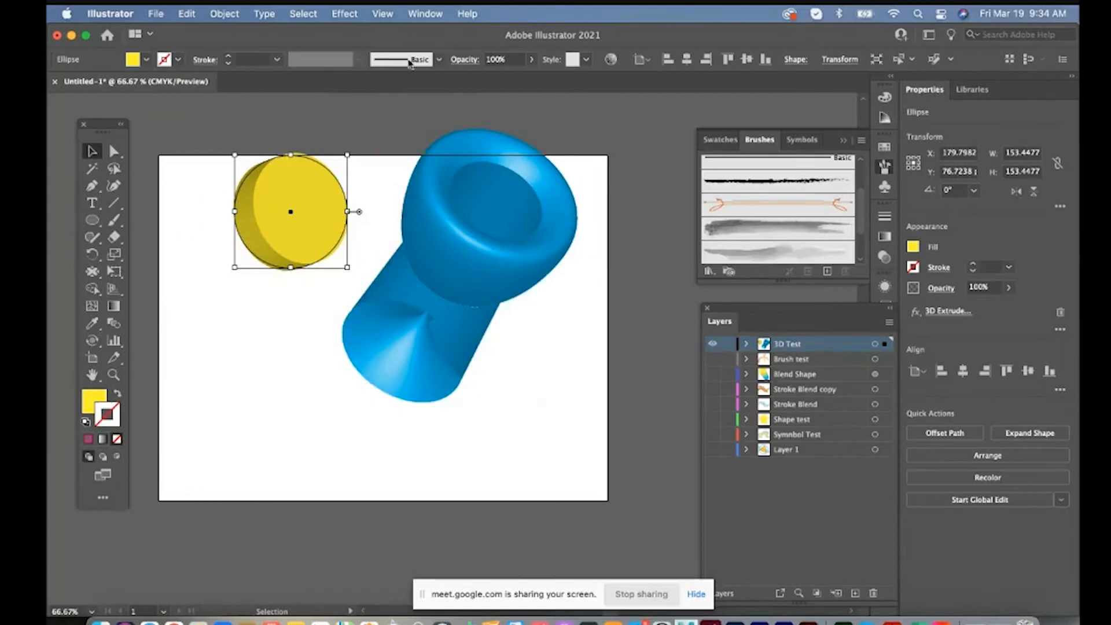
Review the 3D effects, the outlined stroke on the Brush test layer with its path commands, and the Blend Shape layer with its object commands
left_click(355, 18)
mouse_move(350, 115)
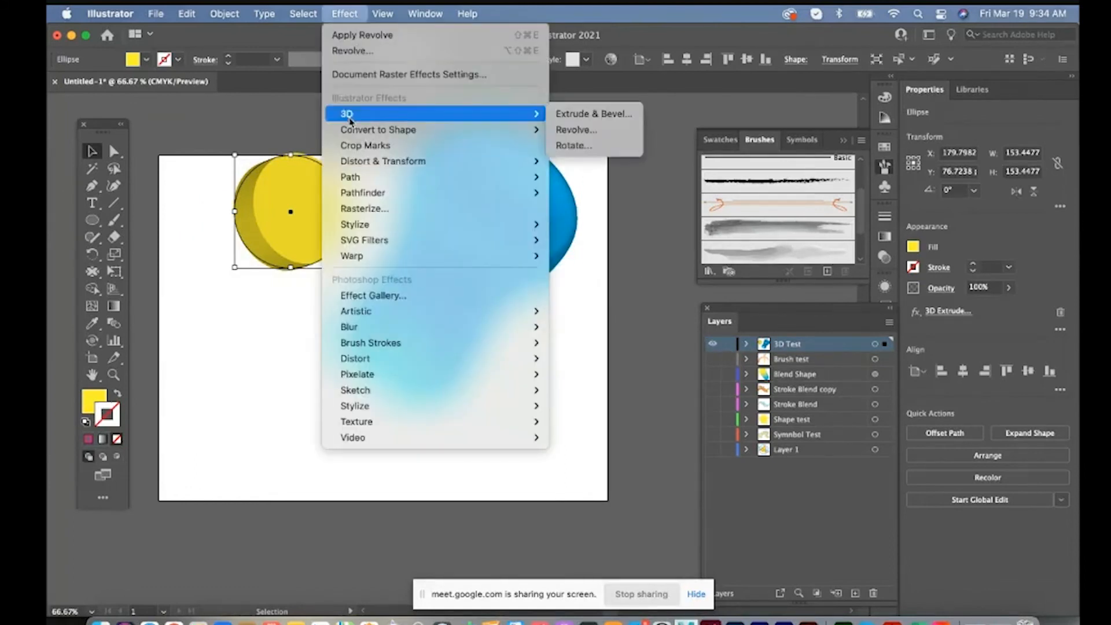
left_click(713, 359, "alt")
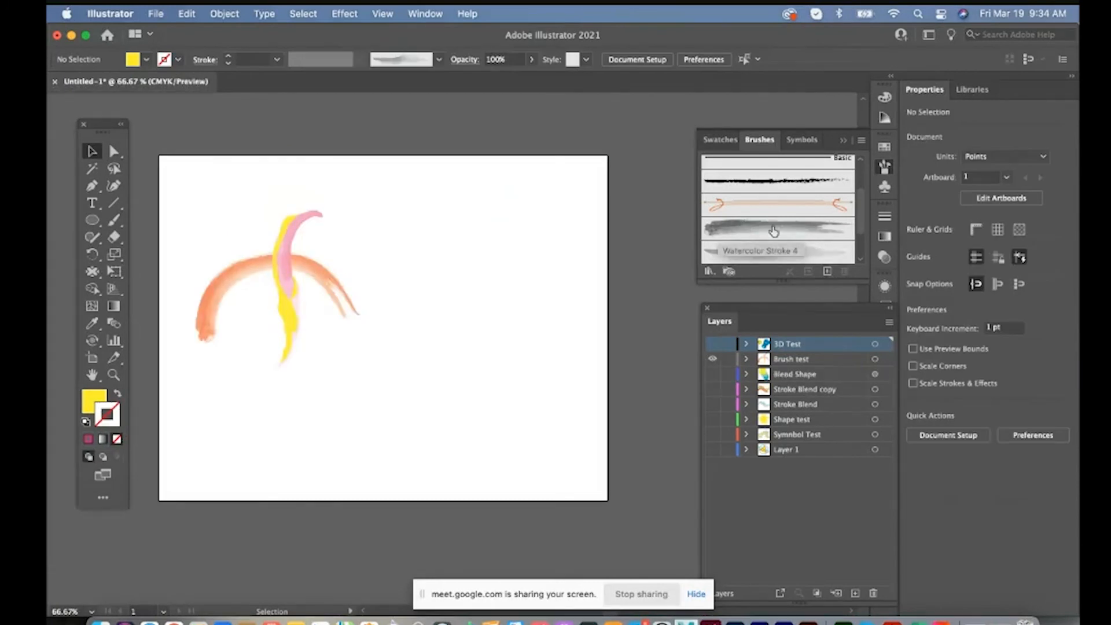
left_click(287, 249)
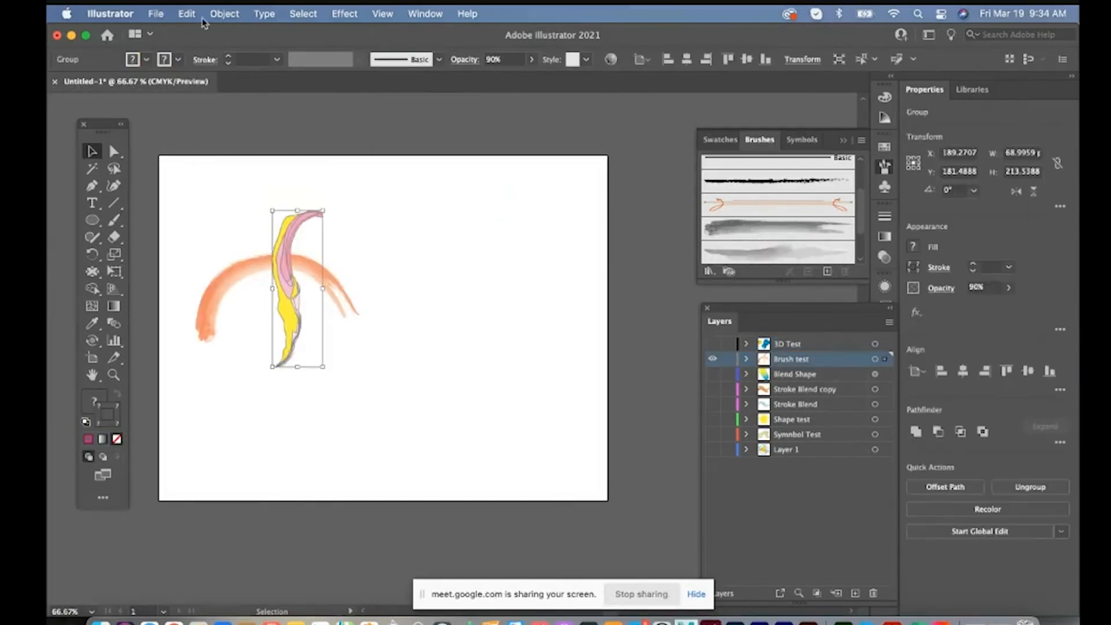
left_click(224, 13)
mouse_move(278, 375)
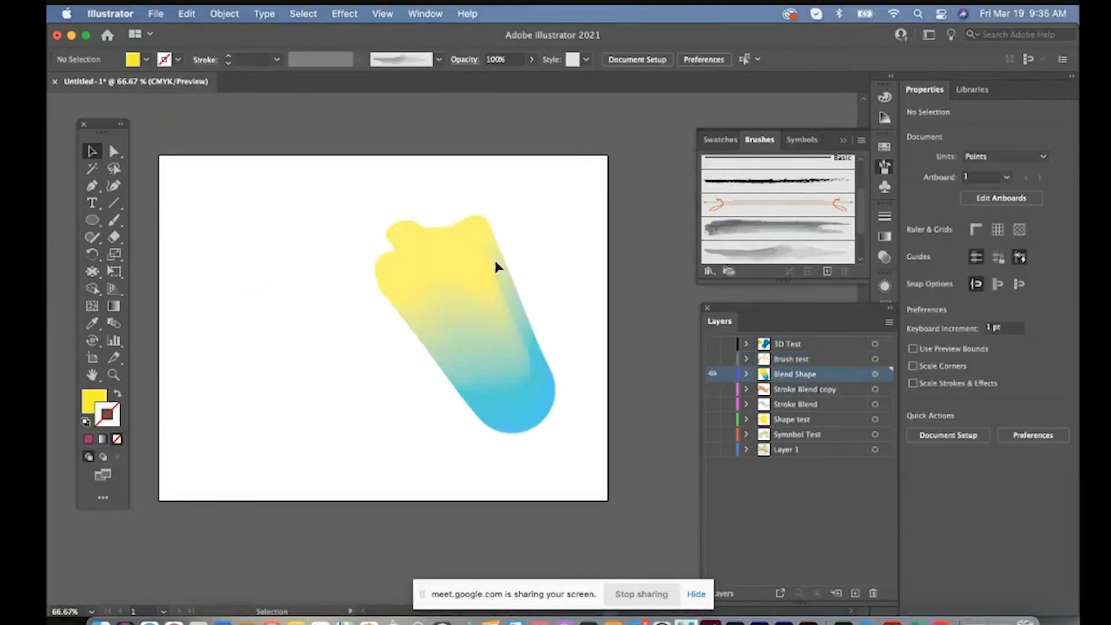
left_click(236, 13)
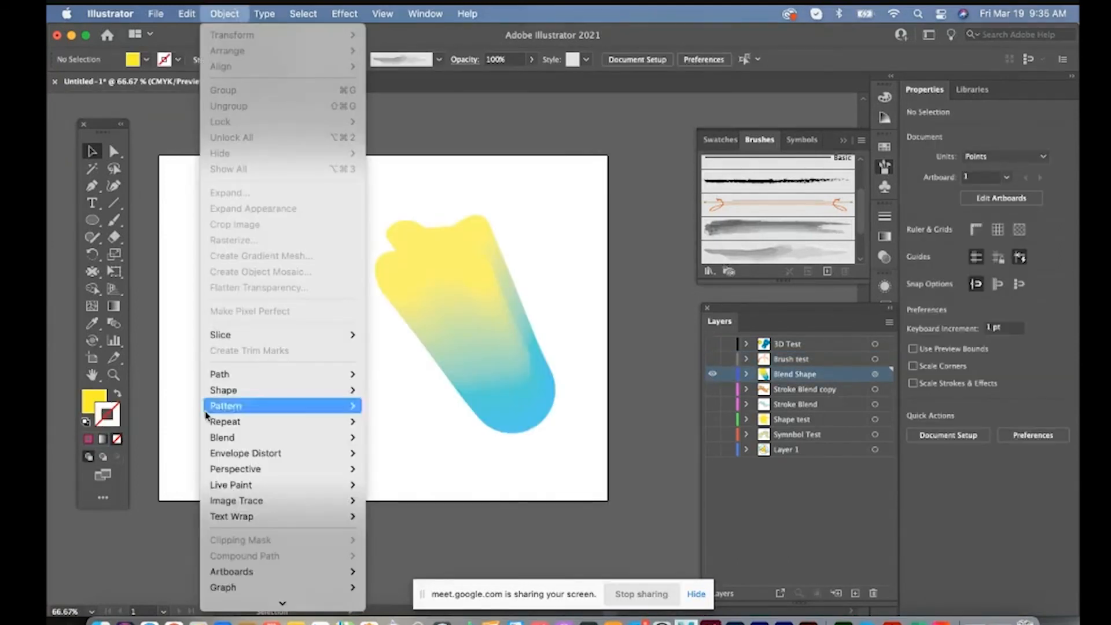